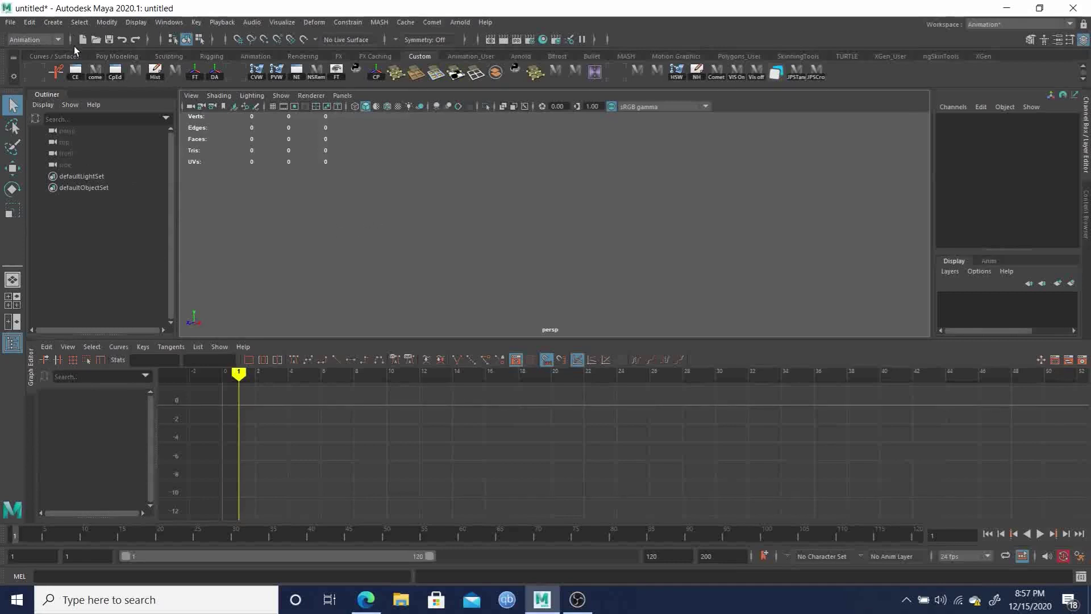
Step: Create a polygon cube at the origin of the empty scene
{"action": "left_click", "coordinate": [54, 22]}
{"action": "mouse_move", "coordinate": [99, 68]}
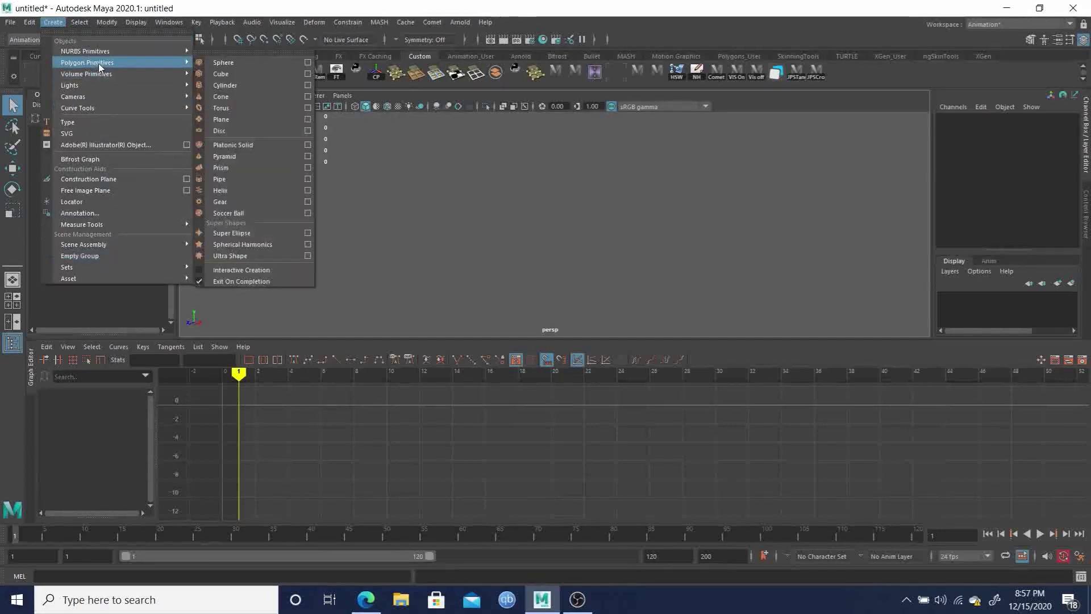
{"action": "left_click", "coordinate": [257, 84]}
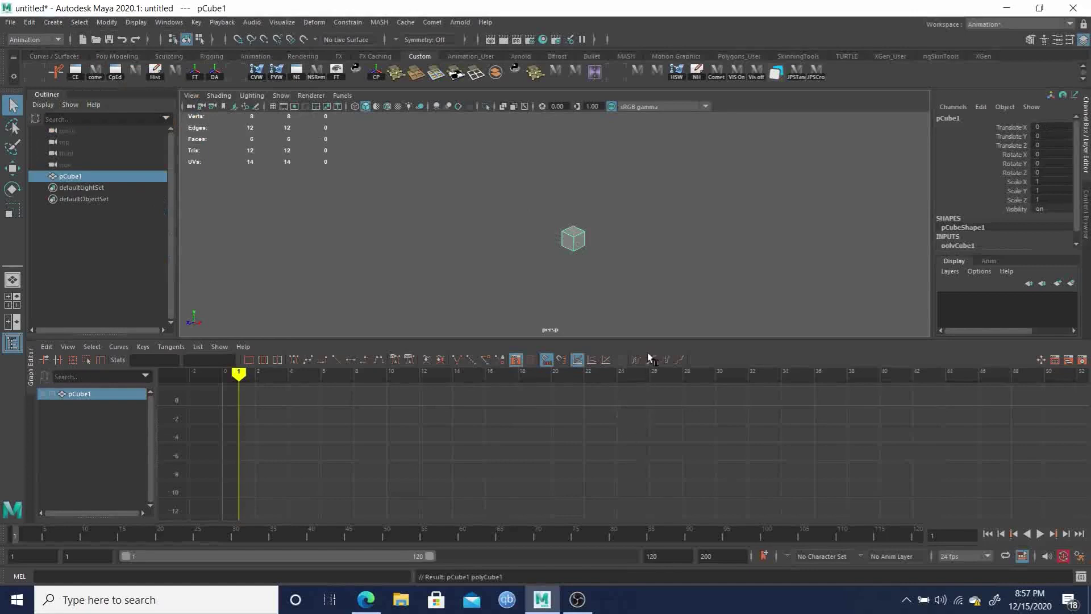
{"action": "key", "text": "r"}
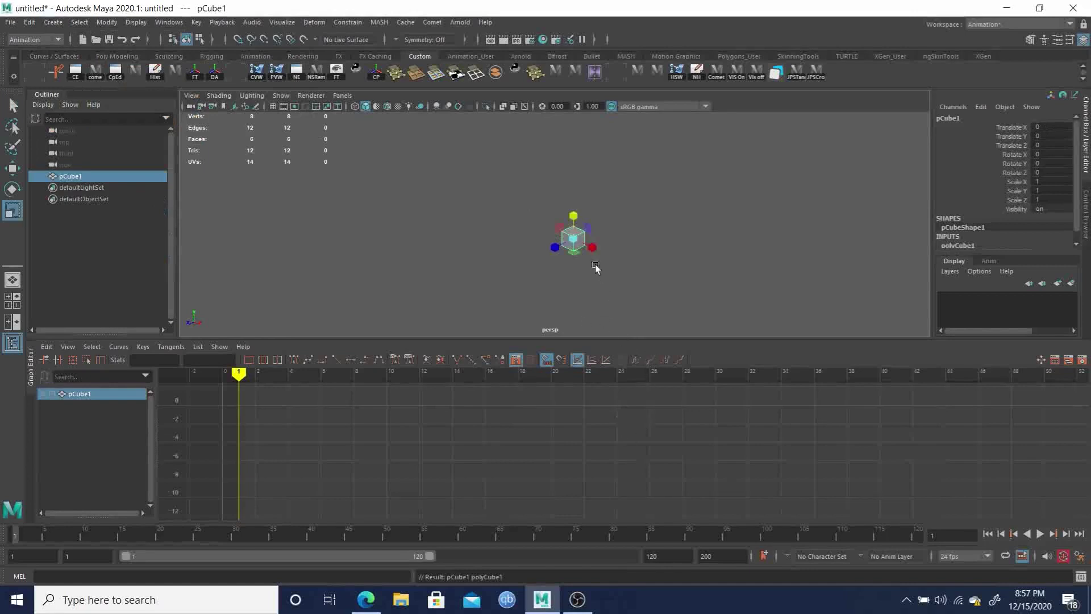
{"action": "mouse_move", "coordinate": [591, 246]}
{"action": "left_mouse_down"}
{"action": "mouse_move", "coordinate": [633, 266]}
{"action": "mouse_move", "coordinate": [689, 250]}
{"action": "mouse_move", "coordinate": [602, 237]}
{"action": "left_mouse_up"}
{"action": "left_click_drag", "start_coordinate": [695, 251], "coordinate": [682, 280], "text": "alt"}
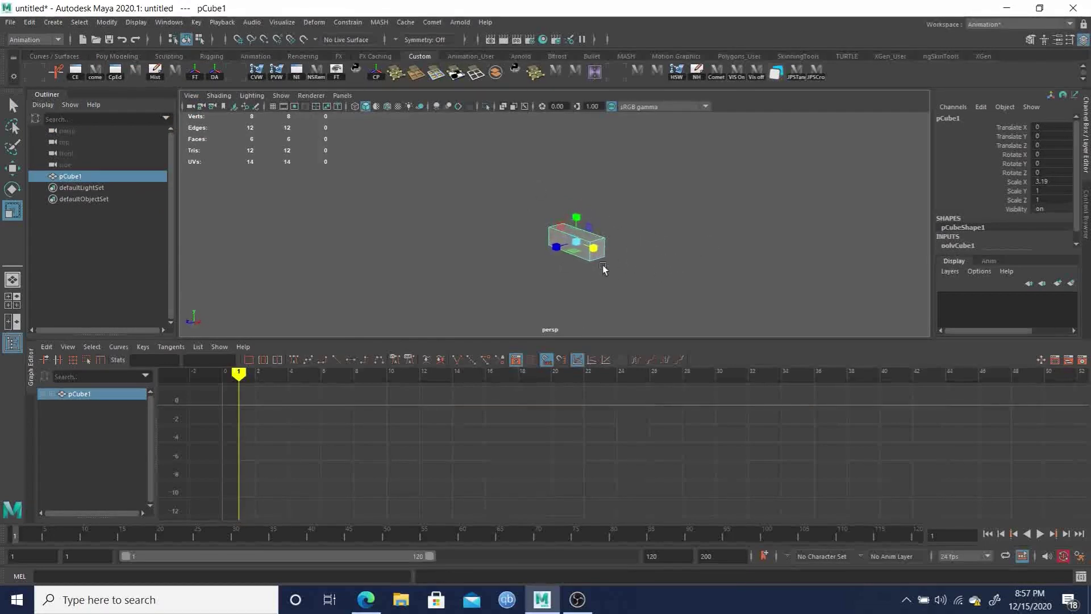
{"action": "left_click_drag", "start_coordinate": [603, 264], "coordinate": [746, 267], "text": "alt"}
{"action": "key", "text": "ctrl+z"}
{"action": "key", "text": "ctrl+z"}
{"action": "key", "text": "ctrl+z"}
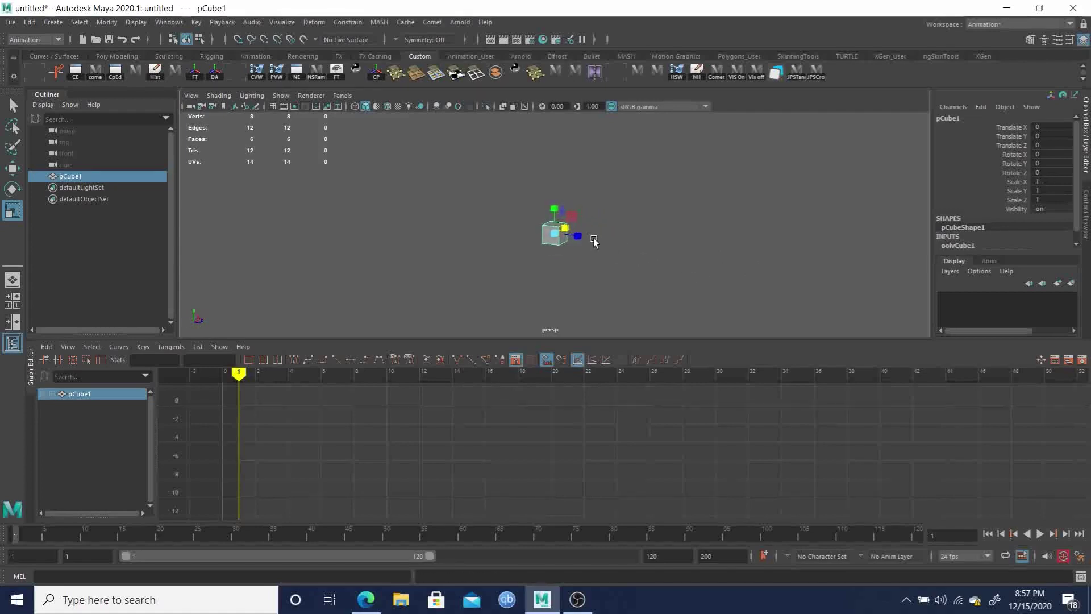
{"action": "left_click_drag", "start_coordinate": [580, 237], "coordinate": [647, 244]}
{"action": "left_click_drag", "start_coordinate": [739, 253], "coordinate": [671, 236], "text": "alt"}
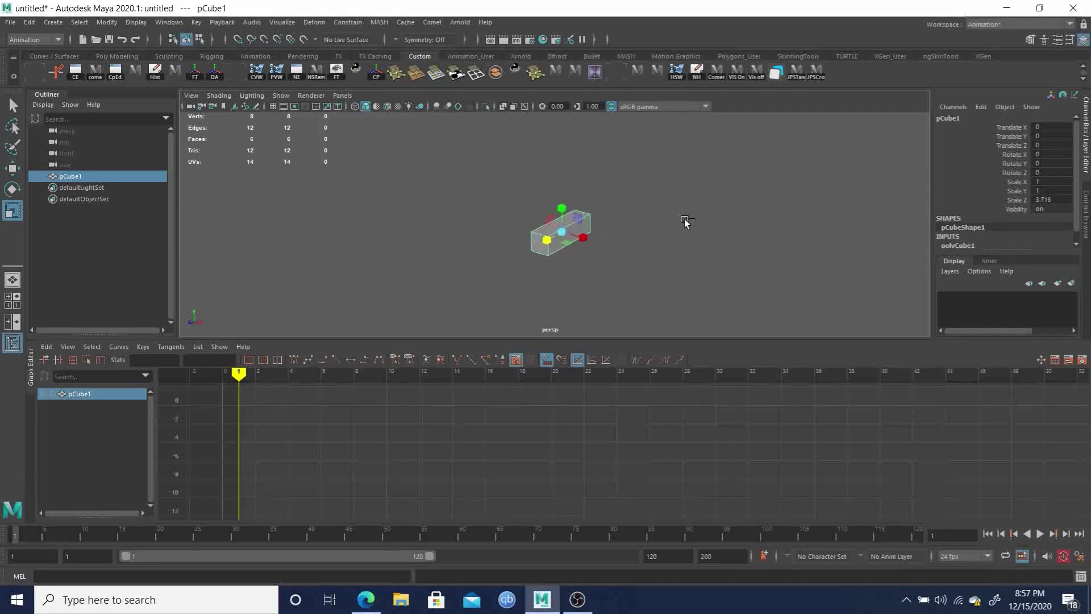
{"action": "key", "text": "ctrl+z"}
Step: Stretch the cube along X to a scale of about 3.54 and raise it to about 3.64 in Y
{"action": "left_click_drag", "start_coordinate": [586, 242], "coordinate": [704, 207]}
{"action": "key", "text": "w"}
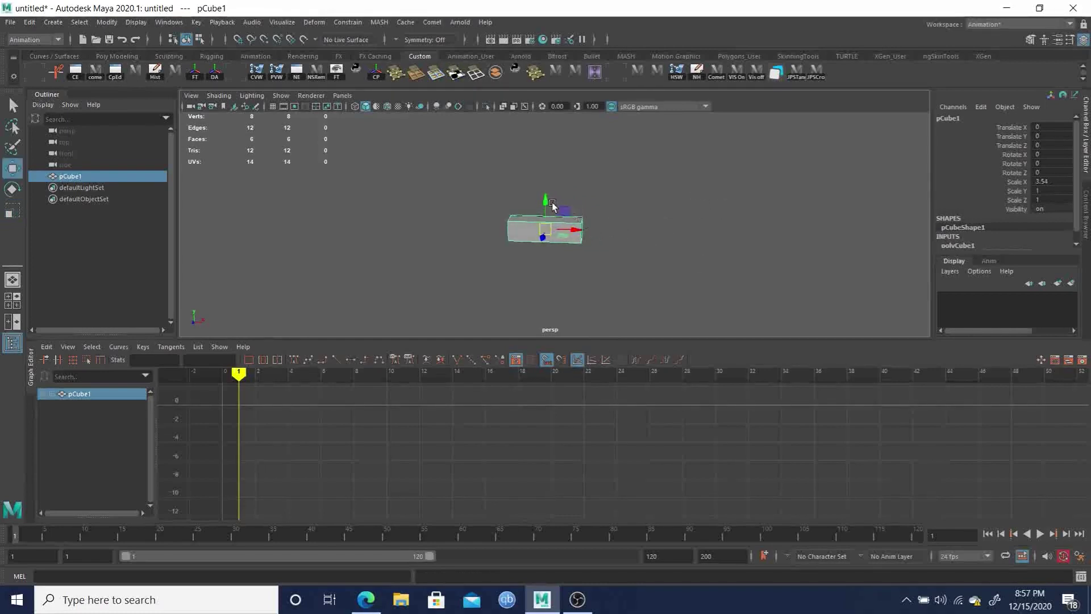
{"action": "left_click_drag", "start_coordinate": [547, 204], "coordinate": [555, 130]}
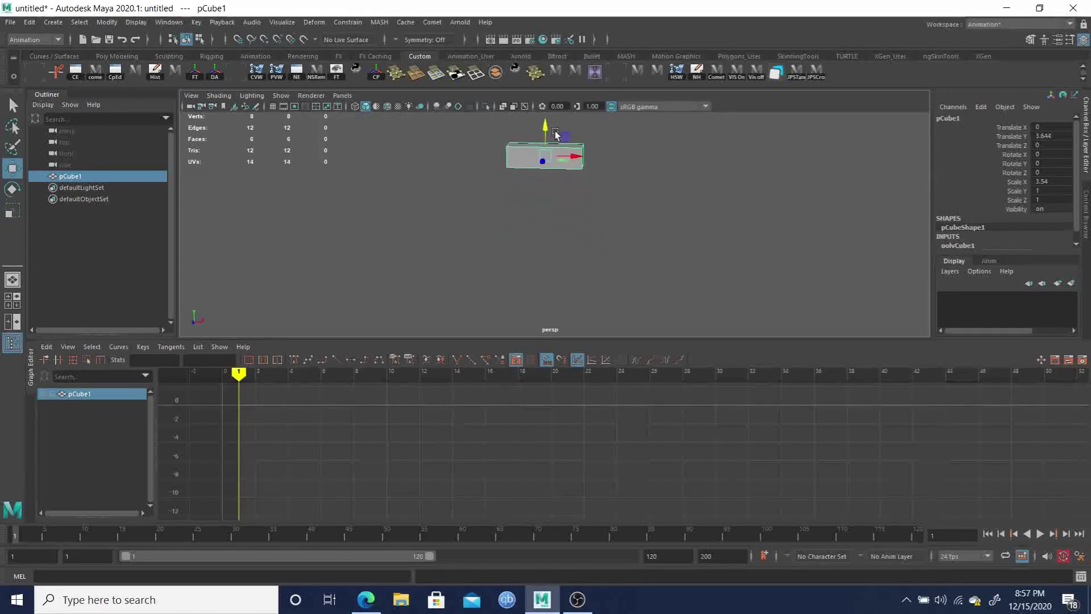
{"action": "left_click_drag", "start_coordinate": [637, 189], "coordinate": [694, 177], "text": "alt"}
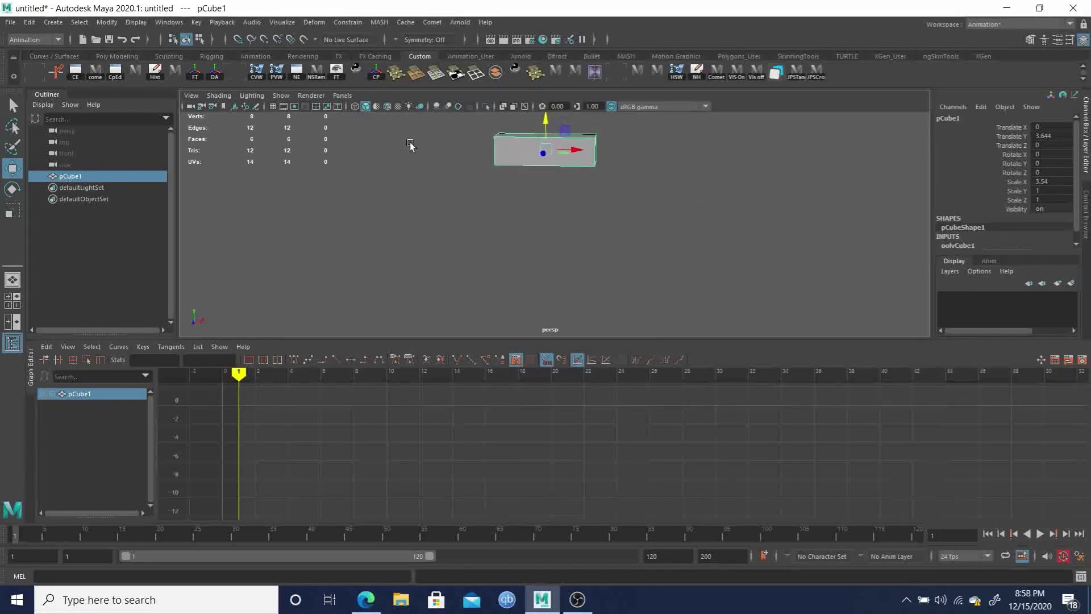
Step: Create a polygon sphere at the origin, below the stretched cube
{"action": "left_click", "coordinate": [53, 22]}
{"action": "mouse_move", "coordinate": [101, 74]}
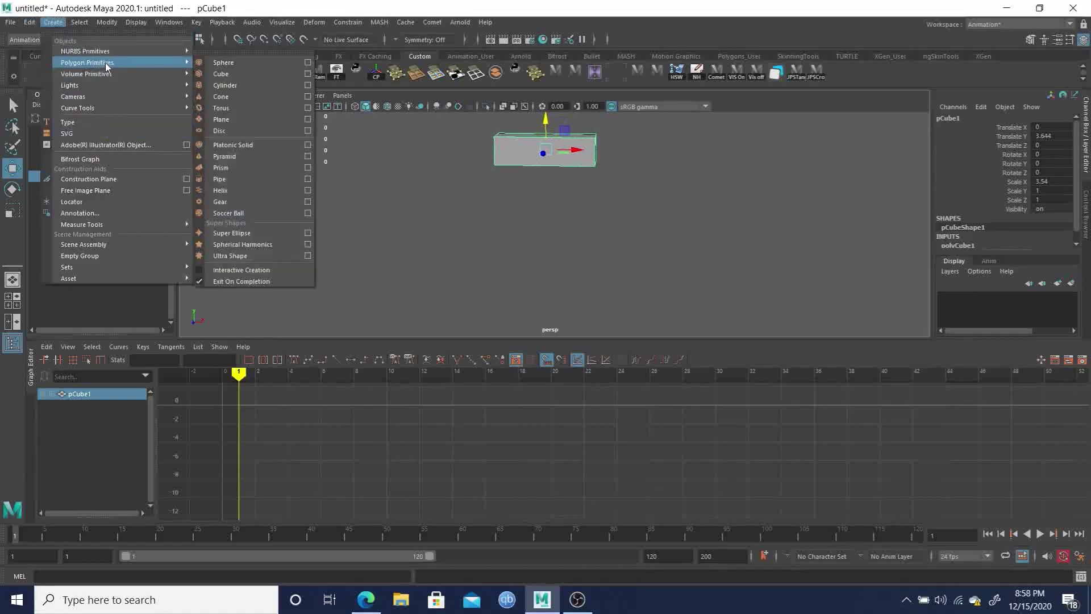
{"action": "left_click", "coordinate": [241, 63]}
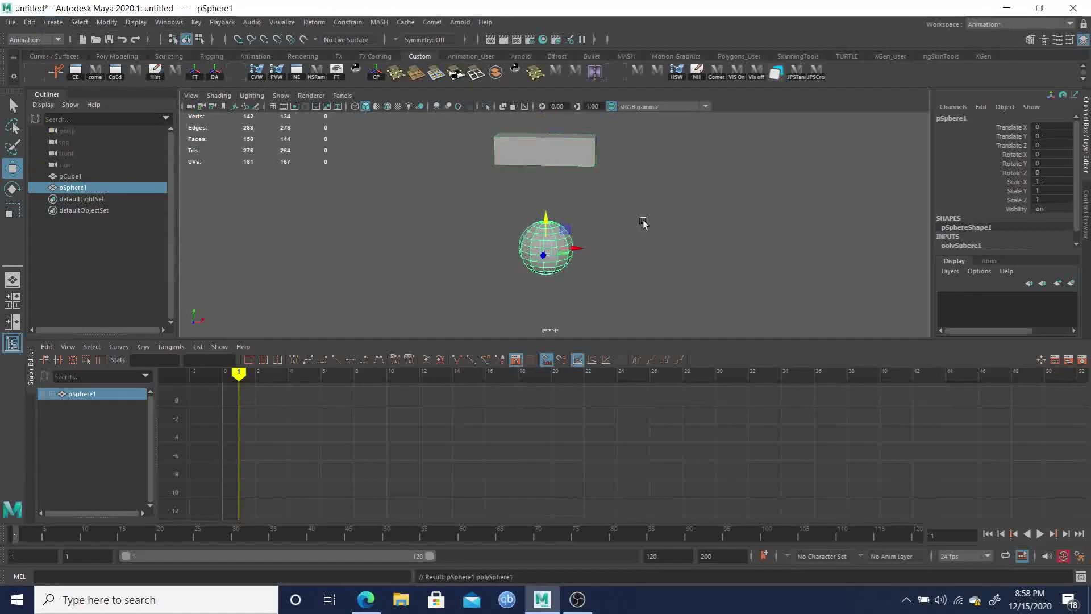
Step: Scale the sphere down uniformly to 0.25 in X, Y and Z
{"action": "key", "text": "r"}
{"action": "middle_click_drag", "start_coordinate": [685, 221], "coordinate": [670, 227]}
{"action": "key", "text": "ctrl+z"}
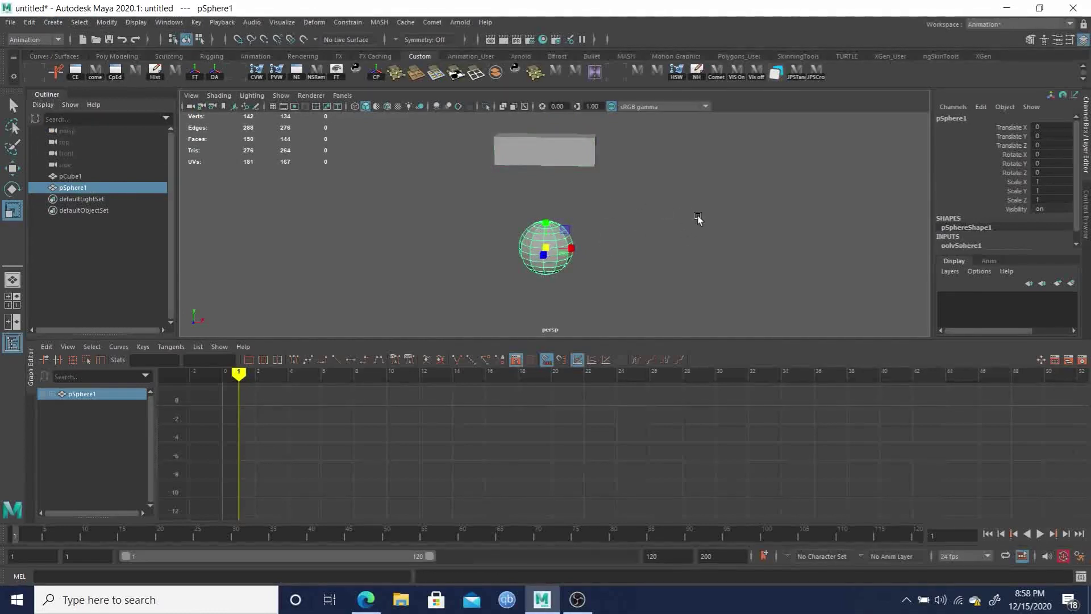
{"action": "middle_click_drag", "start_coordinate": [699, 222], "coordinate": [659, 234]}
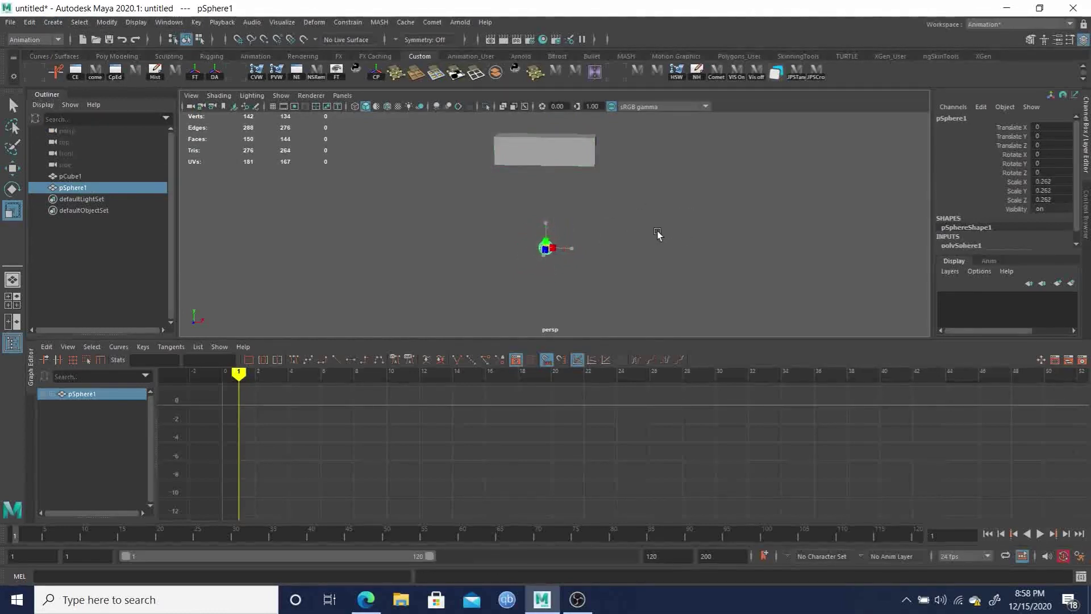
{"action": "left_click_drag", "start_coordinate": [1049, 182], "coordinate": [1051, 200]}
{"action": "type", "text": ".25"}
{"action": "key", "text": "Return"}
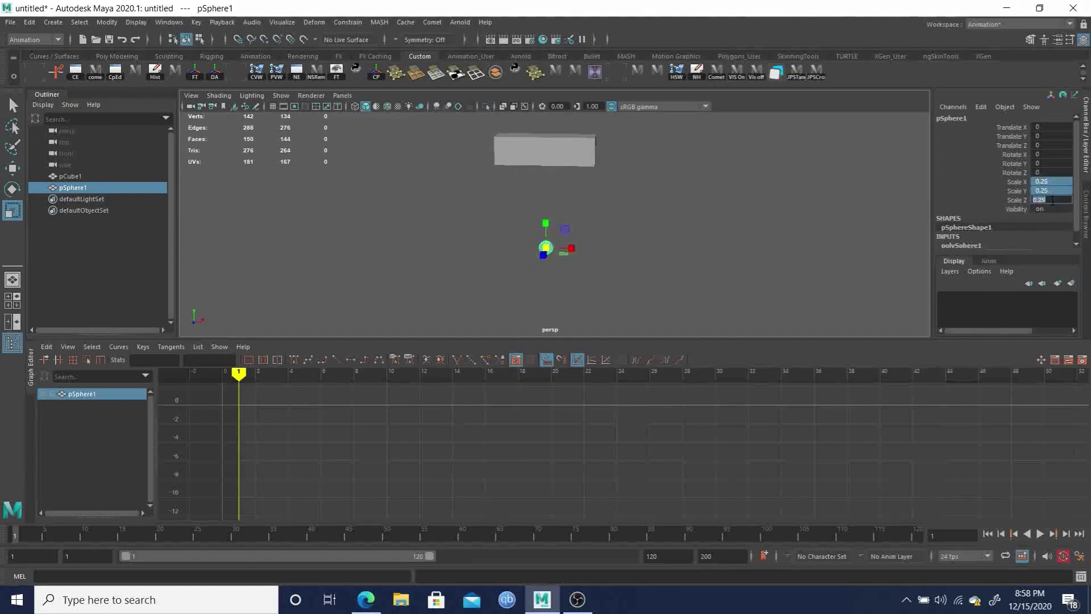
{"action": "left_click", "coordinate": [726, 236]}
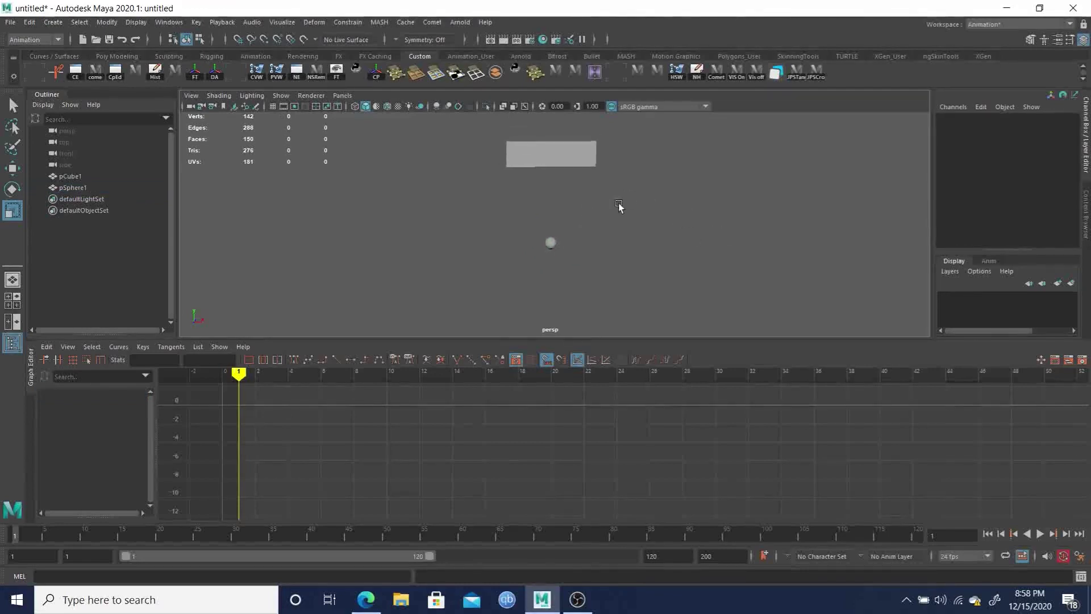
Step: Duplicate the small sphere three times in place
{"action": "left_click_drag", "start_coordinate": [538, 222], "coordinate": [562, 242]}
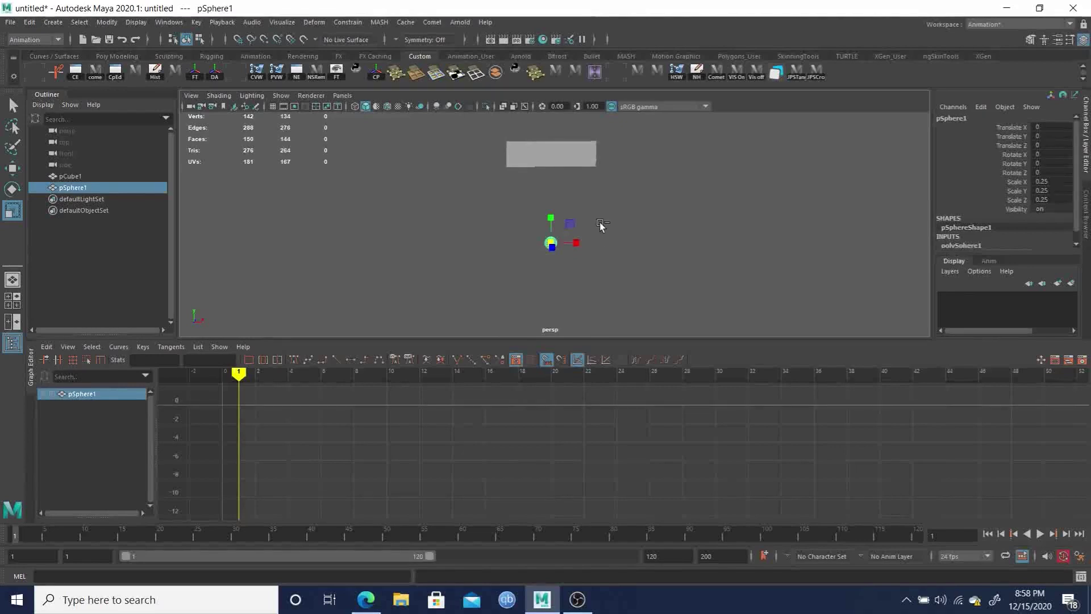
{"action": "key", "text": "ctrl+d"}
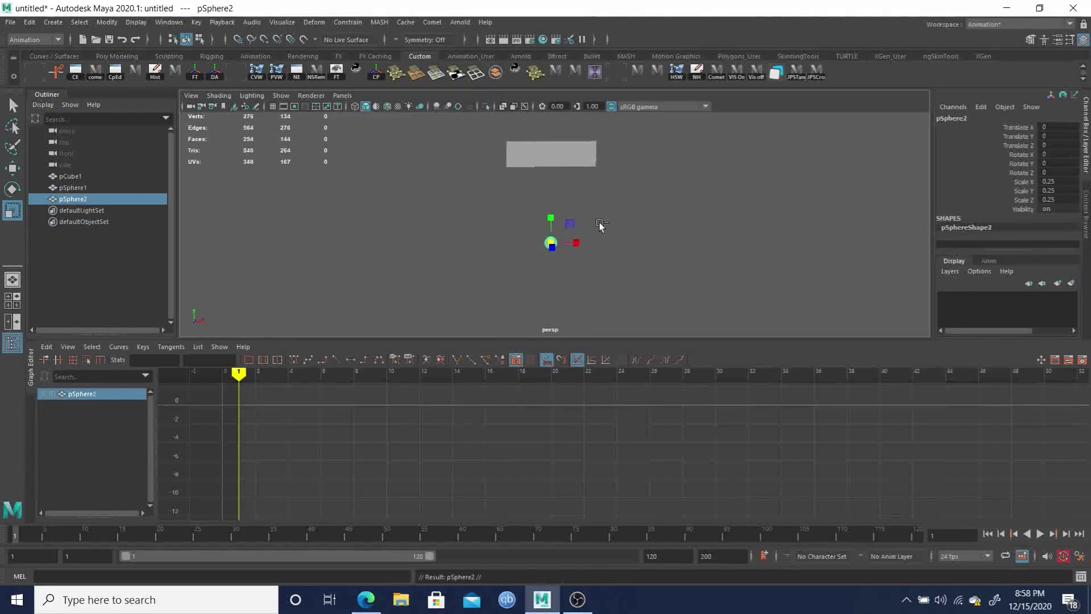
{"action": "key", "text": "ctrl+d"}
{"action": "key", "text": "ctrl+d"}
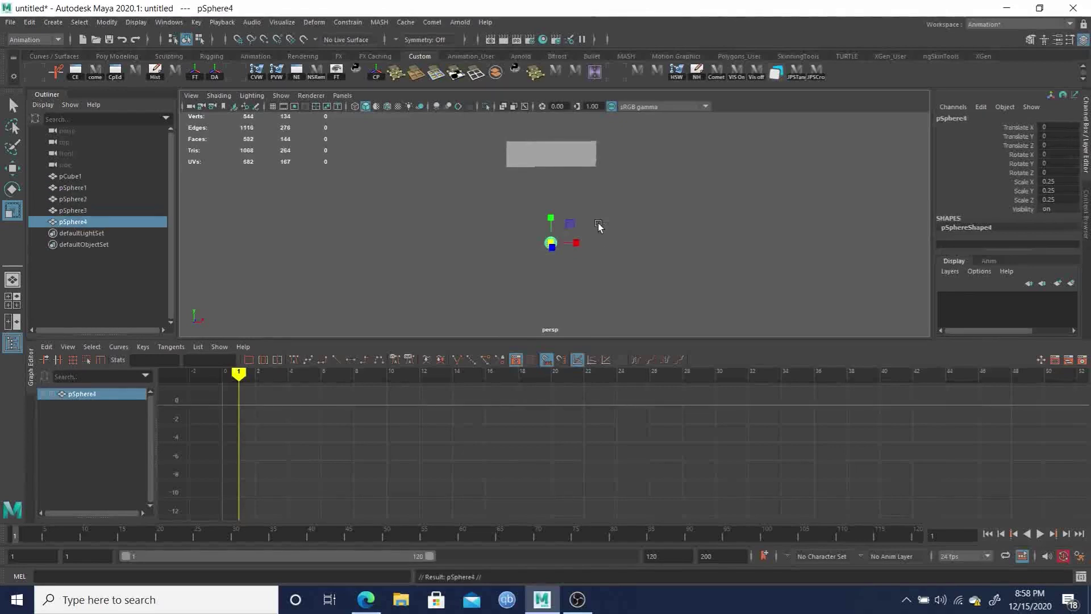
Step: Raise the cube farther above the spheres, to about 4.8 in Y
{"action": "key", "text": "w"}
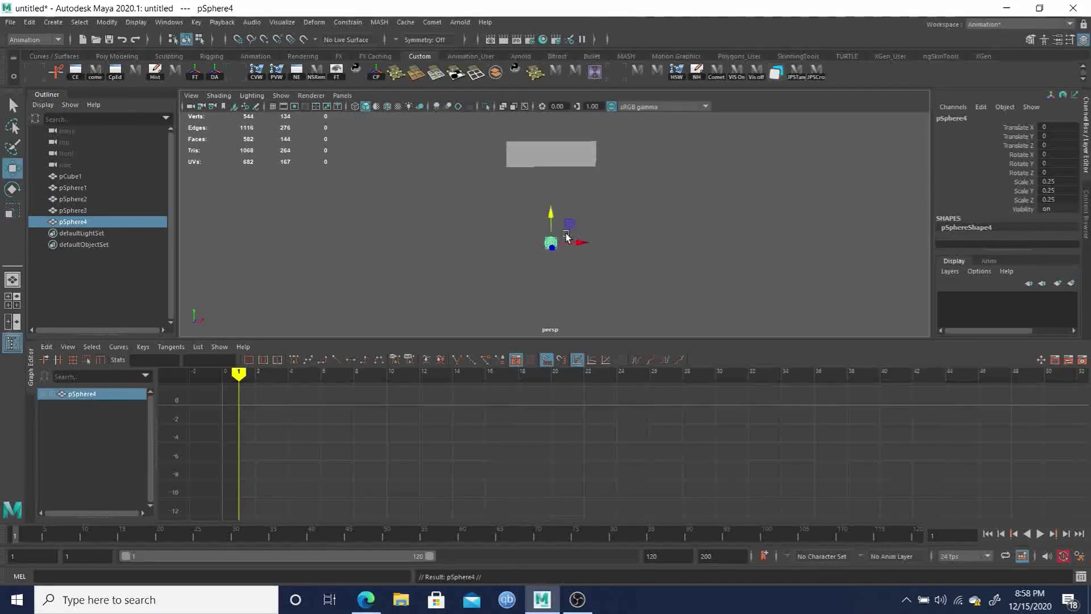
{"action": "left_click_drag", "start_coordinate": [458, 131], "coordinate": [607, 213]}
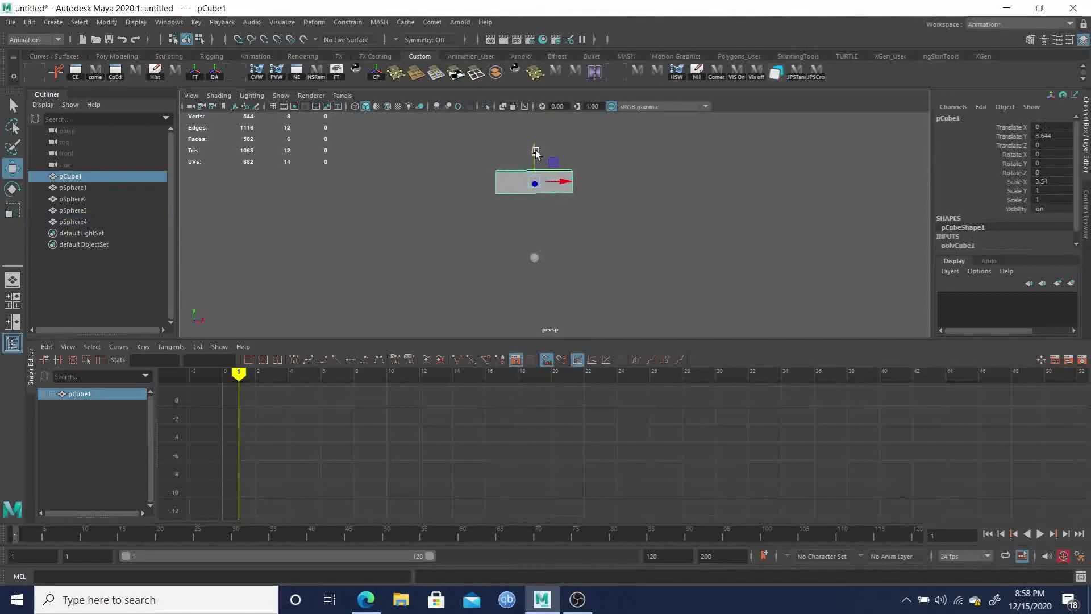
{"action": "middle_click_drag", "start_coordinate": [531, 253], "coordinate": [524, 268]}
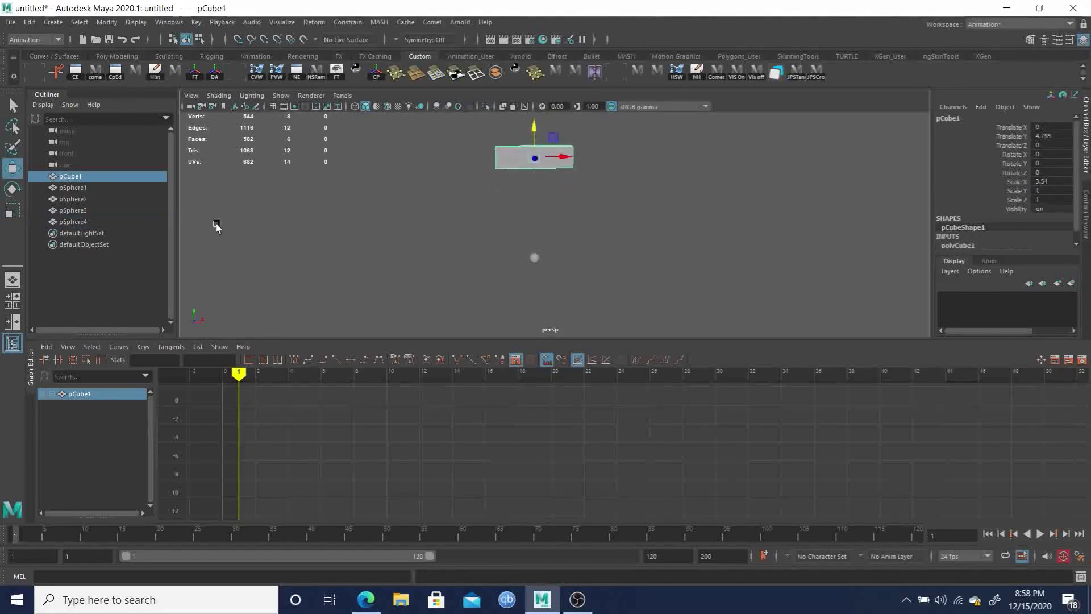
Step: Set Translate Y of pSphere1 to 1
{"action": "left_click", "coordinate": [73, 188]}
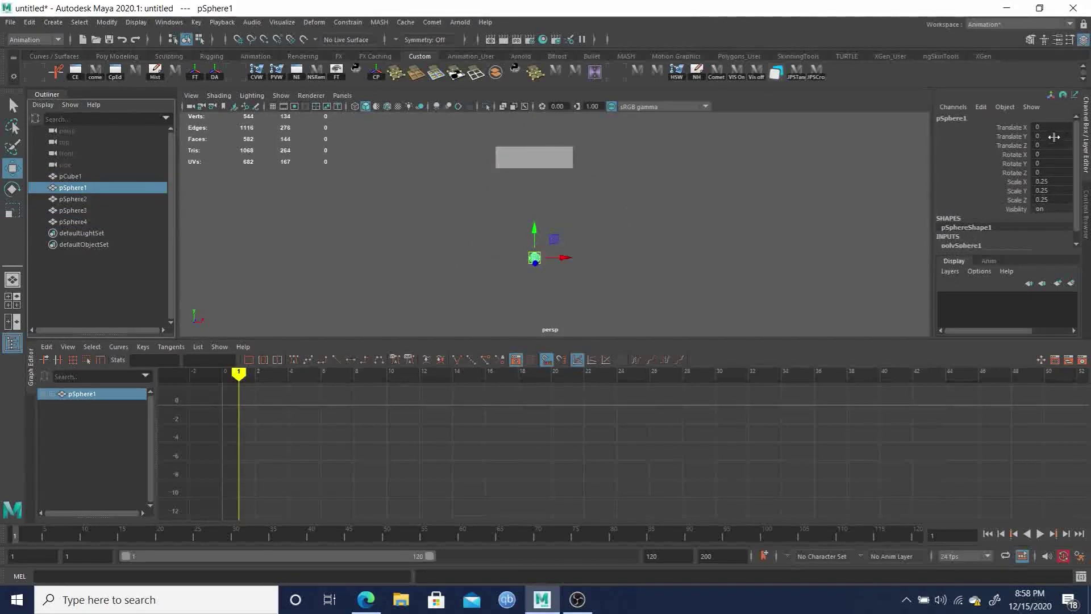
{"action": "left_click", "coordinate": [1055, 137]}
{"action": "key", "text": "Return"}
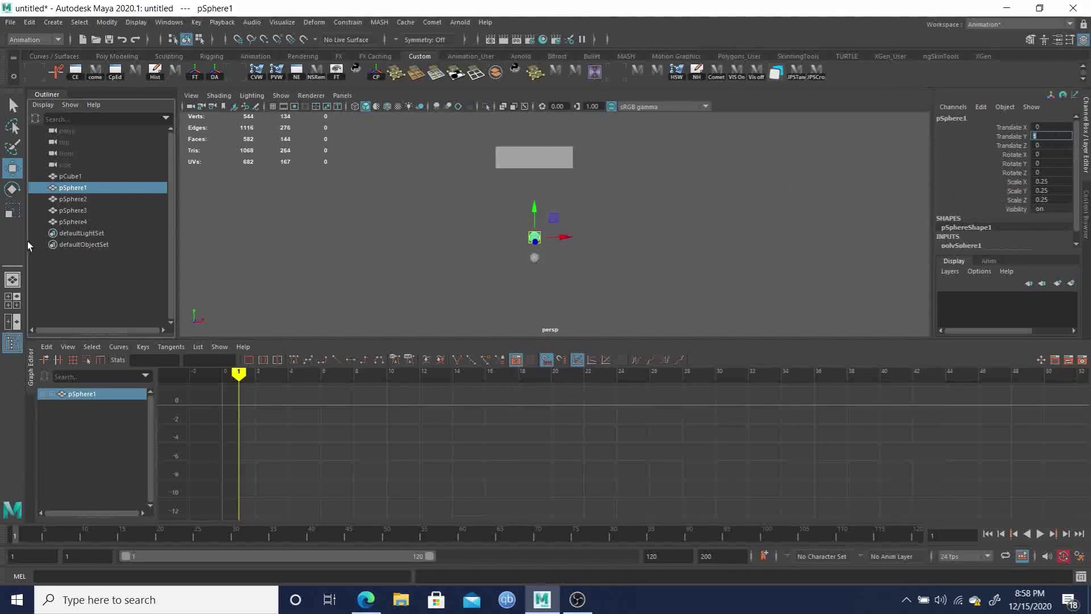
Step: Set Translate Y of pSphere2 to 2
{"action": "left_click", "coordinate": [68, 199]}
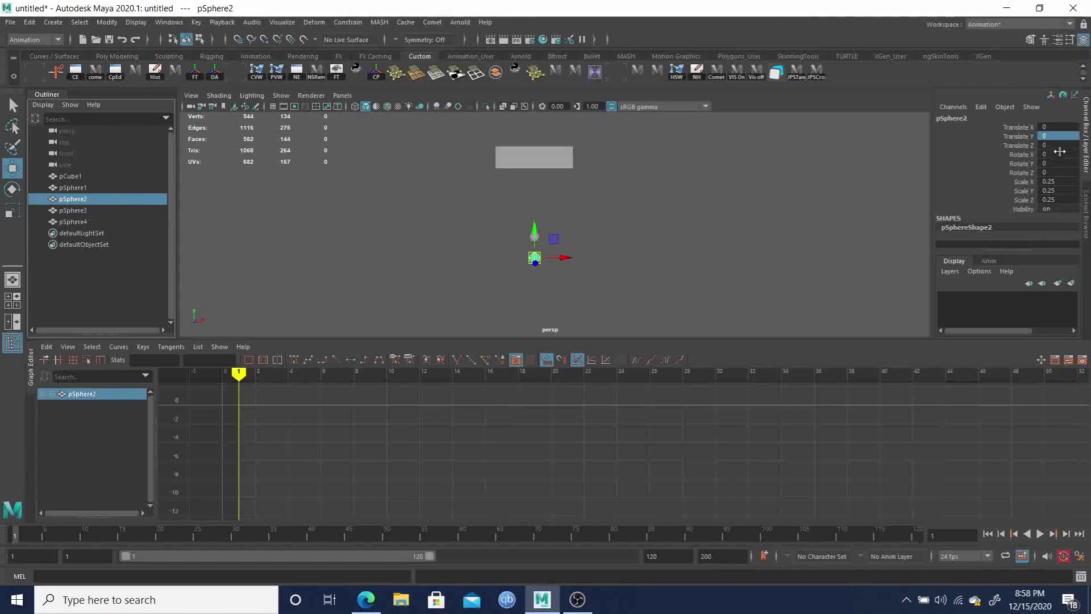
{"action": "middle_click_drag", "start_coordinate": [1052, 139], "coordinate": [1052, 138]}
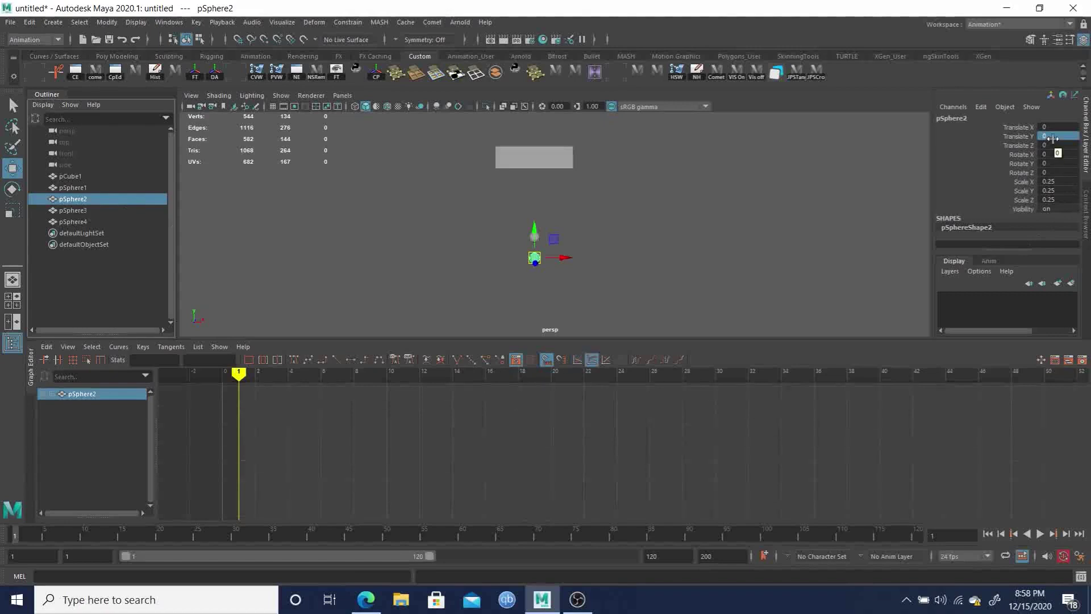
{"action": "double_click", "coordinate": [1059, 134]}
{"action": "type", "text": "2"}
{"action": "key", "text": "Return"}
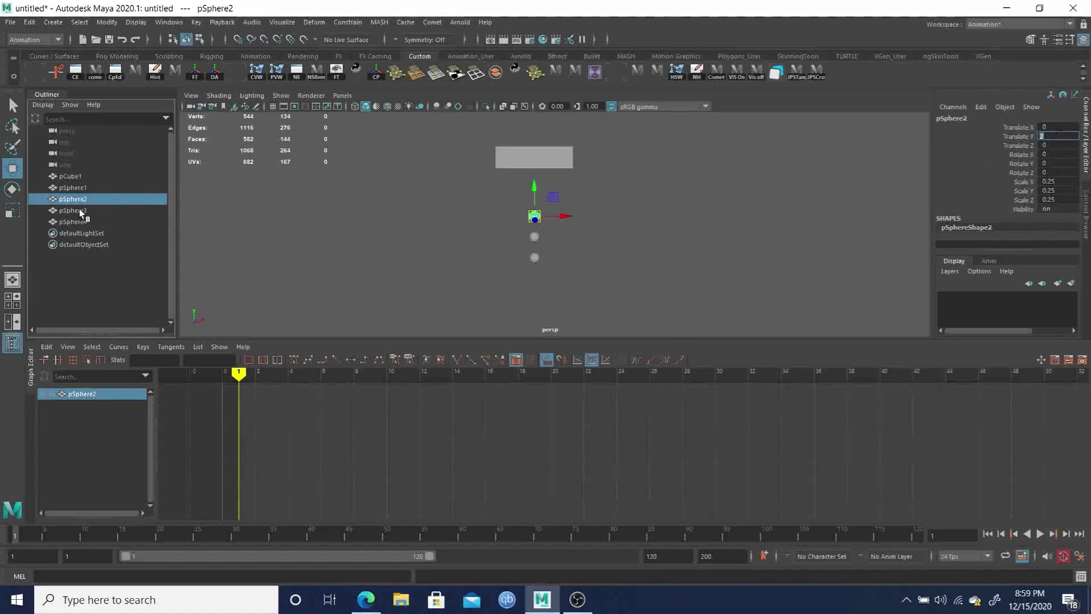
Step: Set Translate Y of pSphere3 to 3
{"action": "left_click", "coordinate": [73, 211]}
{"action": "double_click", "coordinate": [1052, 135]}
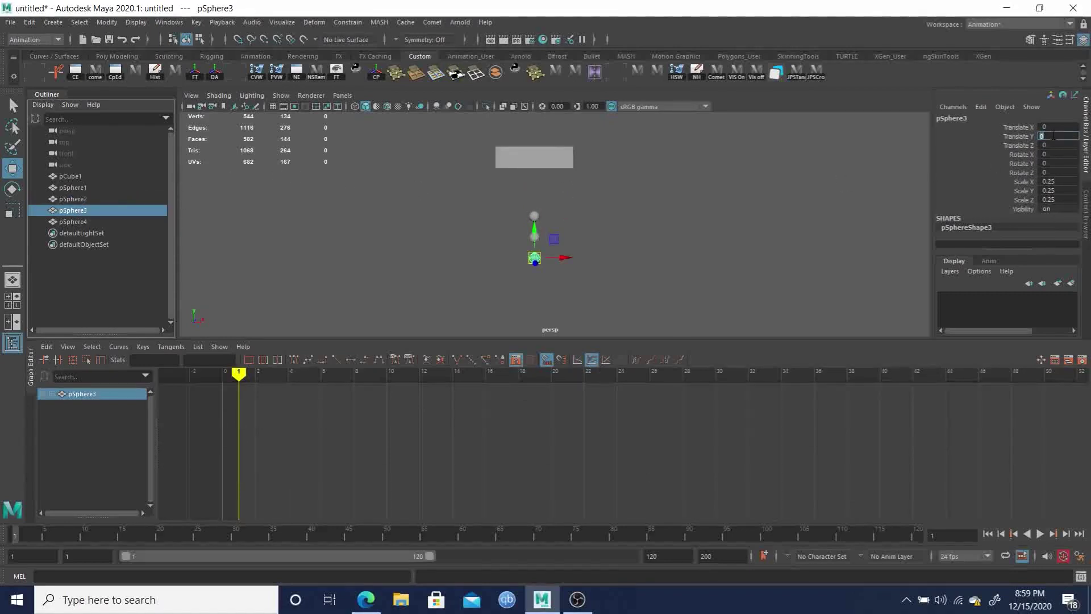
{"action": "type", "text": "3"}
{"action": "key", "text": "Return"}
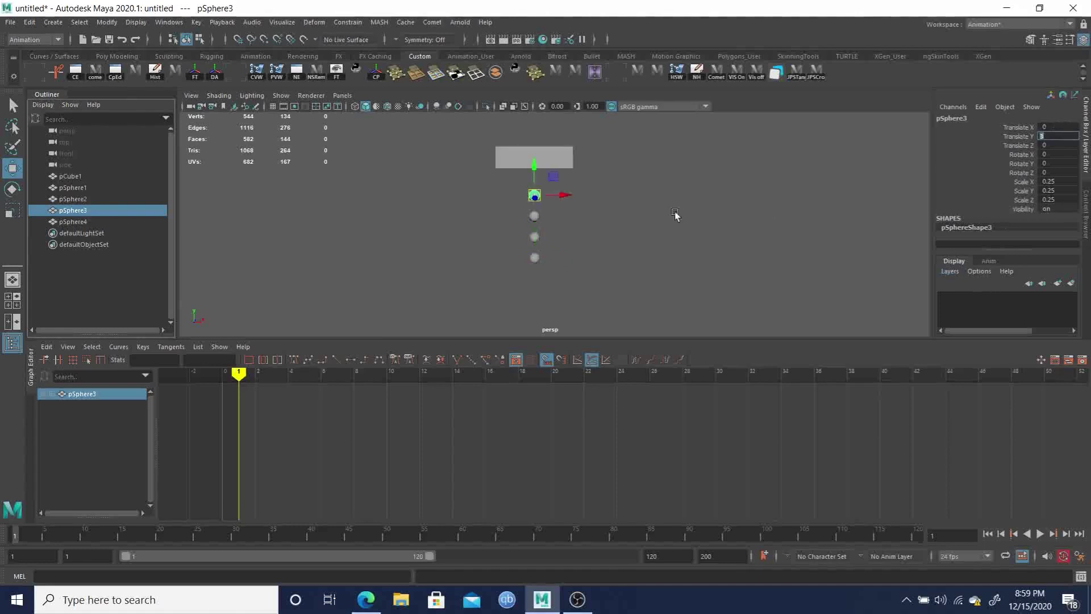
Step: Set Translate Y of the stretched cube to 5
{"action": "right_click_drag", "start_coordinate": [514, 217], "coordinate": [602, 203], "text": "alt"}
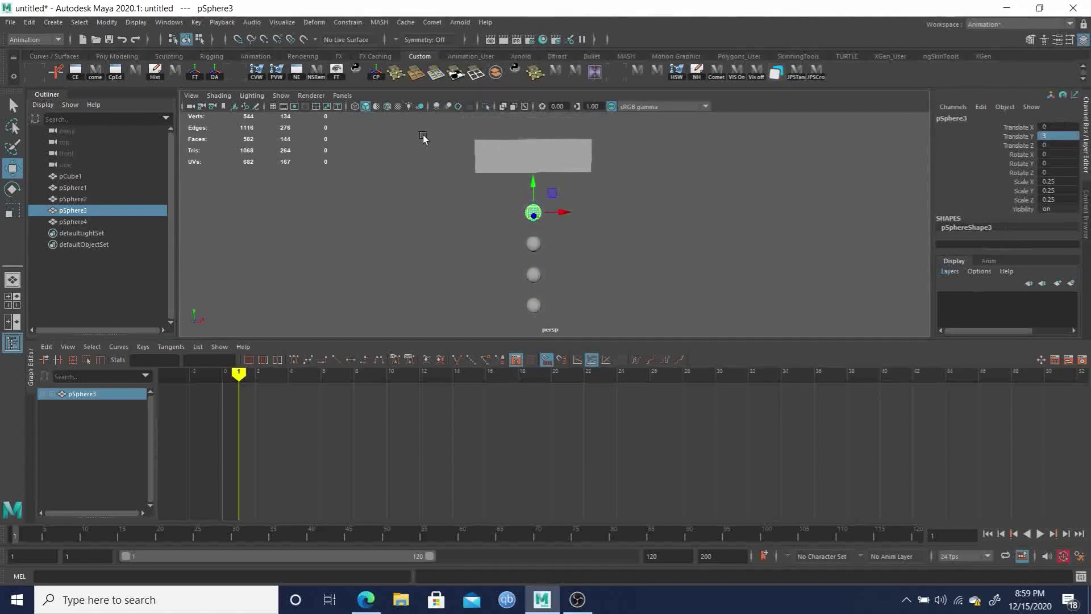
{"action": "left_click_drag", "start_coordinate": [444, 137], "coordinate": [604, 163]}
{"action": "left_click", "coordinate": [1050, 136]}
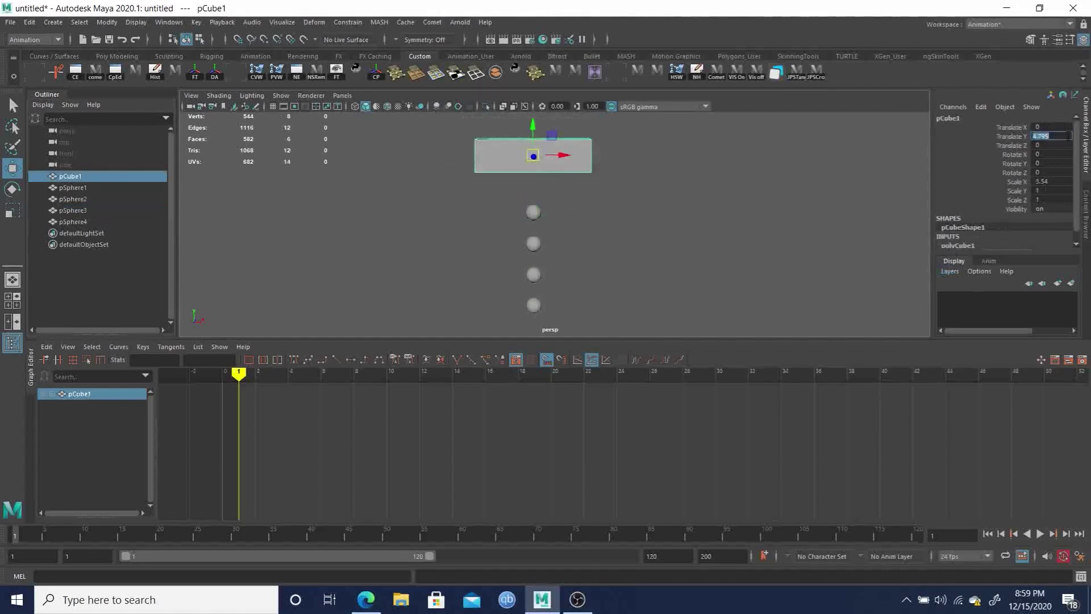
{"action": "type", "text": "5"}
{"action": "key", "text": "Return"}
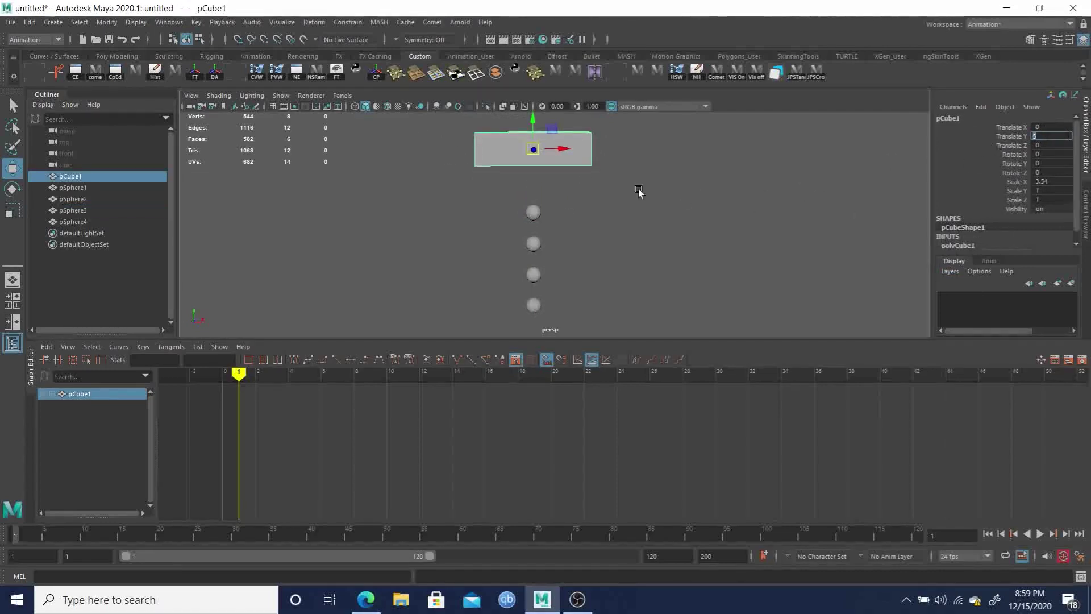
Step: Select the four spheres one by one to check which position each holds in the vertical row
{"action": "left_click", "coordinate": [73, 189]}
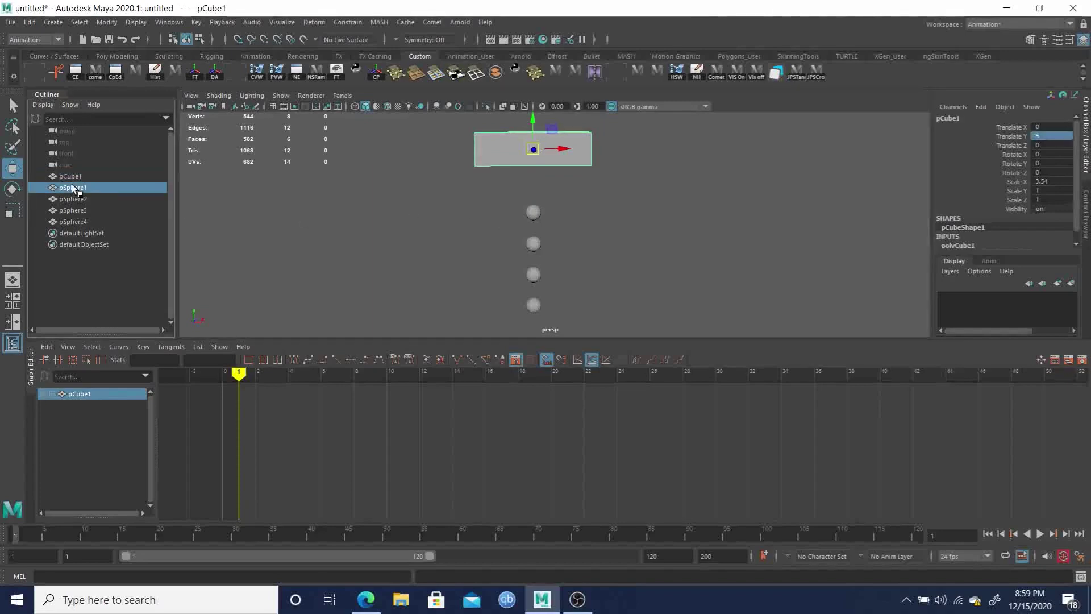
{"action": "left_click", "coordinate": [73, 199]}
{"action": "left_click", "coordinate": [74, 210]}
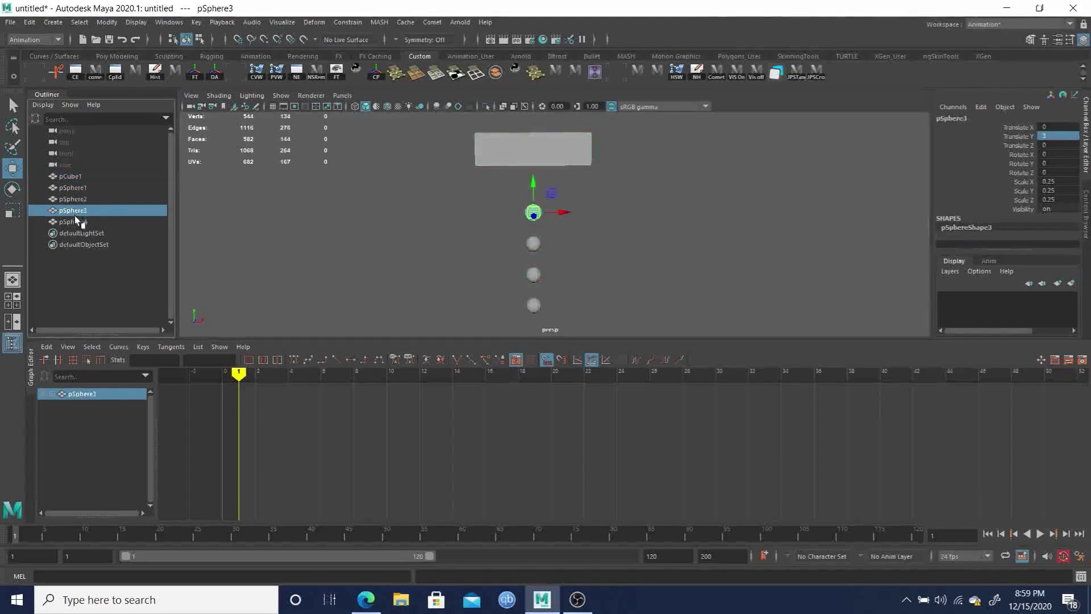
{"action": "left_click", "coordinate": [74, 222]}
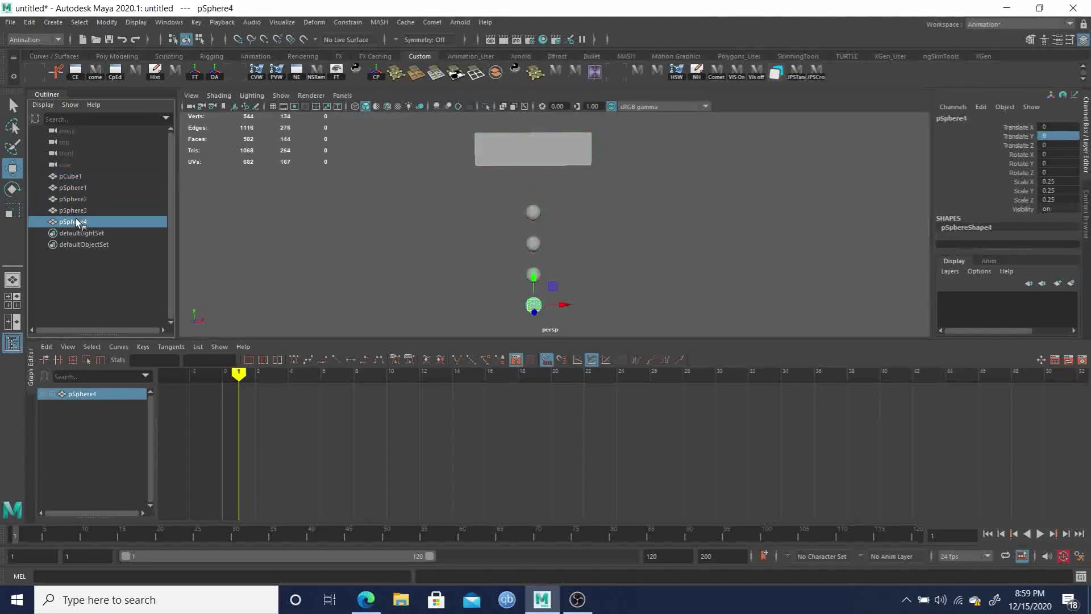
{"action": "left_click", "coordinate": [76, 187]}
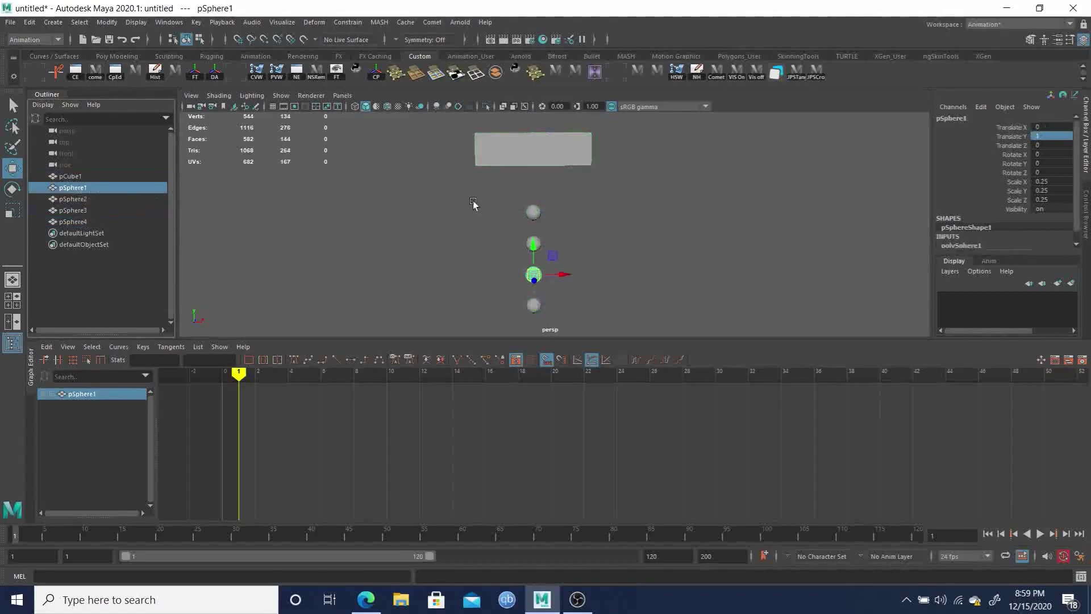
Step: Set Translate Y of pSphere3, the uppermost sphere in the row, to 3.5
{"action": "left_click", "coordinate": [532, 212]}
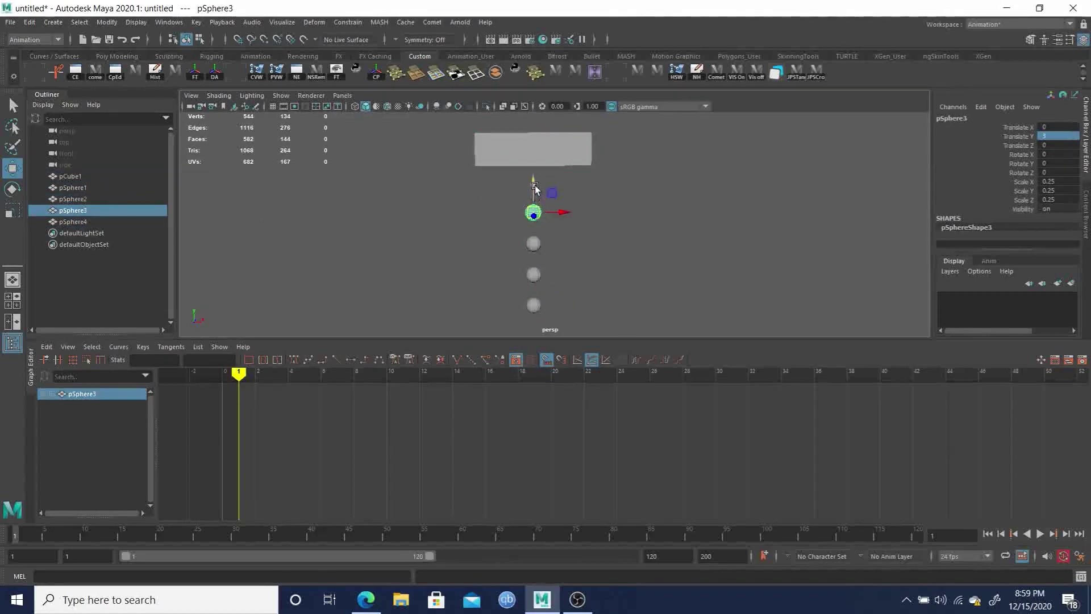
{"action": "double_click", "coordinate": [1060, 136]}
{"action": "type", "text": "4"}
{"action": "key", "text": "Return"}
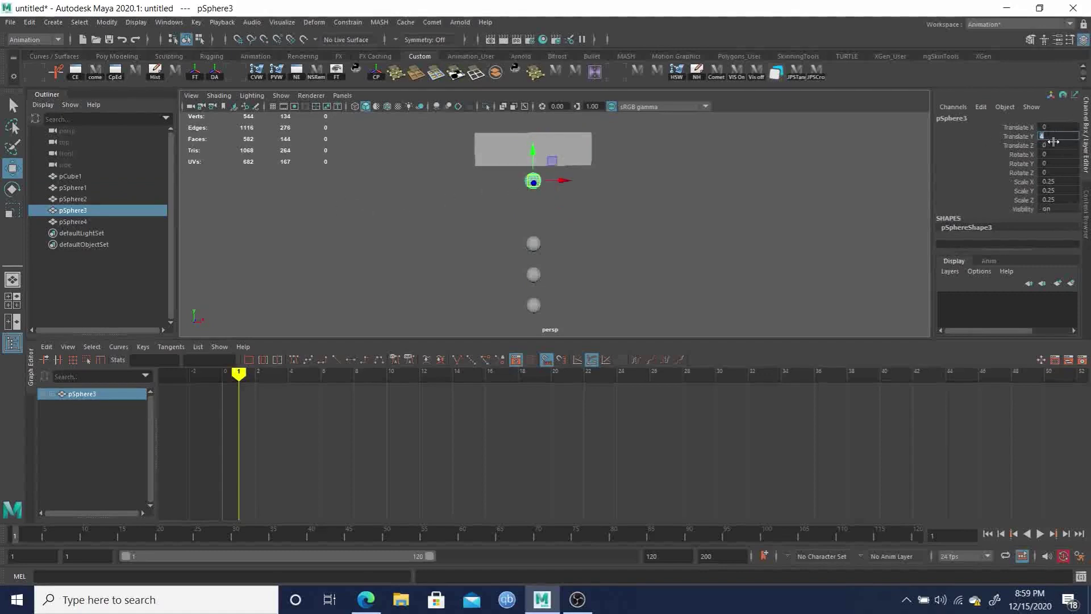
{"action": "type", "text": "3.5"}
{"action": "key", "text": "Return"}
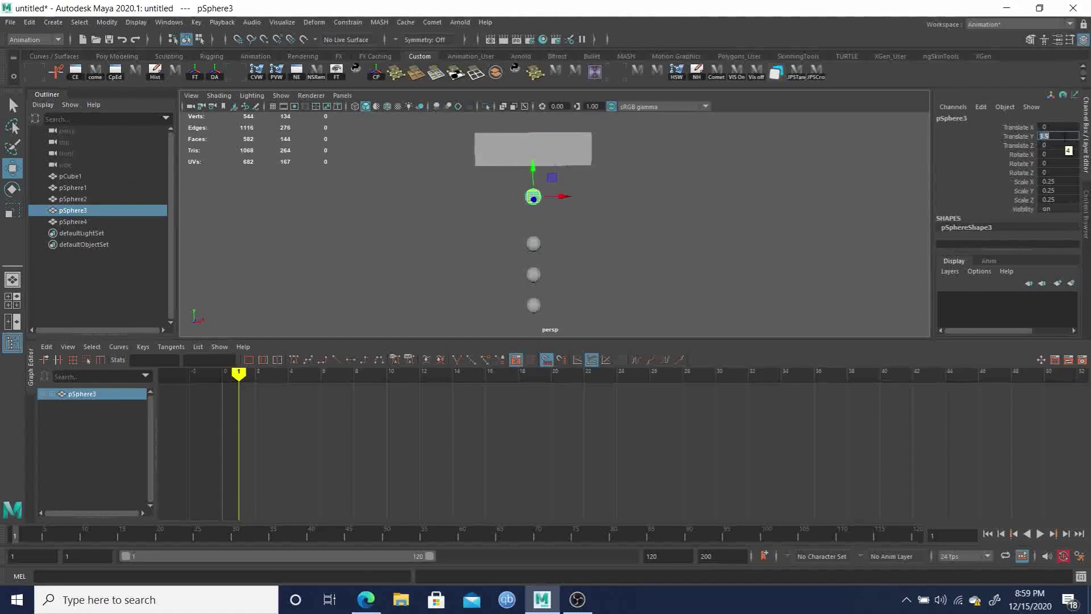
Step: Set Translate Y of pSphere1 to 0.5 and clear the selection
{"action": "left_click", "coordinate": [531, 244]}
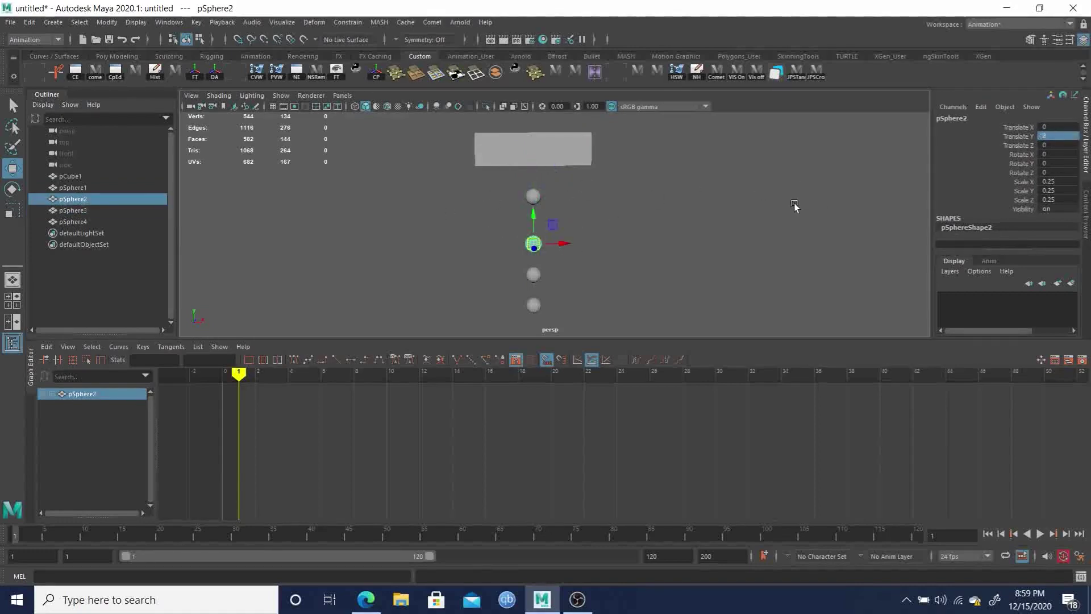
{"action": "left_click_drag", "start_coordinate": [592, 281], "coordinate": [594, 282]}
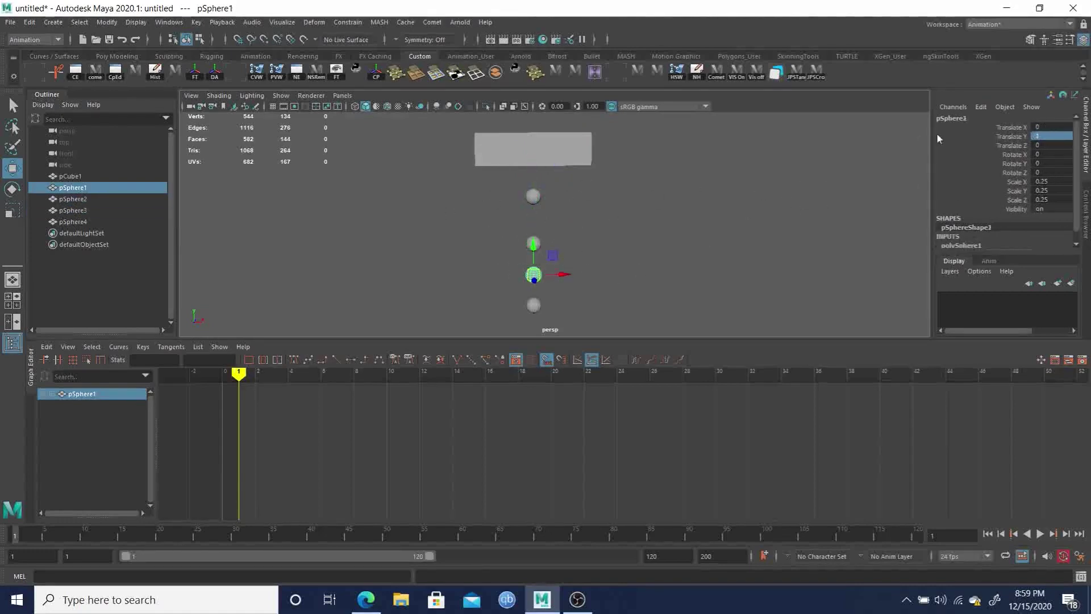
{"action": "double_click", "coordinate": [1046, 134]}
{"action": "type", "text": ".5"}
{"action": "key", "text": "Return"}
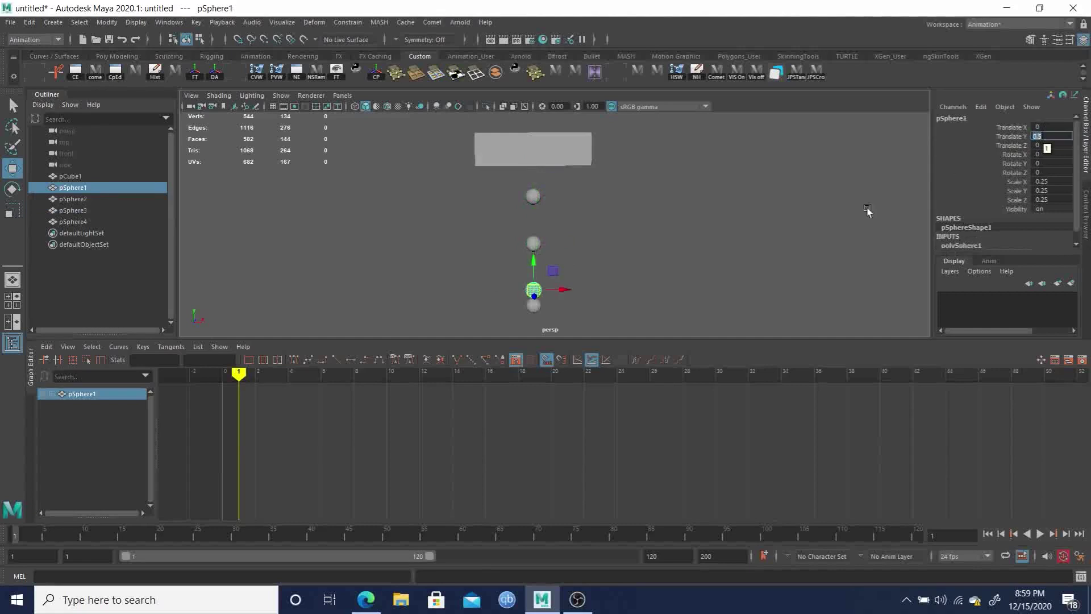
{"action": "left_click", "coordinate": [664, 300]}
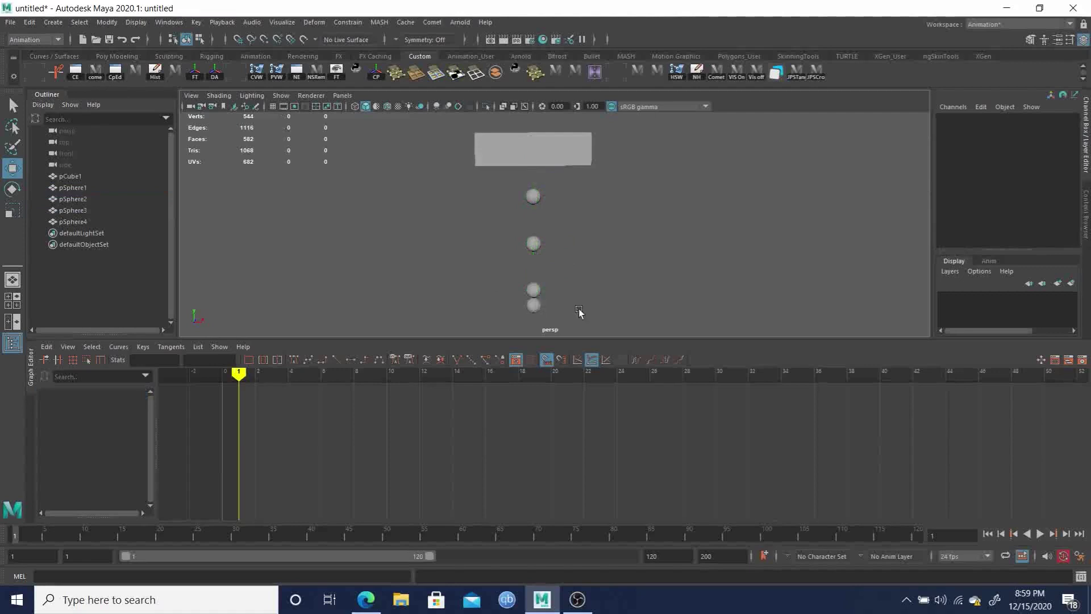
Step: Set Translate Y of pSphere4, the lowest sphere, to -1
{"action": "left_click", "coordinate": [534, 305]}
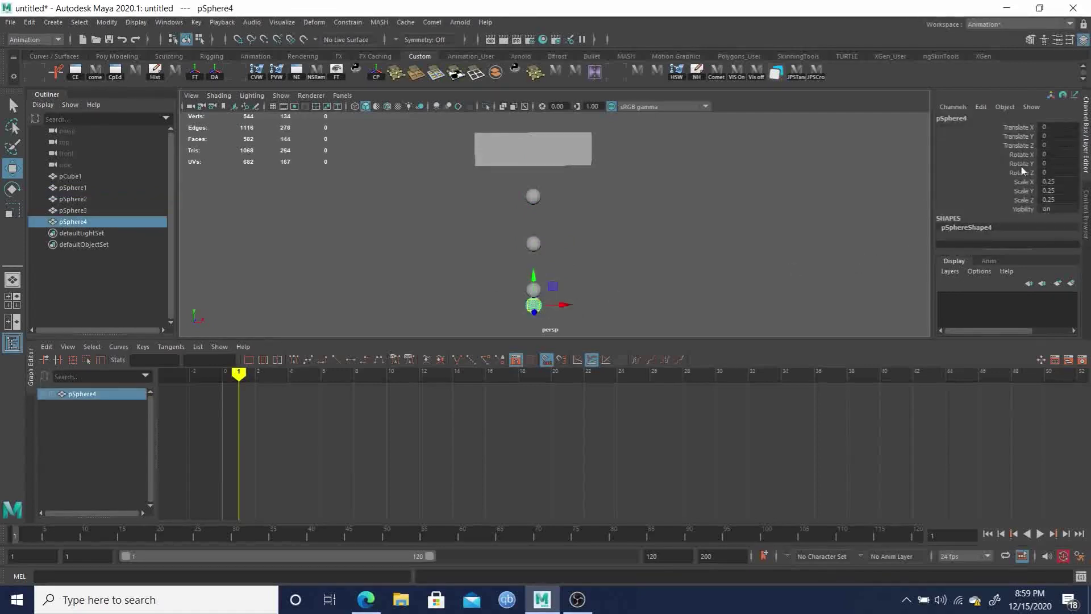
{"action": "double_click", "coordinate": [1055, 137]}
{"action": "key", "text": "Return"}
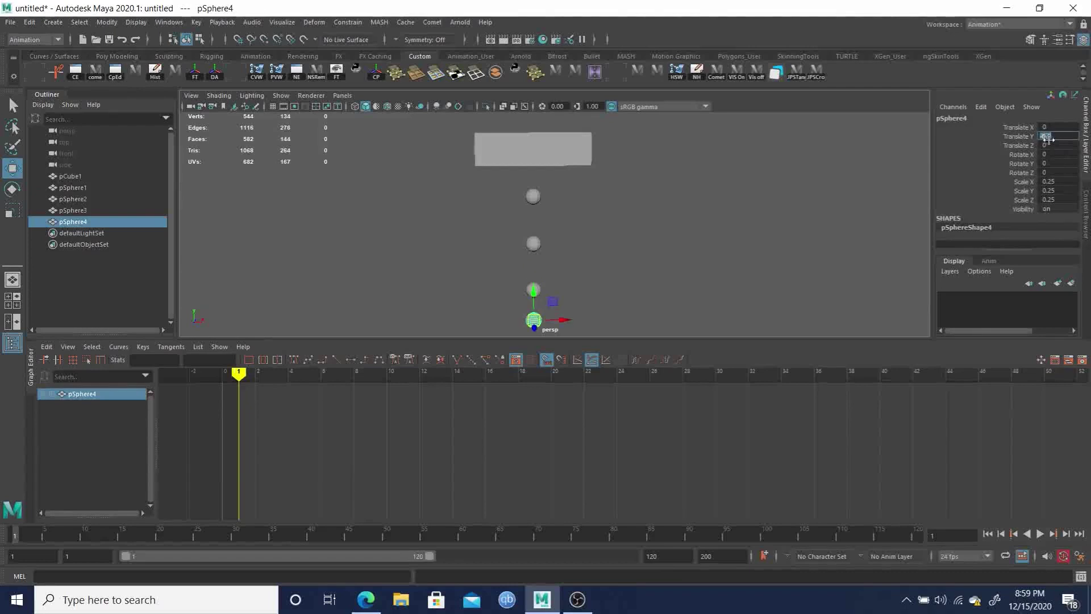
{"action": "key", "text": "BackSpace"}
{"action": "type", "text": "-0.1"}
{"action": "key", "text": "Return"}
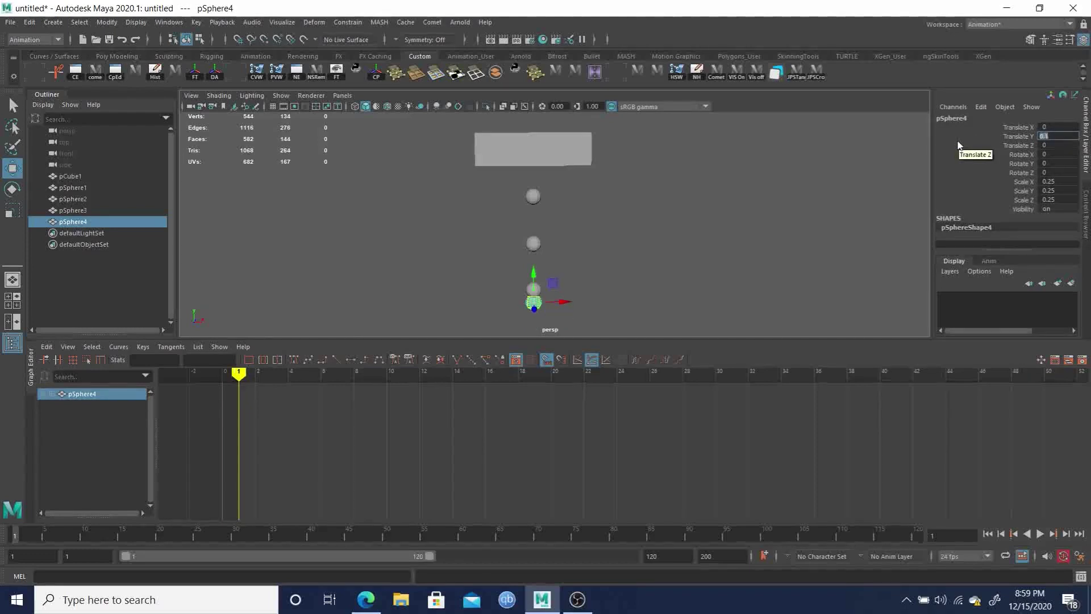
{"action": "left_click", "coordinate": [1049, 136]}
{"action": "double_click", "coordinate": [1049, 136]}
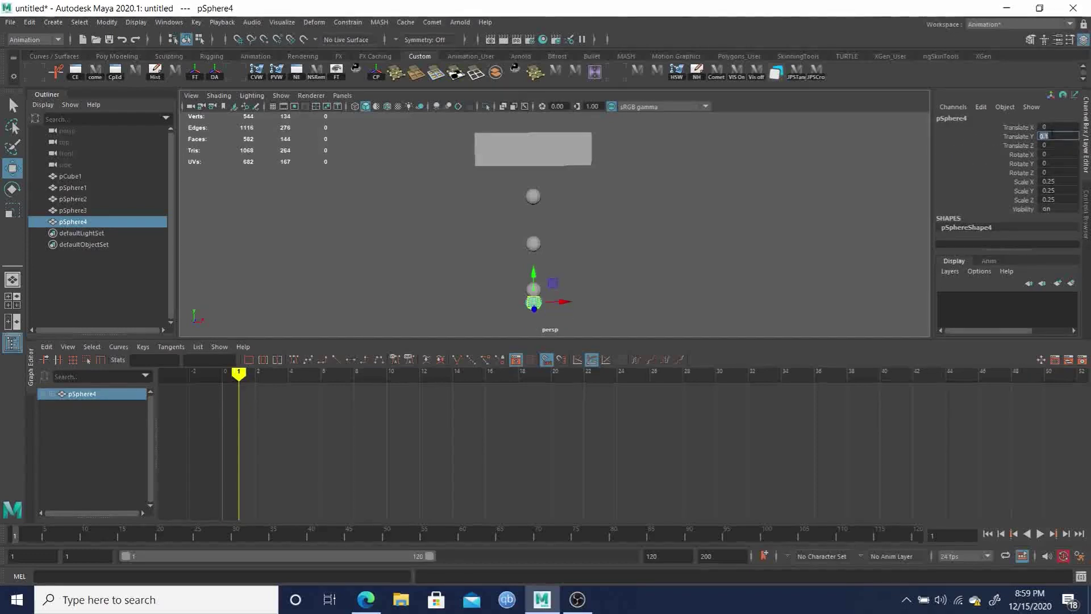
{"action": "type", "text": "-1"}
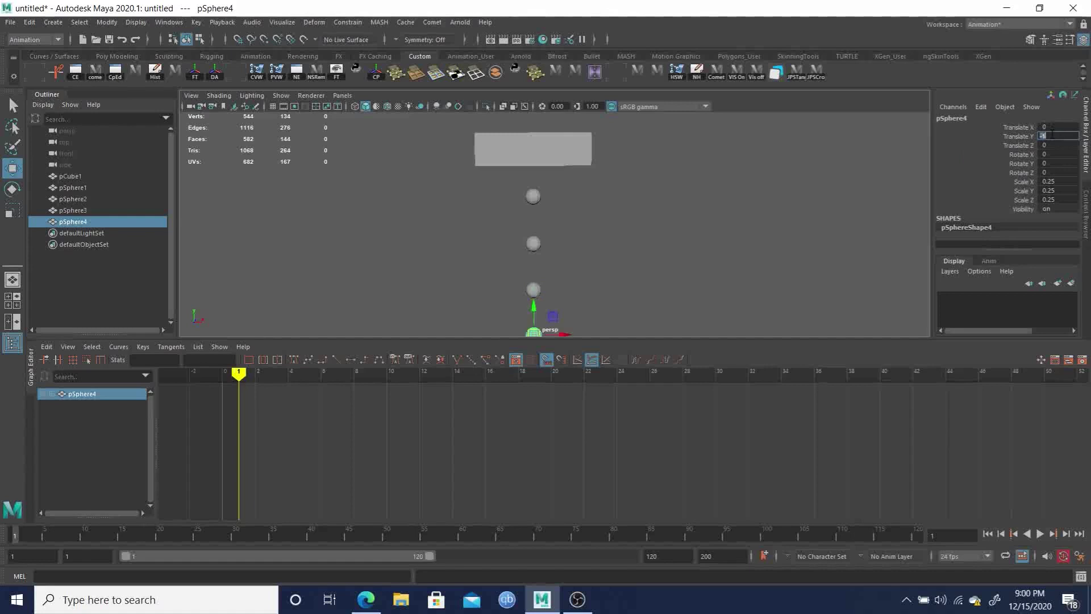
{"action": "key", "text": "Return"}
Step: Select the cube and all four spheres and move them up together until pSphere4 is at a Translate Y of about 1.77
{"action": "scroll", "coordinate": [722, 197], "scroll_direction": "down", "scroll_amount": 3}
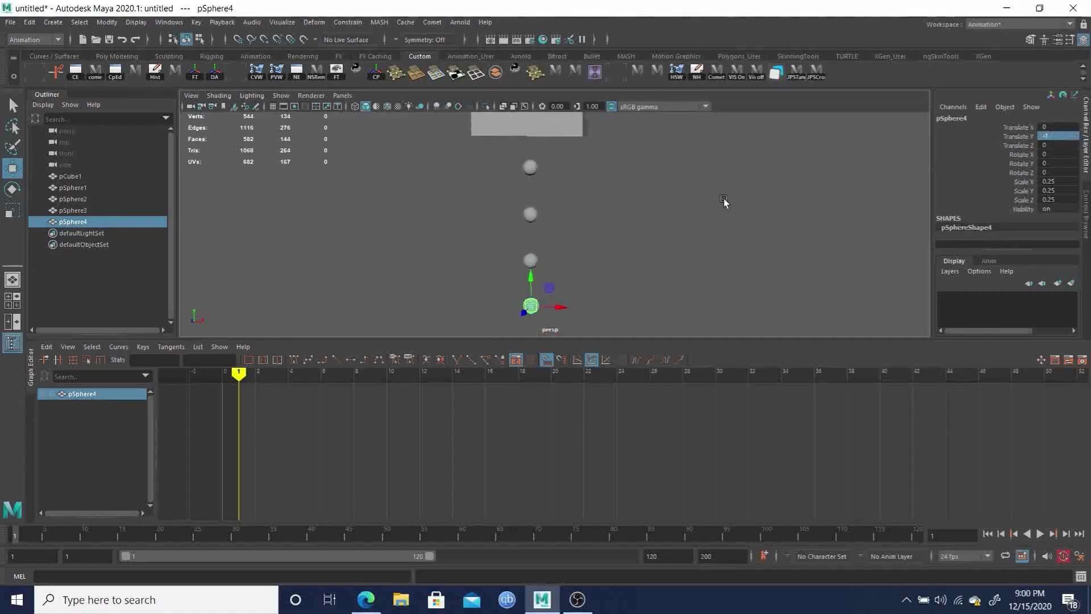
{"action": "left_click_drag", "start_coordinate": [457, 141], "coordinate": [661, 282]}
{"action": "left_click_drag", "start_coordinate": [541, 262], "coordinate": [547, 235]}
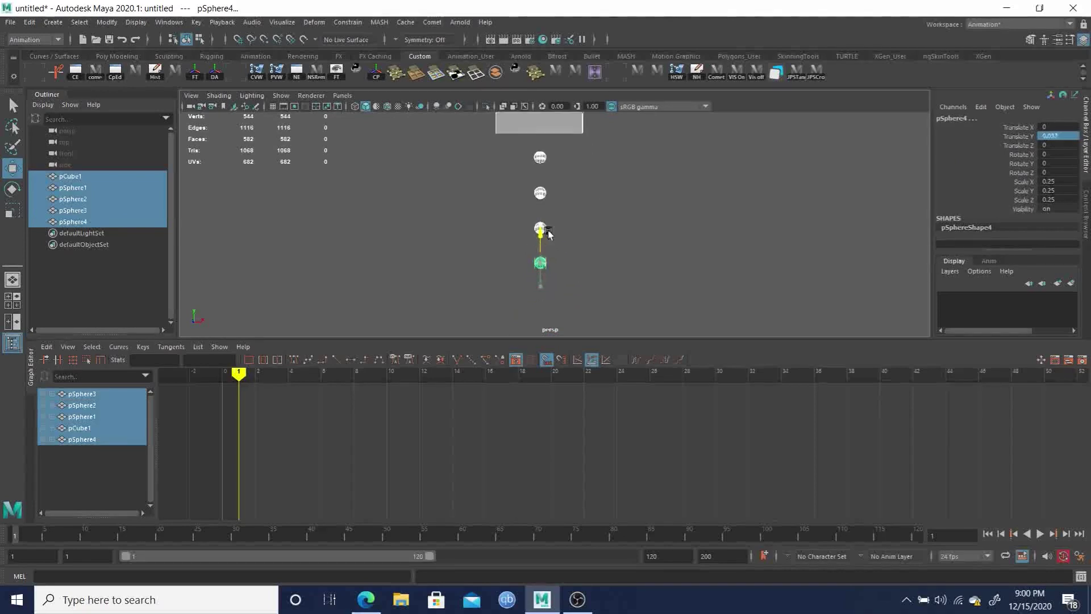
{"action": "scroll", "coordinate": [602, 187], "scroll_direction": "down", "scroll_amount": 3}
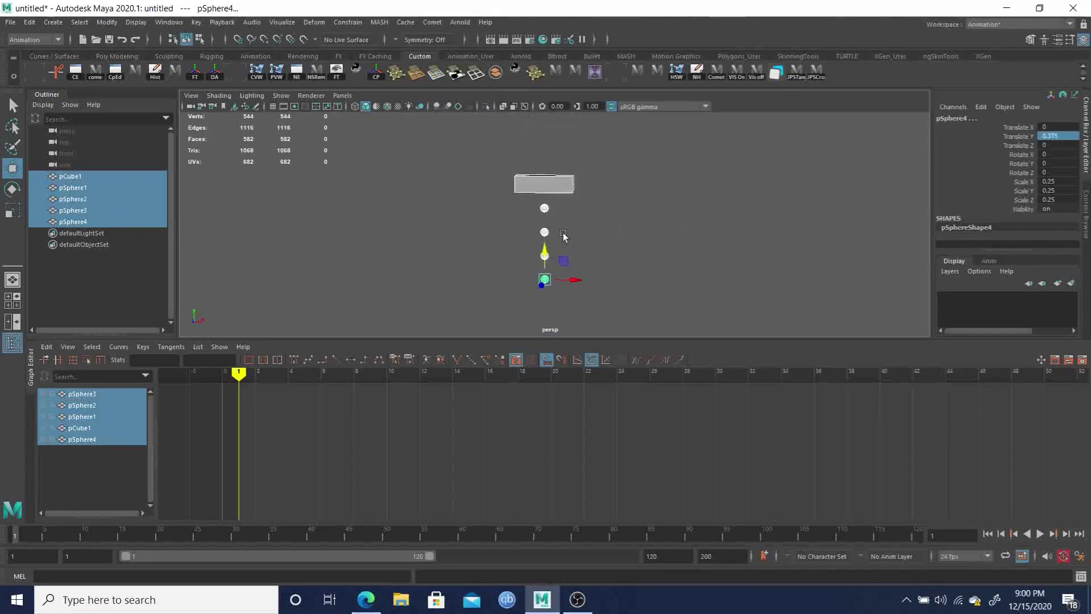
{"action": "left_click_drag", "start_coordinate": [545, 253], "coordinate": [546, 224]}
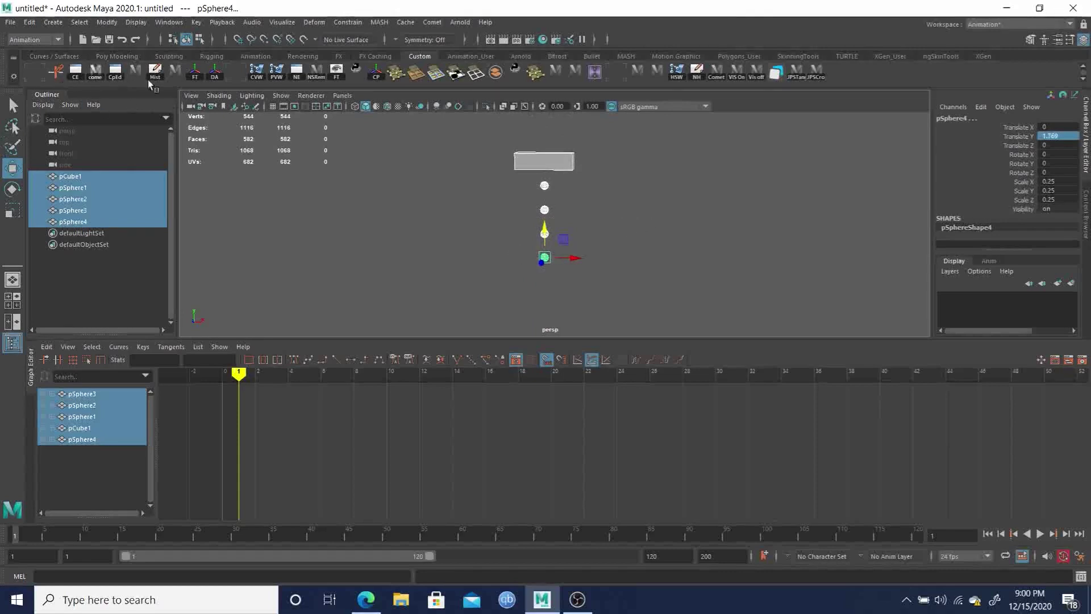
Step: Show the grid in the perspective view and deselect all objects
{"action": "left_click", "coordinate": [281, 95]}
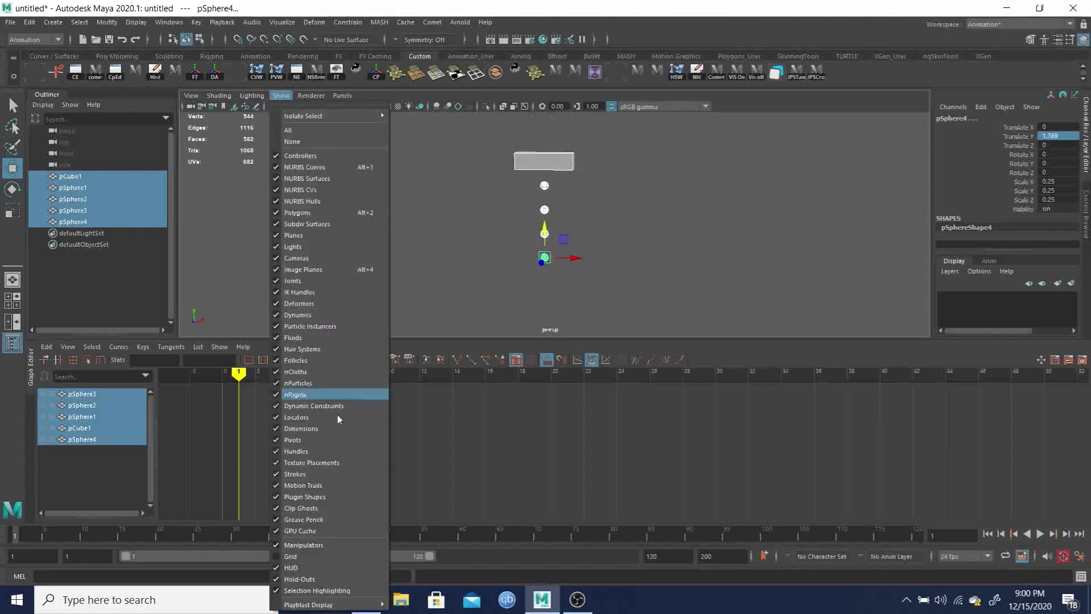
{"action": "left_click", "coordinate": [304, 557]}
{"action": "right_click_drag", "start_coordinate": [719, 259], "coordinate": [639, 202], "text": "alt"}
{"action": "mouse_move", "coordinate": [640, 202]}
{"action": "left_mouse_down", "text": "alt"}
{"action": "mouse_move", "coordinate": [634, 210]}
{"action": "mouse_move", "coordinate": [651, 205]}
{"action": "mouse_move", "coordinate": [606, 203]}
{"action": "mouse_move", "coordinate": [639, 204]}
{"action": "left_mouse_up", "text": "alt"}
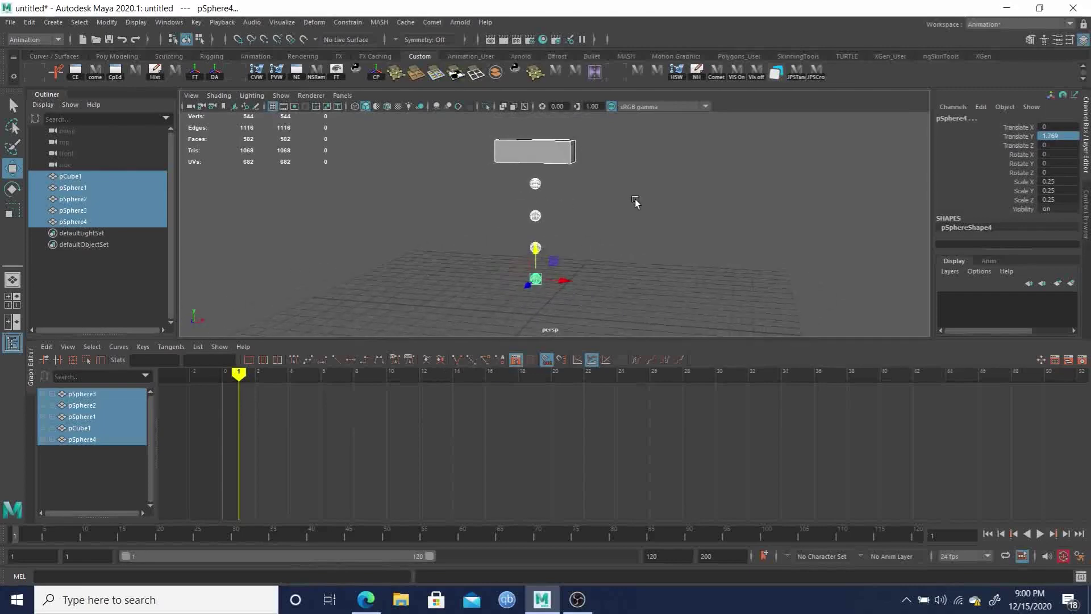
{"action": "key", "text": "q"}
{"action": "left_click", "coordinate": [631, 204]}
{"action": "left_click_drag", "start_coordinate": [450, 244], "coordinate": [534, 188], "text": "alt"}
Step: Rename pSphere1 as Ball01
{"action": "left_click", "coordinate": [61, 210]}
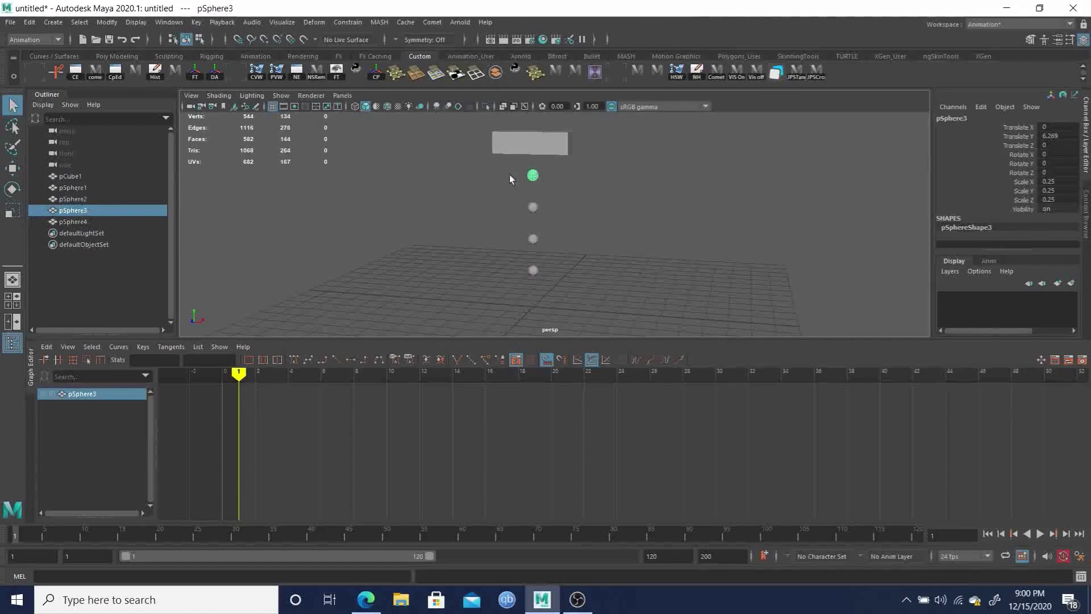
{"action": "double_click", "coordinate": [79, 187]}
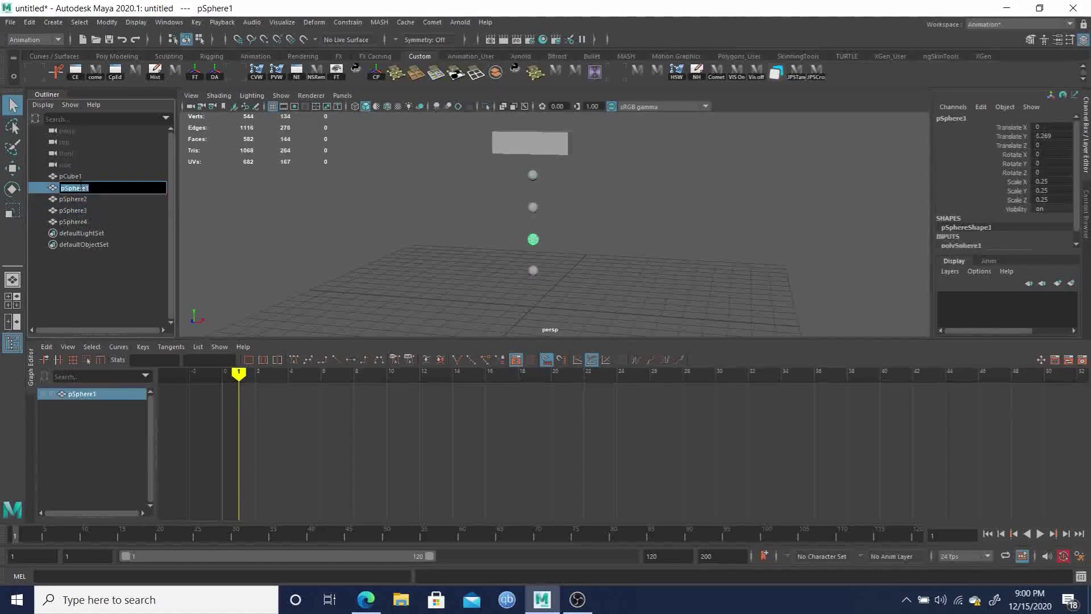
{"action": "type", "text": "Ball01"}
{"action": "key", "text": "Return"}
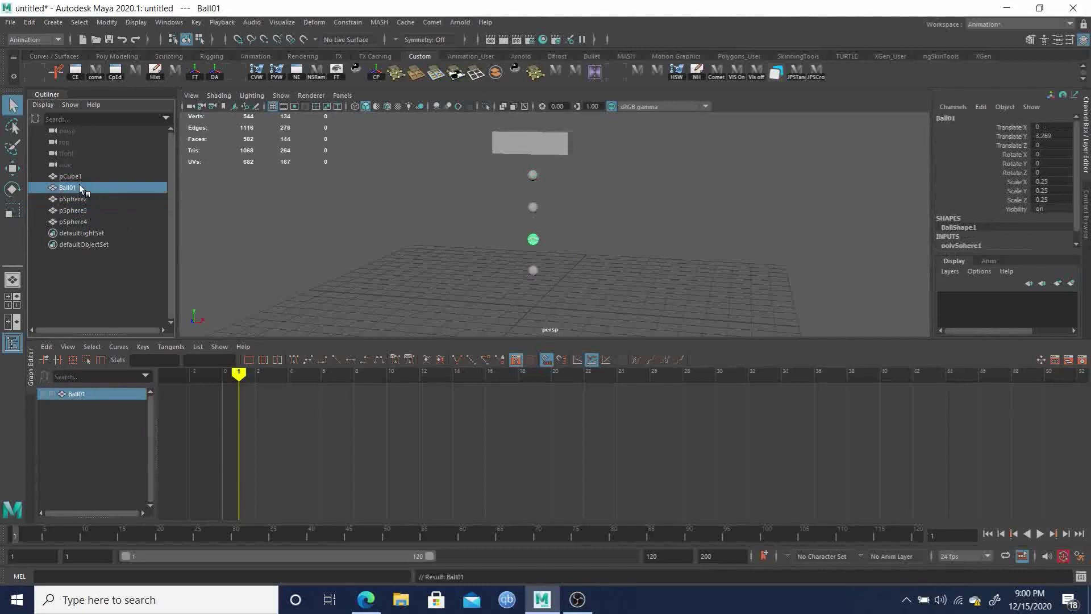
Step: Rename pSphere2 as Ball02
{"action": "left_click", "coordinate": [71, 200]}
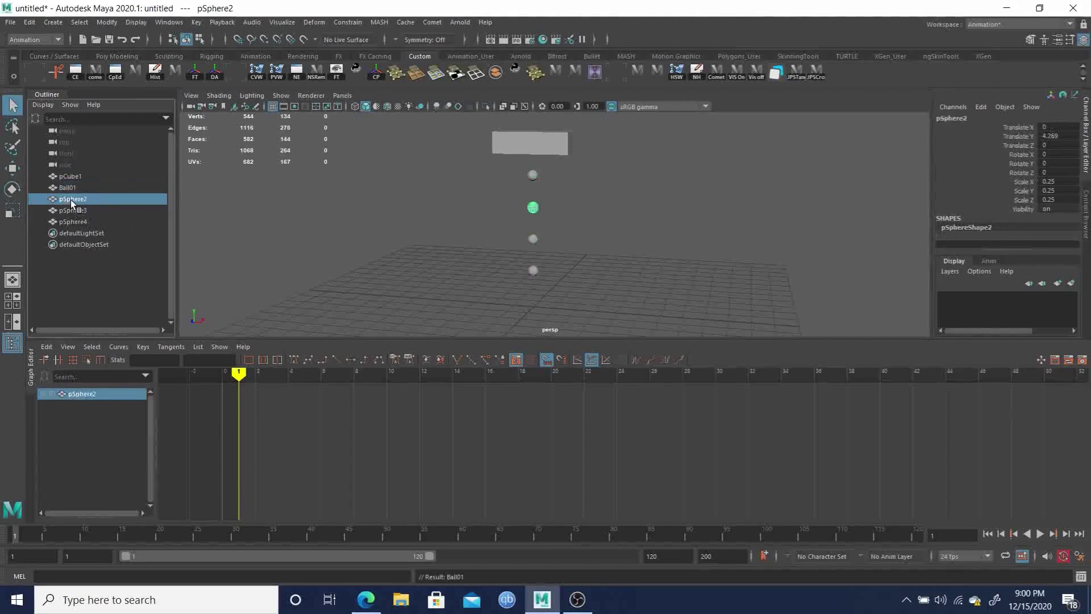
{"action": "double_click", "coordinate": [71, 200]}
{"action": "type", "text": "Ball"}
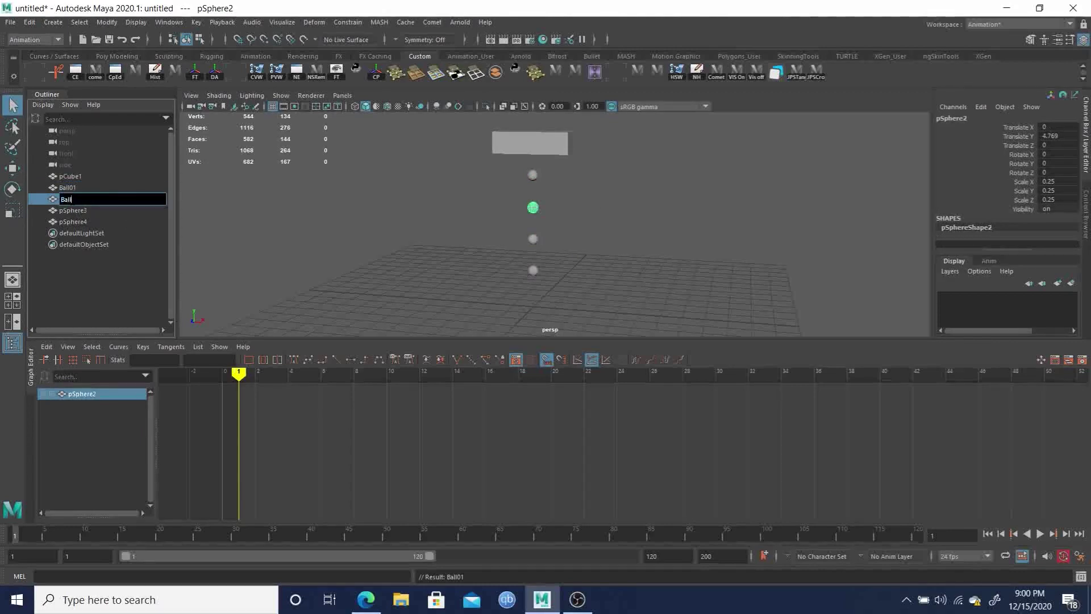
{"action": "type", "text": "02"}
{"action": "key", "text": "Return"}
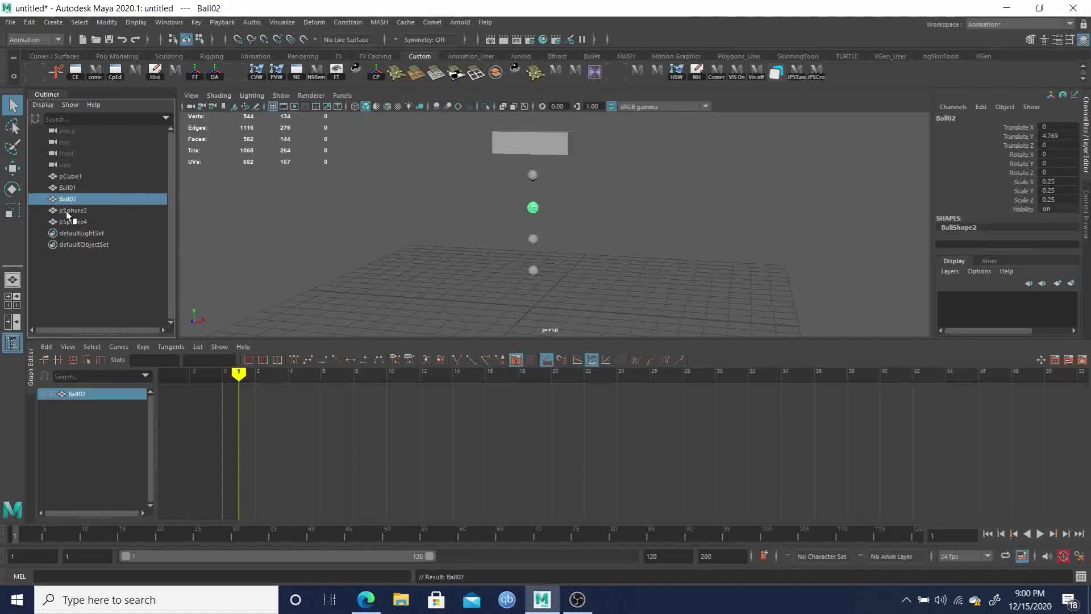
Step: Rename pSphere3 as Ball03
{"action": "left_click", "coordinate": [67, 211]}
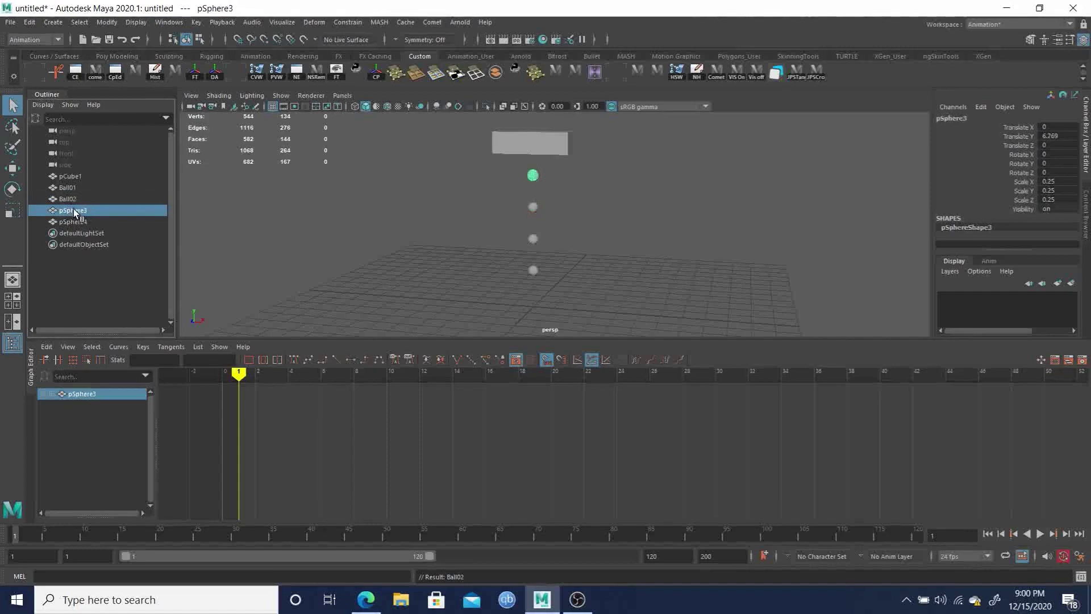
{"action": "double_click", "coordinate": [67, 211]}
{"action": "type", "text": "Ball0"}
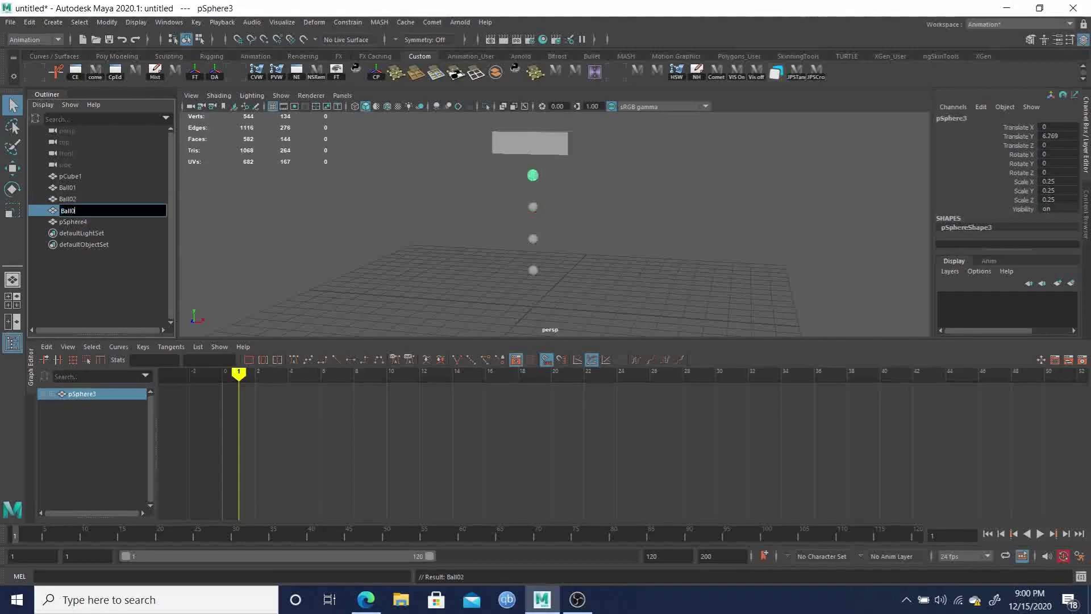
{"action": "type", "text": "3"}
{"action": "key", "text": "Return"}
{"action": "mouse_move", "coordinate": [516, 200]}
{"action": "left_mouse_down"}
{"action": "mouse_move", "coordinate": [554, 209]}
{"action": "mouse_move", "coordinate": [580, 255]}
{"action": "left_mouse_up"}
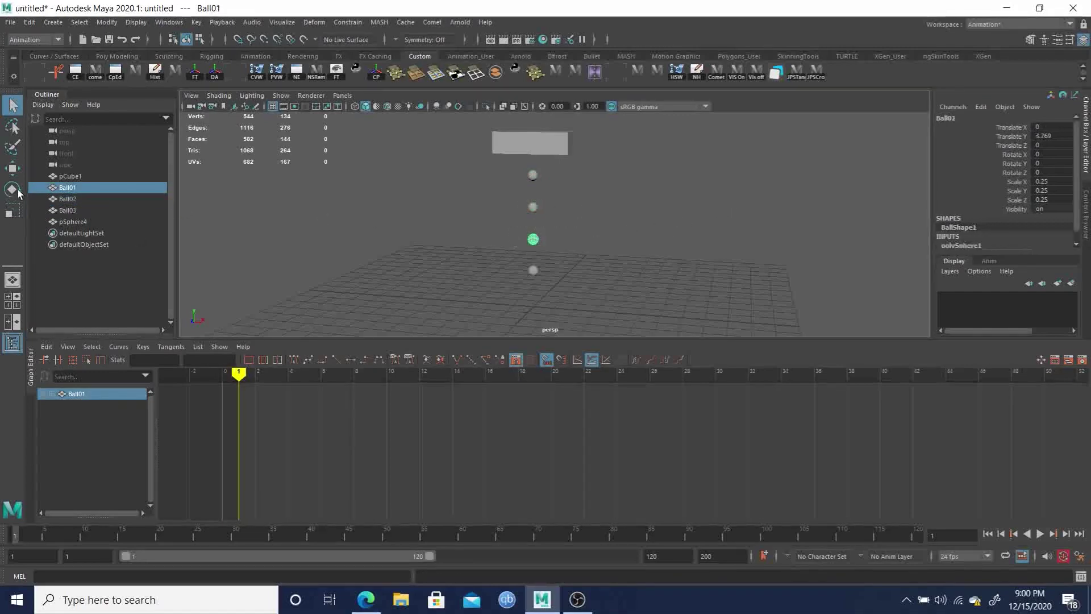
{"action": "double_click", "coordinate": [66, 188]}
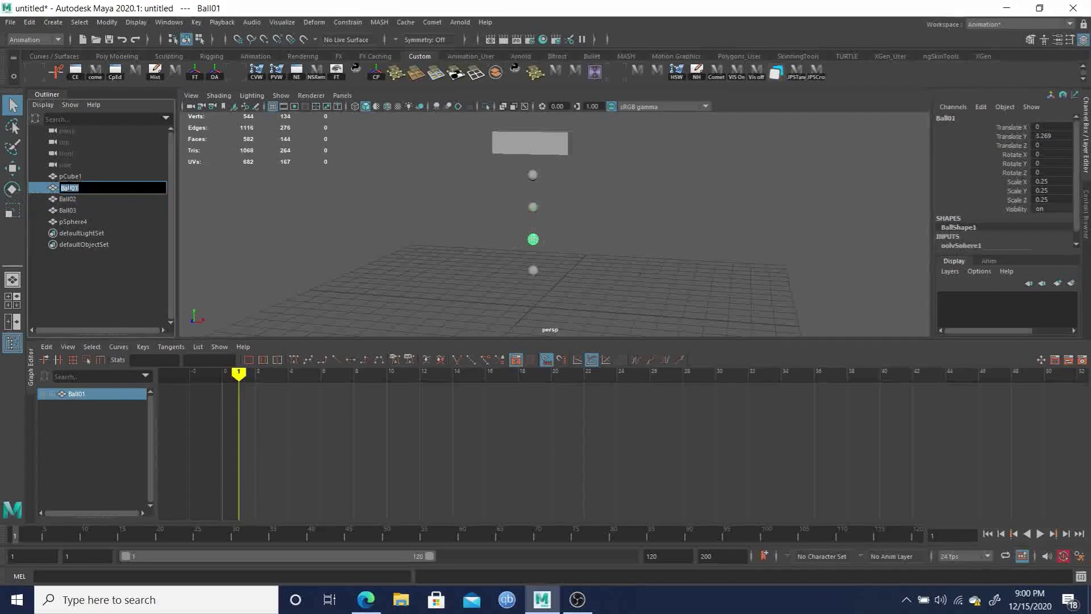
{"action": "key", "text": "BackSpace"}
{"action": "key", "text": "Return"}
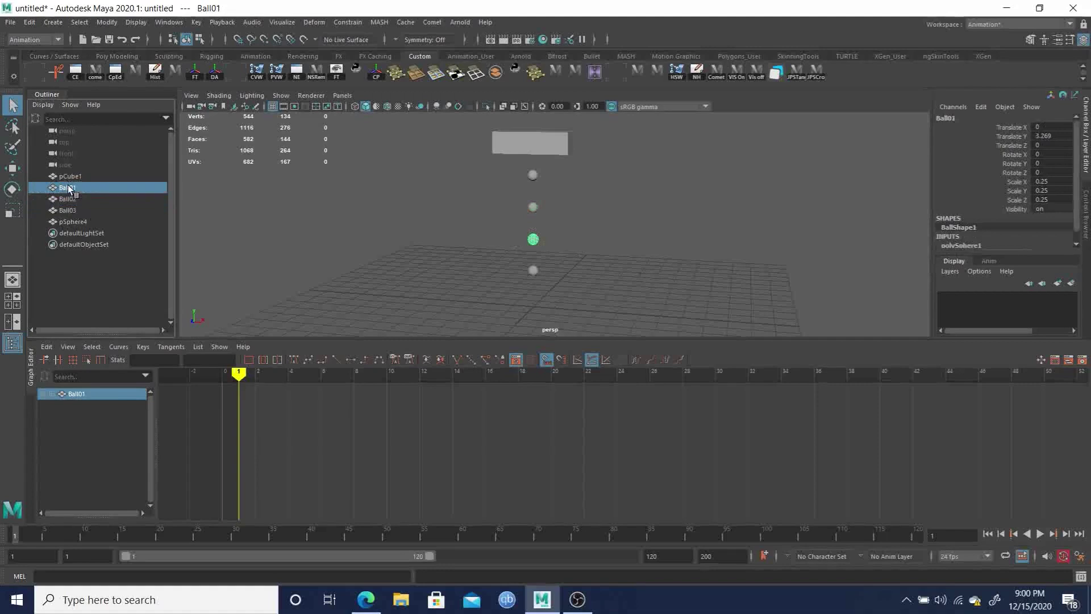
{"action": "left_click", "coordinate": [532, 174]}
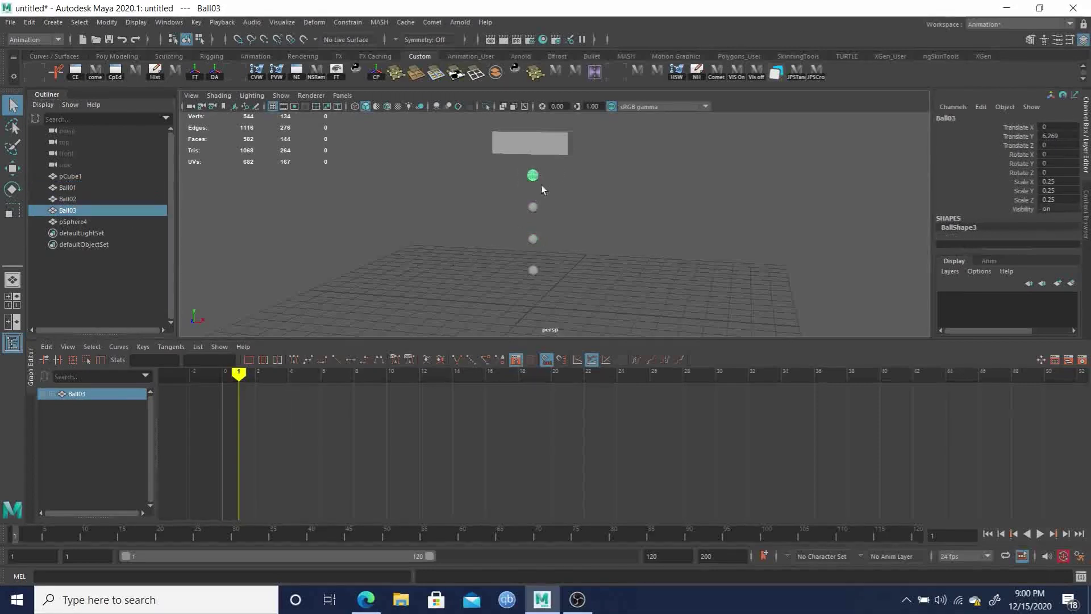
Step: Rename Ball01, the third sphere from the top of the row, as BallC
{"action": "left_click", "coordinate": [68, 188]}
{"action": "double_click", "coordinate": [68, 188]}
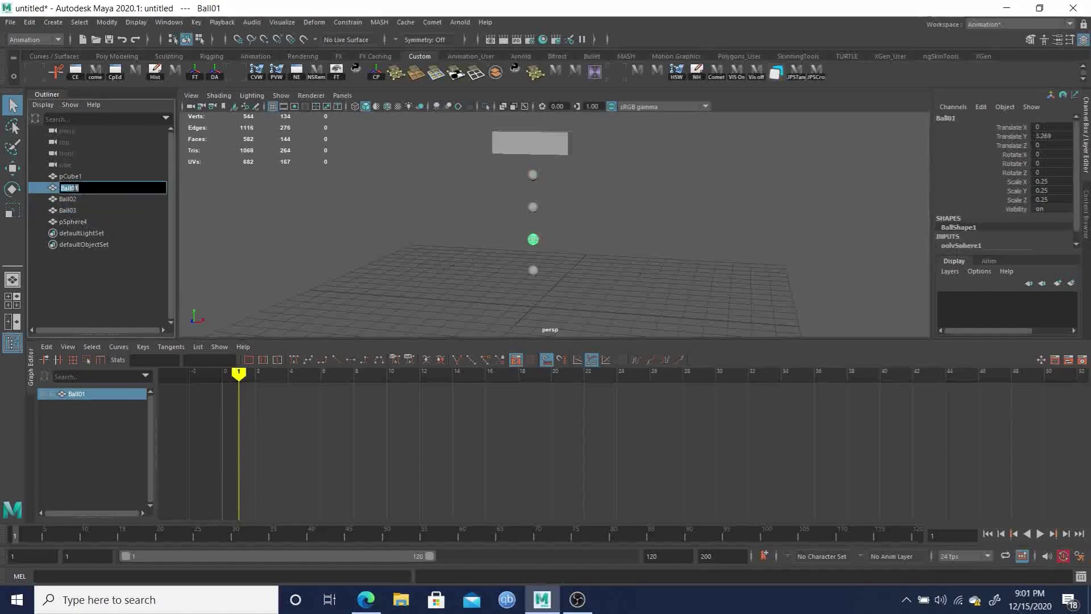
{"action": "left_click", "coordinate": [78, 188]}
{"action": "type", "text": "C"}
{"action": "key", "text": "Return"}
Step: Rename Ball02, the second sphere from the top of the row, as BallB
{"action": "left_click", "coordinate": [70, 199]}
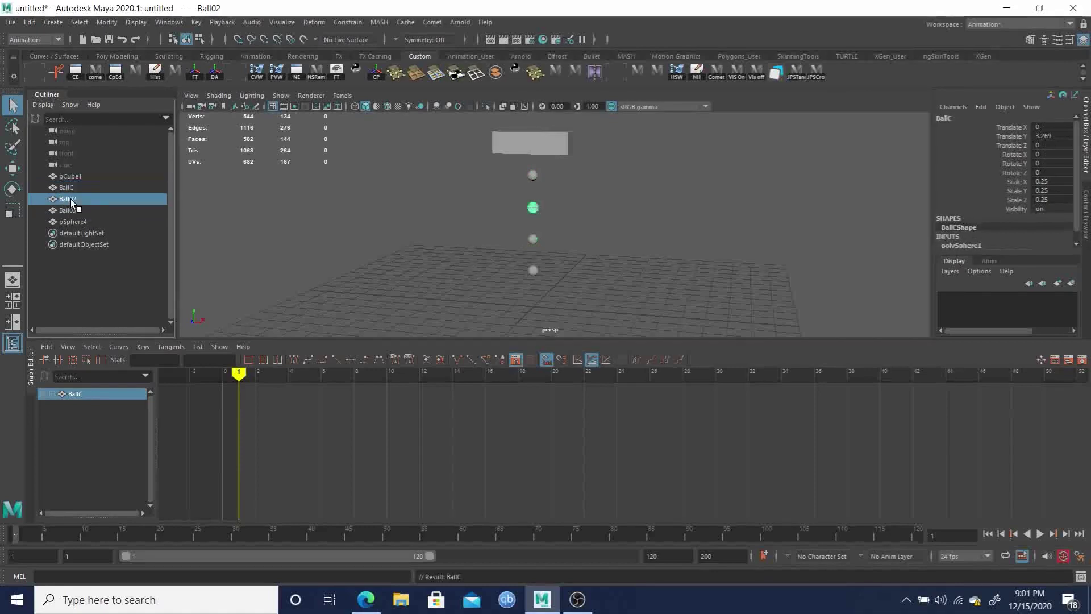
{"action": "double_click", "coordinate": [76, 196]}
{"action": "type", "text": "BallB"}
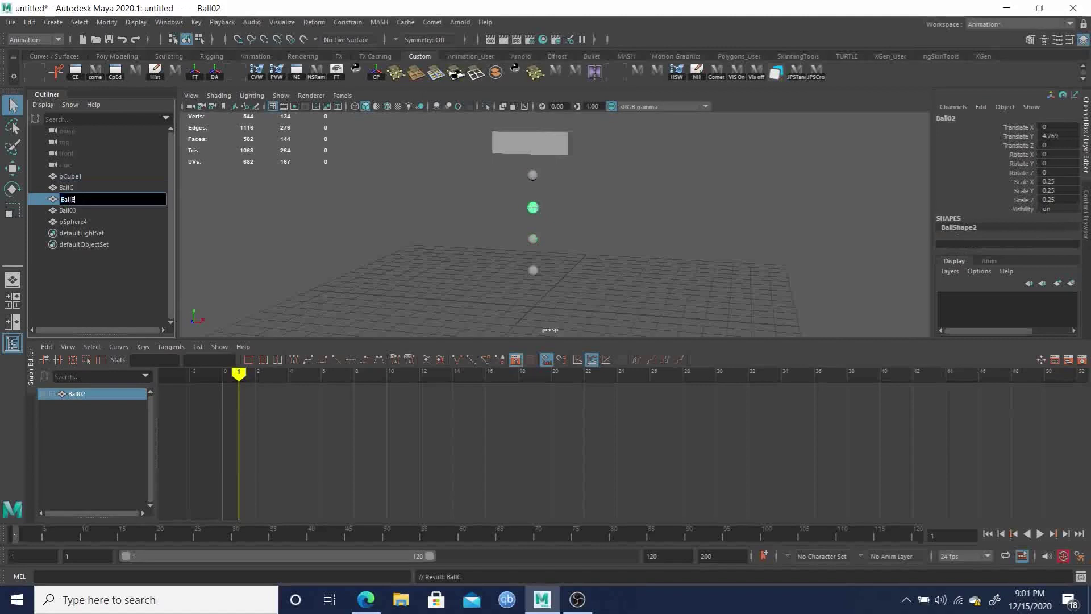
{"action": "key", "text": "Return"}
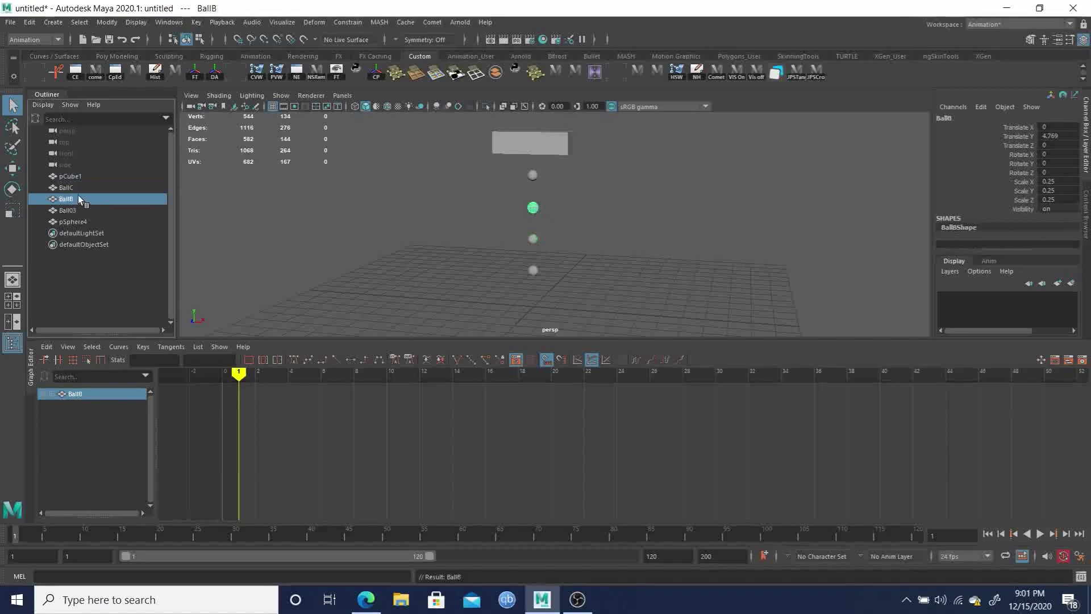
Step: Rename Ball03, the topmost sphere of the row, as BallA
{"action": "double_click", "coordinate": [68, 211]}
{"action": "type", "text": "BallA"}
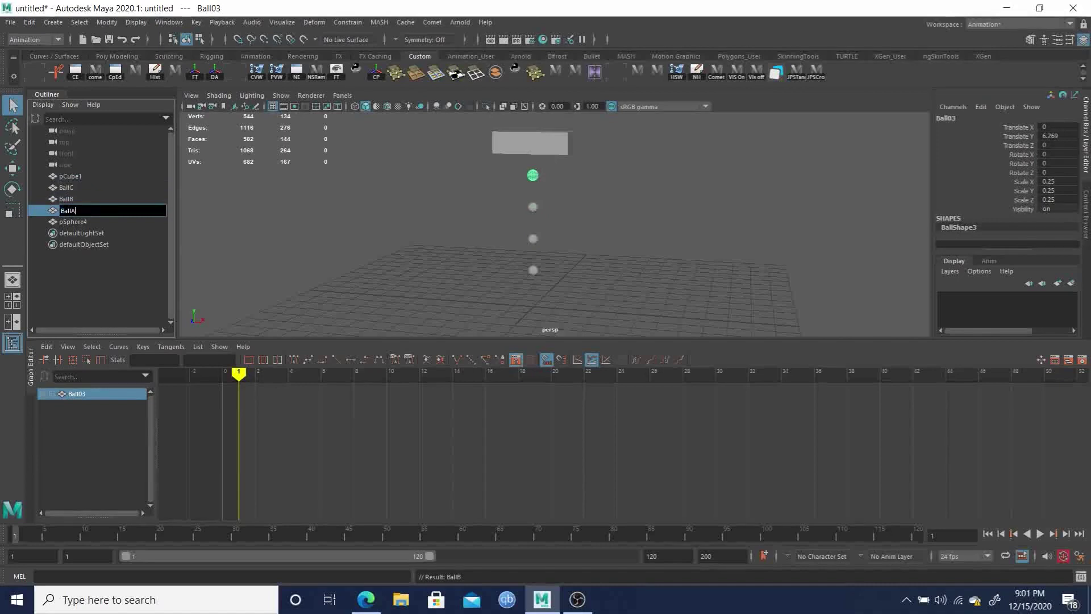
{"action": "key", "text": "Return"}
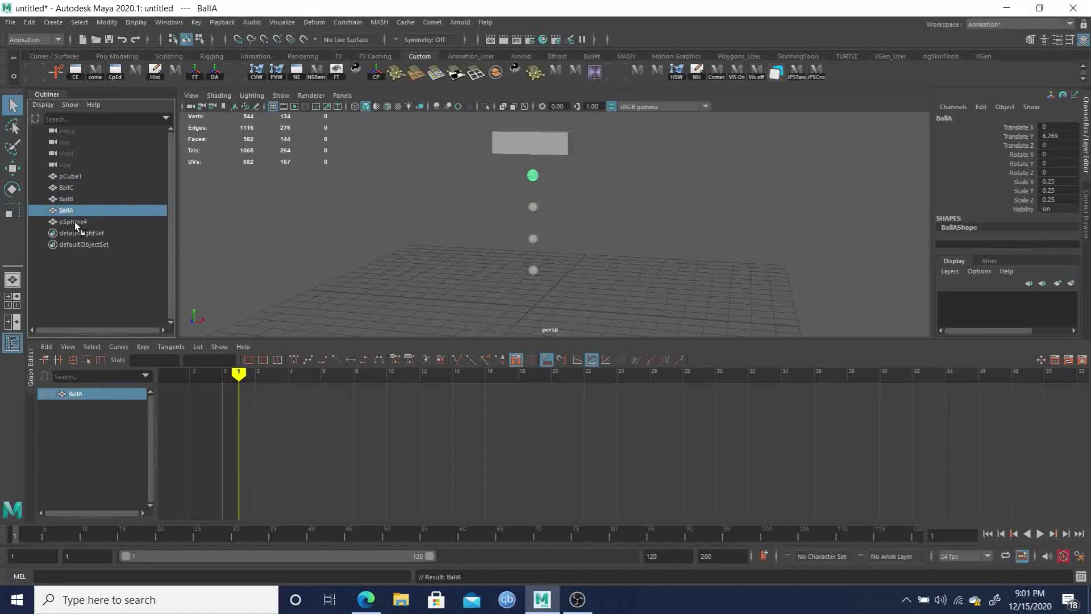
Step: Rename pSphere4, the lowest sphere of the row, as BallD
{"action": "double_click", "coordinate": [74, 222]}
{"action": "type", "text": "Ba"}
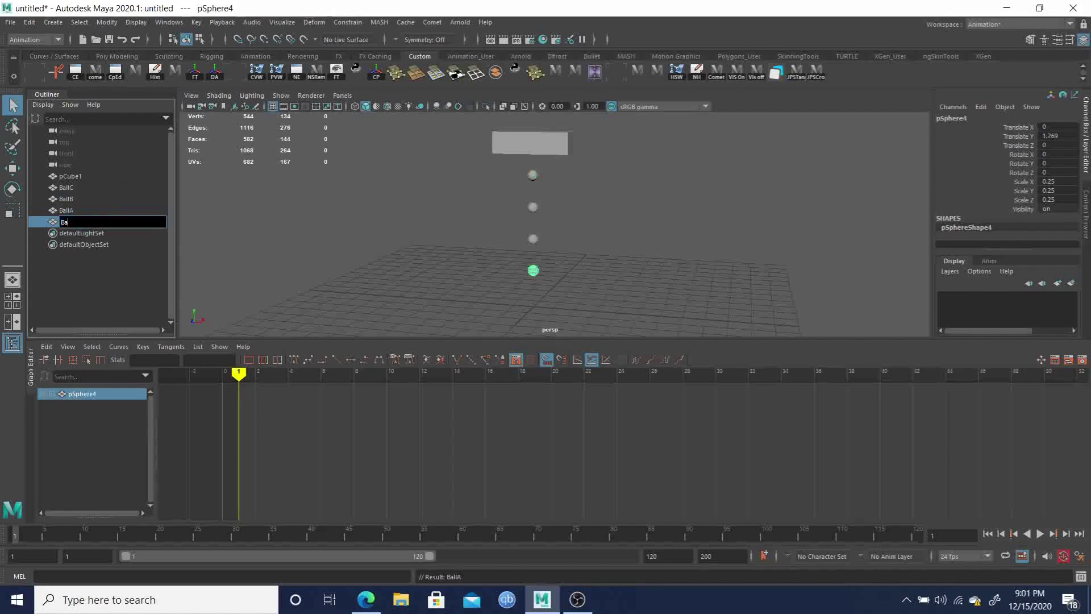
{"action": "type", "text": "llD"}
{"action": "key", "text": "Return"}
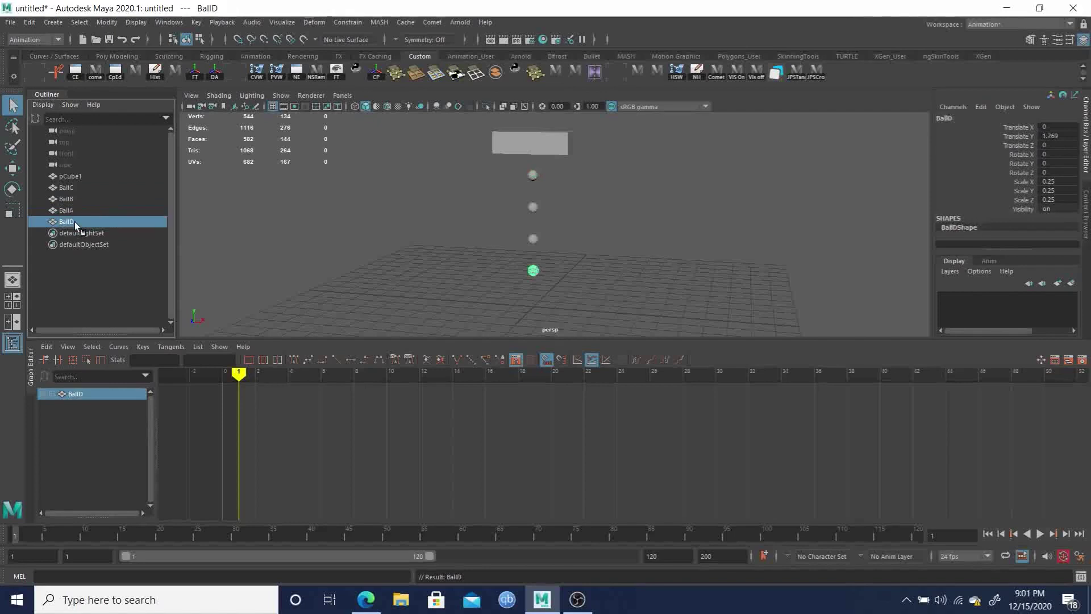
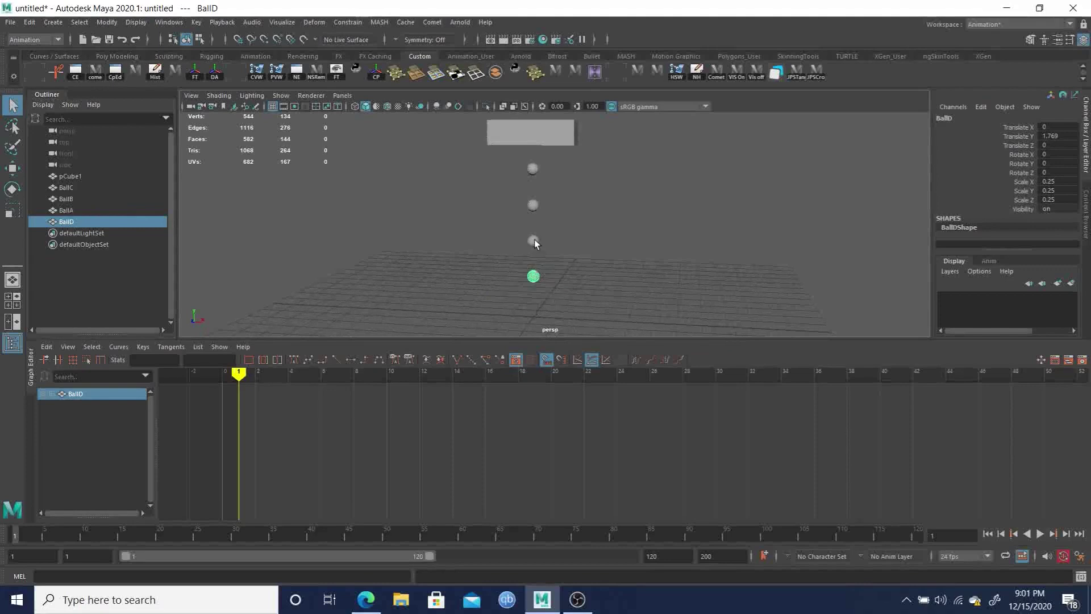
Step: Parent BallD under BallC, and parent BallC under BallB
{"action": "left_click", "coordinate": [534, 241], "text": "shift"}
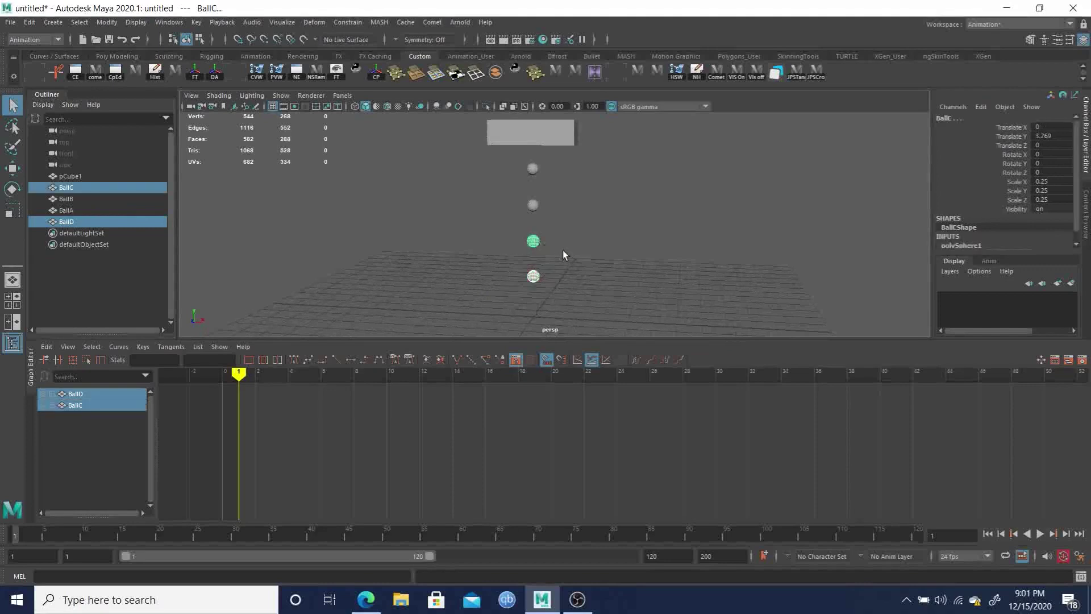
{"action": "key", "text": "p"}
{"action": "left_click", "coordinate": [533, 241]}
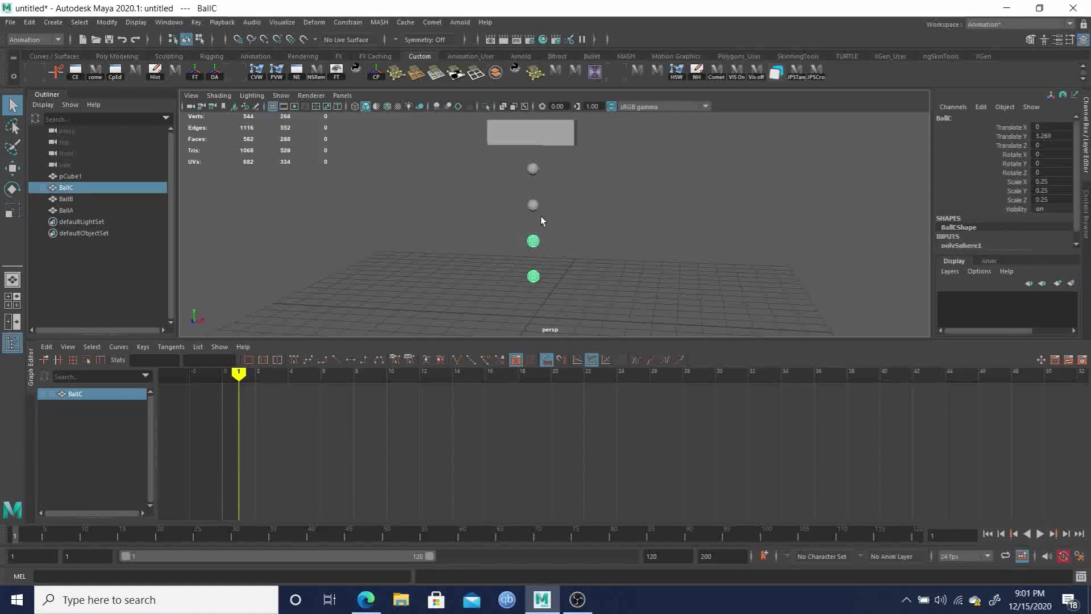
{"action": "left_click", "coordinate": [534, 206], "text": "shift"}
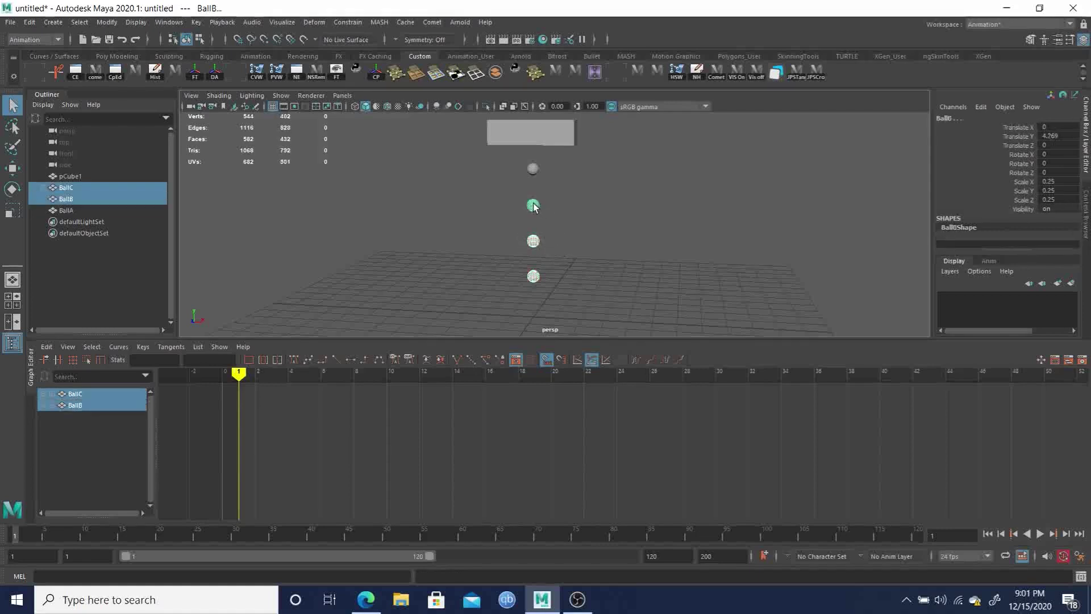
{"action": "key", "text": "p"}
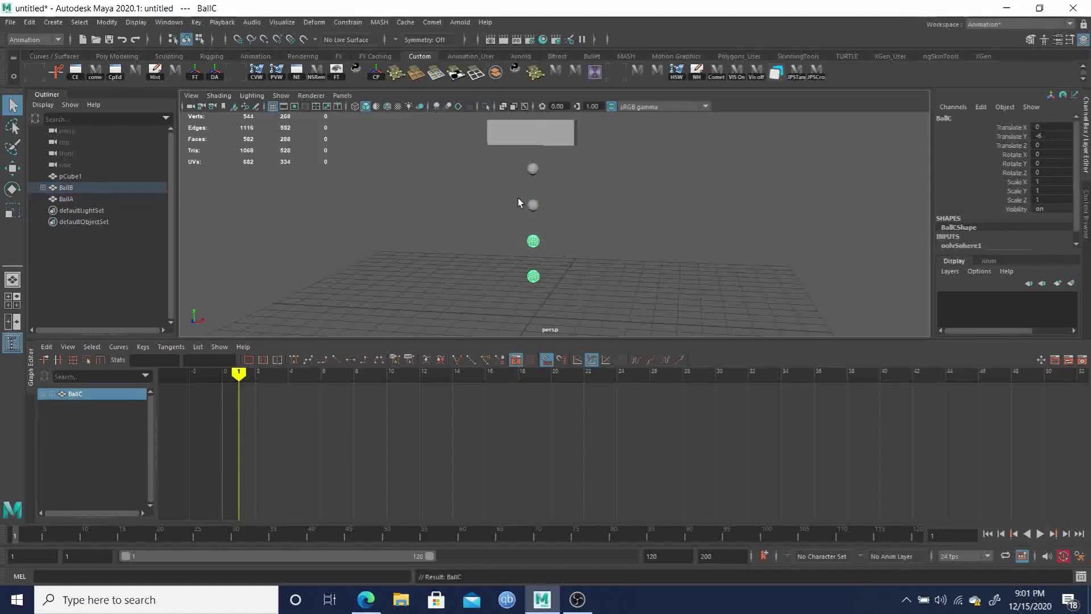
Step: Parent BallB under BallA and BallA under the cube pCube1, and expand the resulting hierarchy
{"action": "left_click", "coordinate": [539, 211]}
{"action": "left_click_drag", "start_coordinate": [520, 161], "coordinate": [547, 182], "text": "shift"}
{"action": "key", "text": "p"}
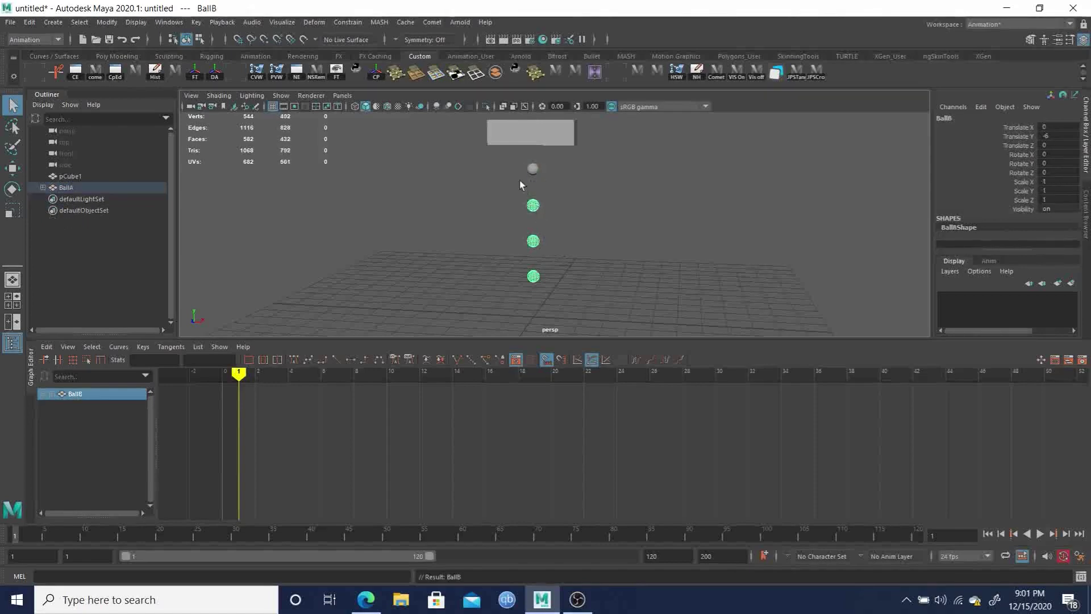
{"action": "left_click", "coordinate": [533, 170]}
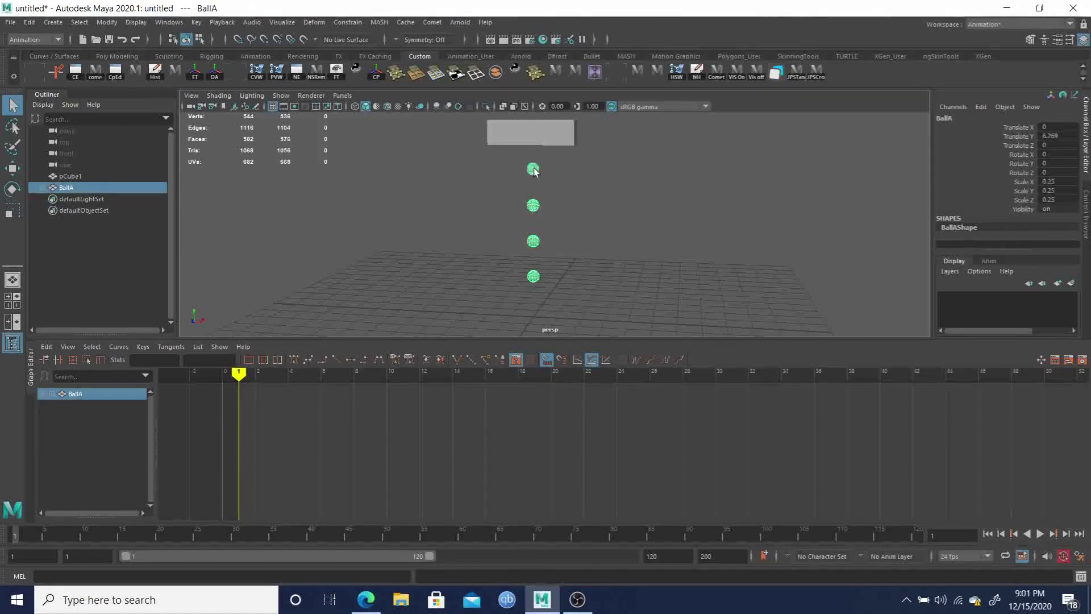
{"action": "left_click", "coordinate": [532, 136], "text": "shift"}
{"action": "key", "text": "p"}
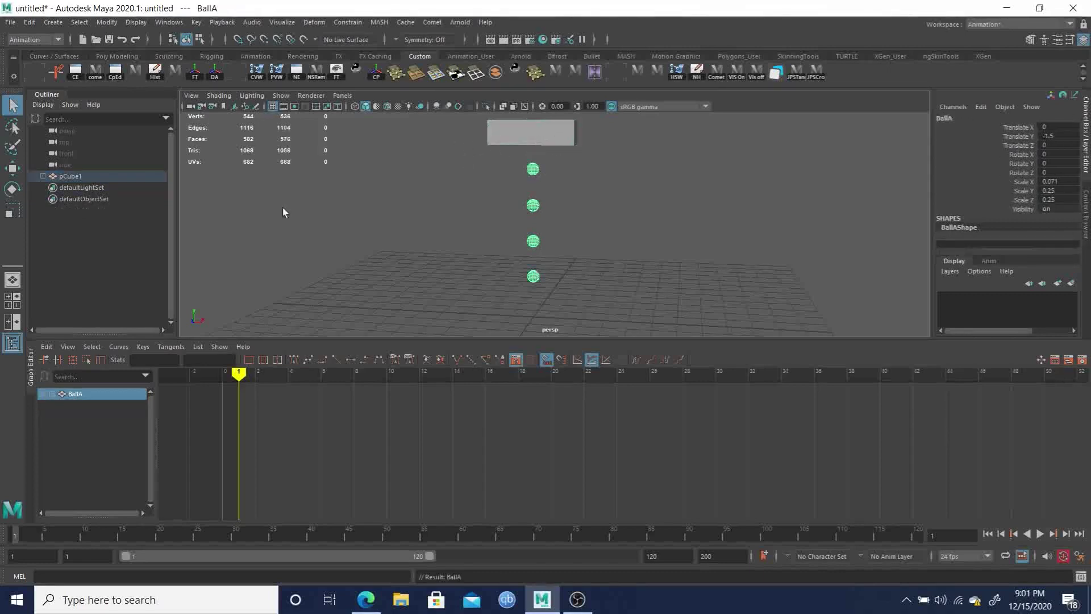
{"action": "left_click", "coordinate": [42, 176]}
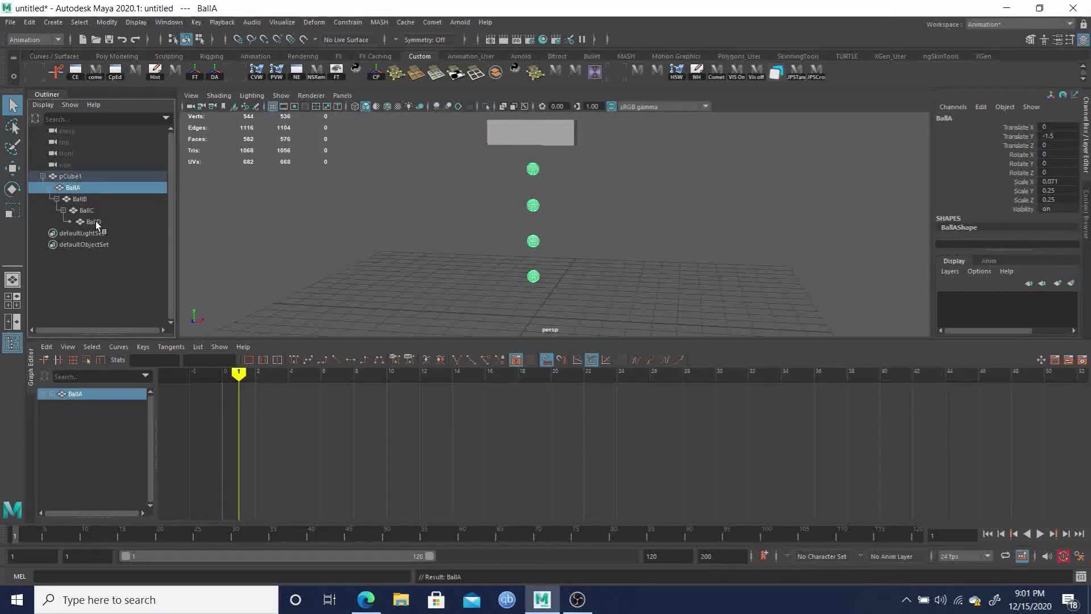
Step: Try moving the cube along X to test the parented balls, and undo the move
{"action": "left_click", "coordinate": [550, 134]}
{"action": "key", "text": "w"}
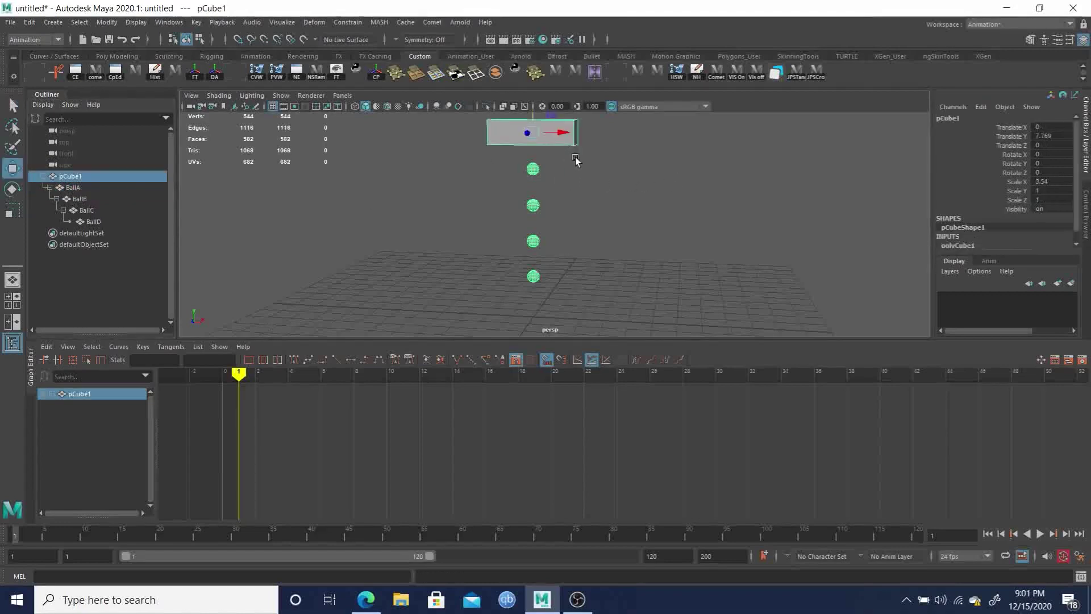
{"action": "left_click_drag", "start_coordinate": [571, 134], "coordinate": [426, 136]}
{"action": "key", "text": "ctrl+z"}
{"action": "key", "text": "ctrl+z"}
{"action": "key", "text": "ctrl+z"}
{"action": "key", "text": "ctrl+z"}
{"action": "key", "text": "ctrl+z"}
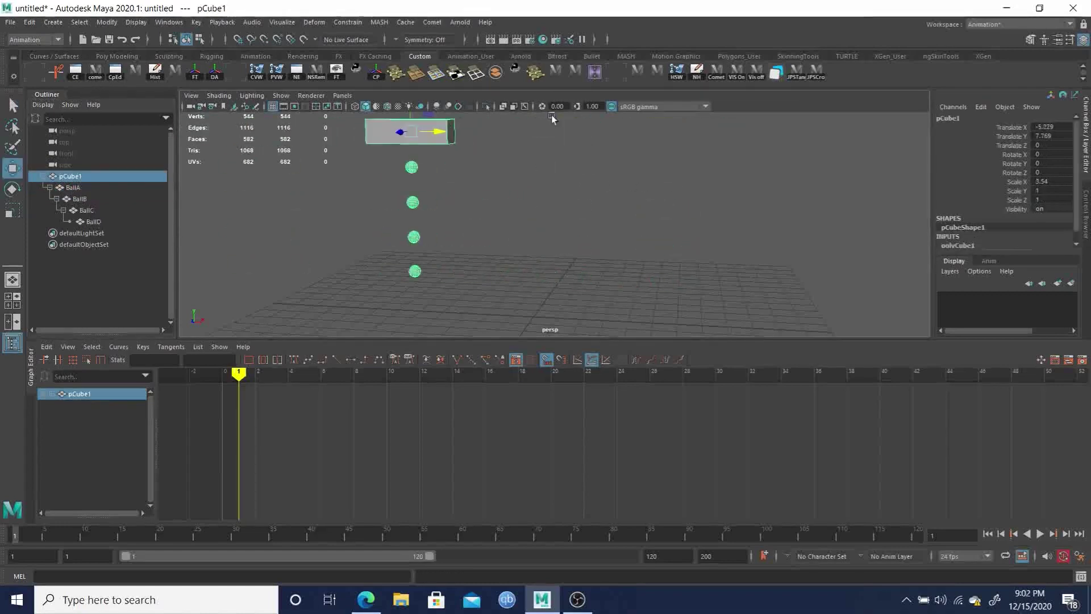
Step: Try rotating BallA about Z in both directions to test the chain, and undo each rotation
{"action": "left_click", "coordinate": [73, 188]}
{"action": "key", "text": "e"}
{"action": "mouse_move", "coordinate": [547, 149]}
{"action": "left_mouse_down"}
{"action": "mouse_move", "coordinate": [550, 165]}
{"action": "mouse_move", "coordinate": [546, 141]}
{"action": "mouse_move", "coordinate": [561, 155]}
{"action": "left_mouse_up"}
{"action": "key", "text": "ctrl+z"}
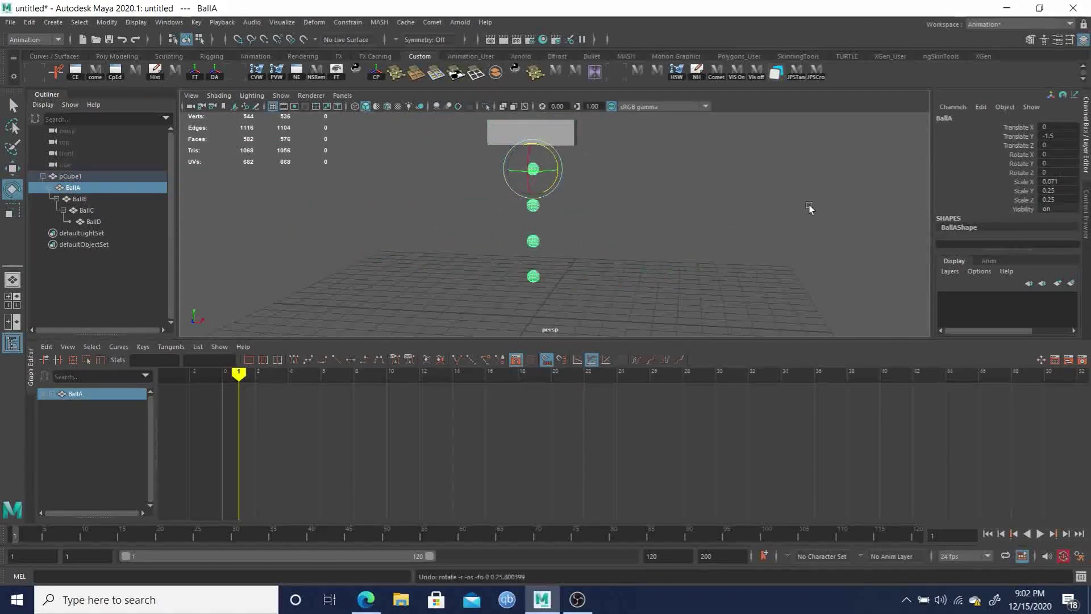
{"action": "left_click_drag", "start_coordinate": [555, 161], "coordinate": [558, 173]}
{"action": "key", "text": "ctrl+z"}
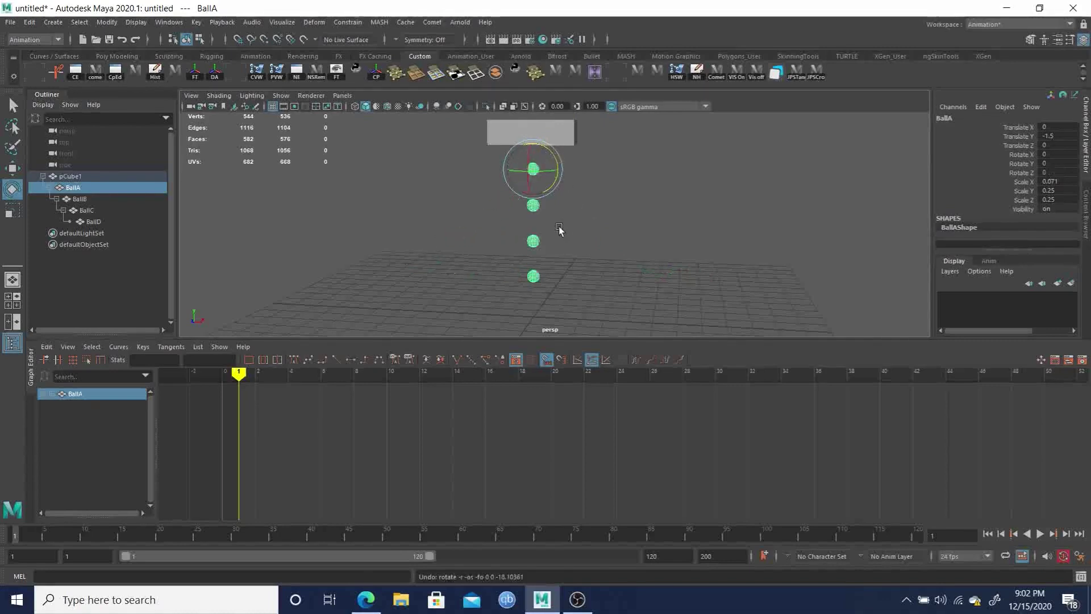
{"action": "key", "text": "q"}
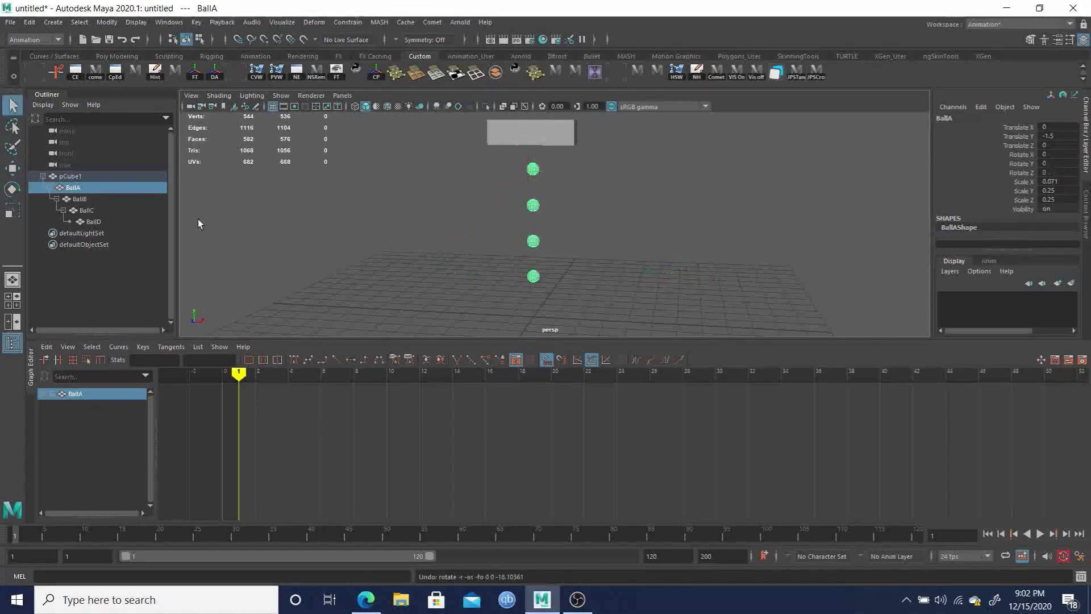
Step: Select the whole hierarchy from pCube1 to BallD and freeze its transformations
{"action": "left_click", "coordinate": [77, 199]}
{"action": "left_click_drag", "start_coordinate": [60, 179], "coordinate": [85, 222]}
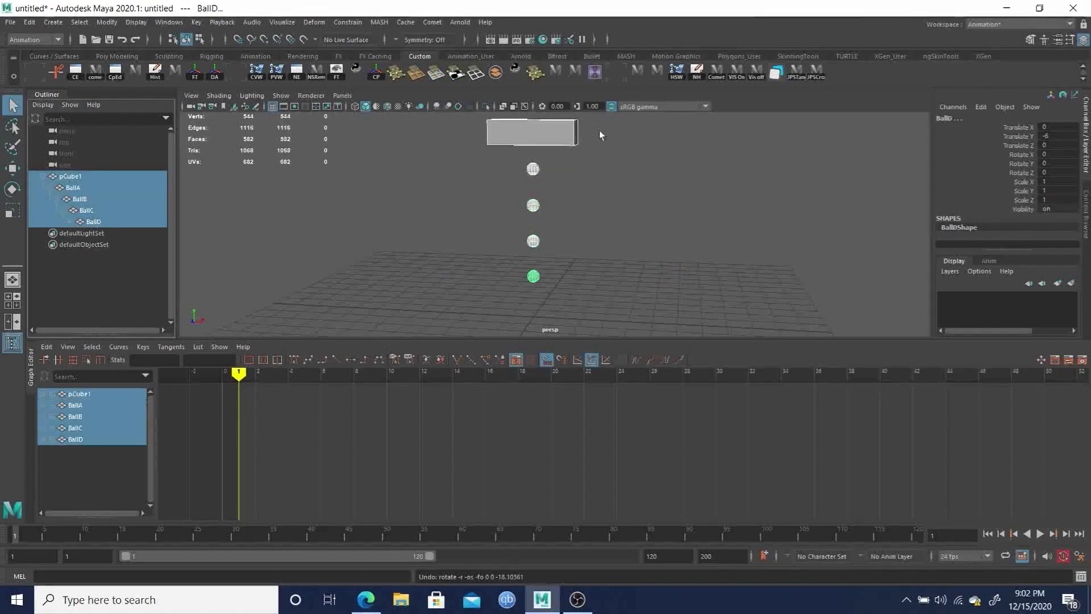
{"action": "left_click", "coordinate": [108, 22]}
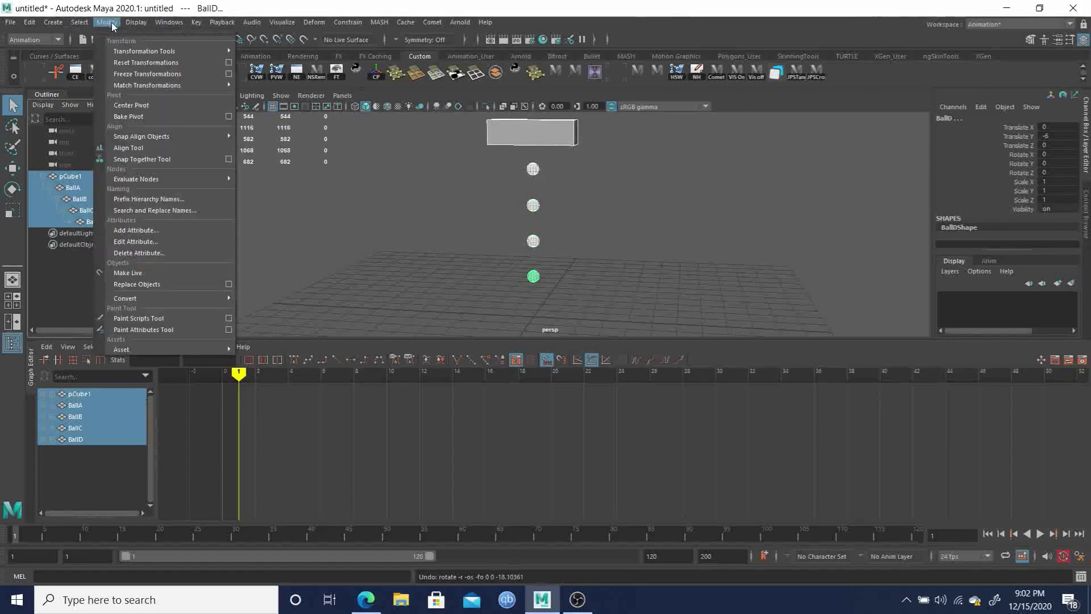
{"action": "left_click", "coordinate": [140, 73]}
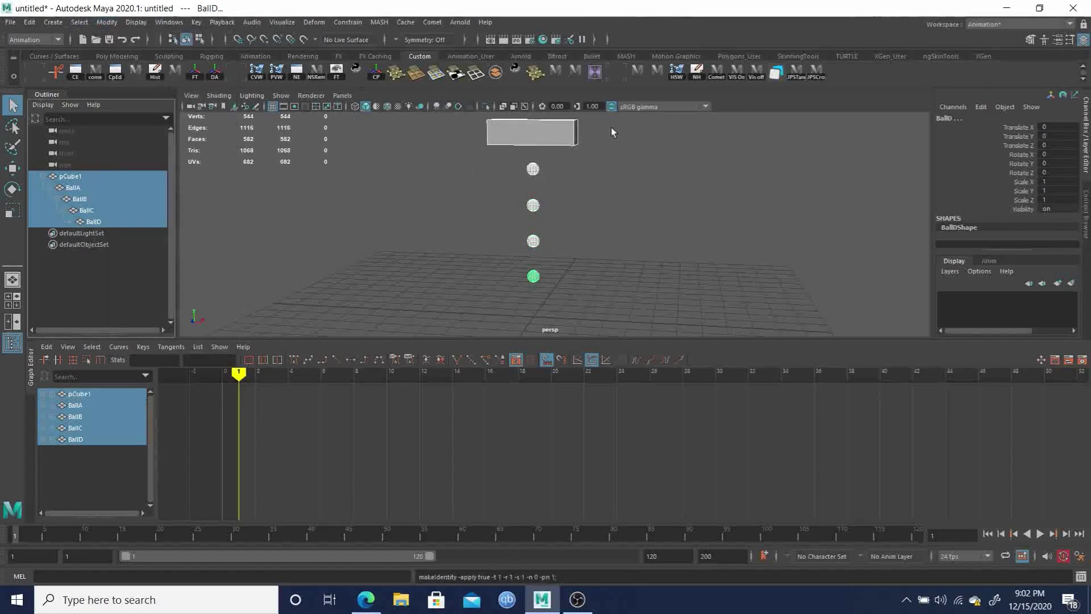
Step: Try moving the cube and rotating the balls below it with the frozen transforms, and undo the test changes
{"action": "left_click", "coordinate": [532, 139]}
{"action": "key", "text": "w"}
{"action": "left_click_drag", "start_coordinate": [566, 134], "coordinate": [577, 170]}
{"action": "key", "text": "q"}
{"action": "left_click_drag", "start_coordinate": [497, 167], "coordinate": [574, 250]}
{"action": "key", "text": "e"}
{"action": "key", "text": "ctrl+z"}
{"action": "key", "text": "Down"}
{"action": "key", "text": "ctrl+z"}
{"action": "key", "text": "q"}
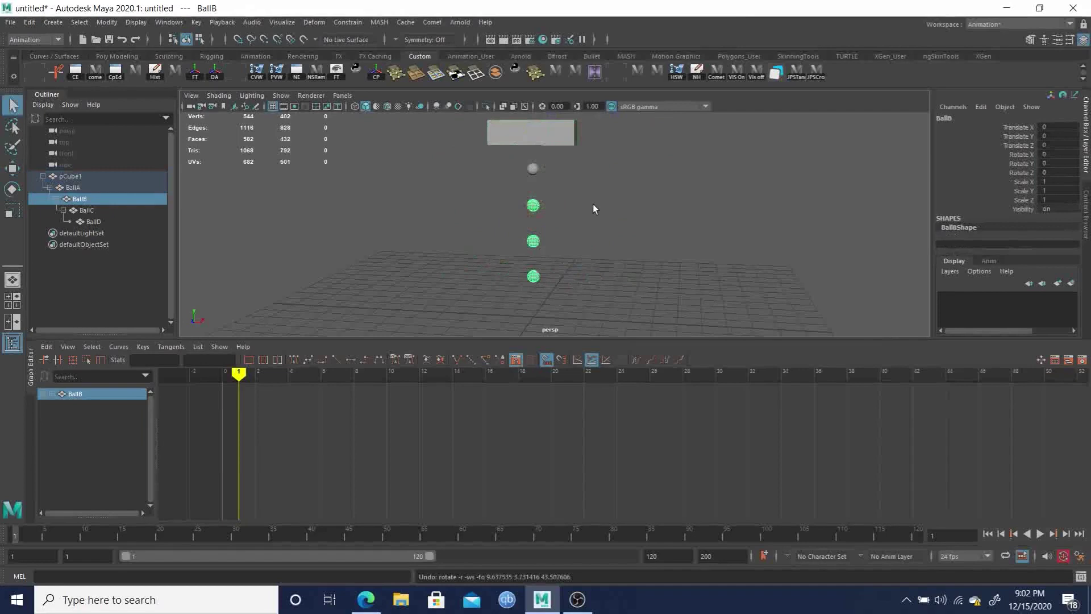
Step: Try sliding the cube sideways above the grid, and undo the test moves
{"action": "left_click_drag", "start_coordinate": [562, 189], "coordinate": [483, 150], "text": "alt"}
{"action": "left_click", "coordinate": [512, 149]}
{"action": "key", "text": "w"}
{"action": "key", "text": "ctrl+z"}
{"action": "key", "text": "ctrl+z"}
{"action": "key", "text": "ctrl+z"}
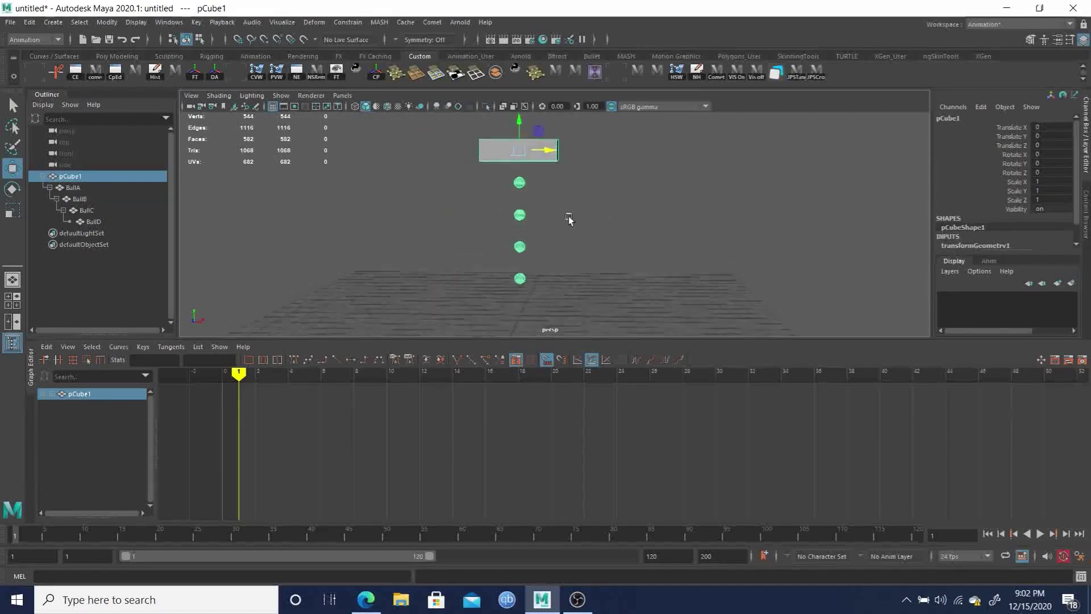
{"action": "key", "text": "ctrl+z"}
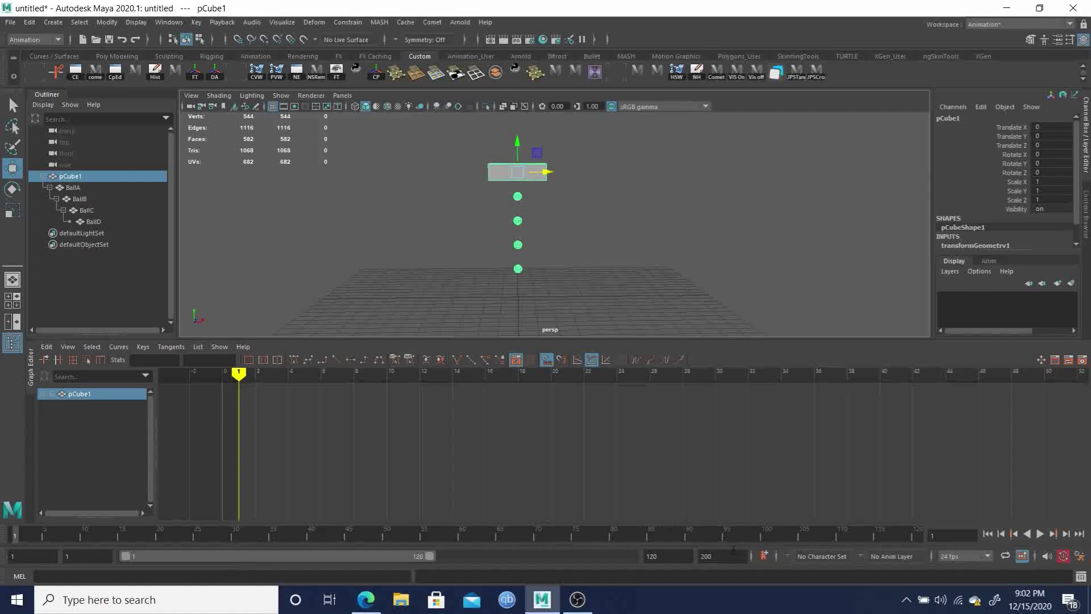
Step: Set the end of the playback range and the end of the animation to frame 30
{"action": "left_click", "coordinate": [659, 556]}
{"action": "left_click", "coordinate": [722, 556]}
{"action": "left_click", "coordinate": [659, 562]}
{"action": "key", "text": "Return"}
{"action": "left_click", "coordinate": [725, 560]}
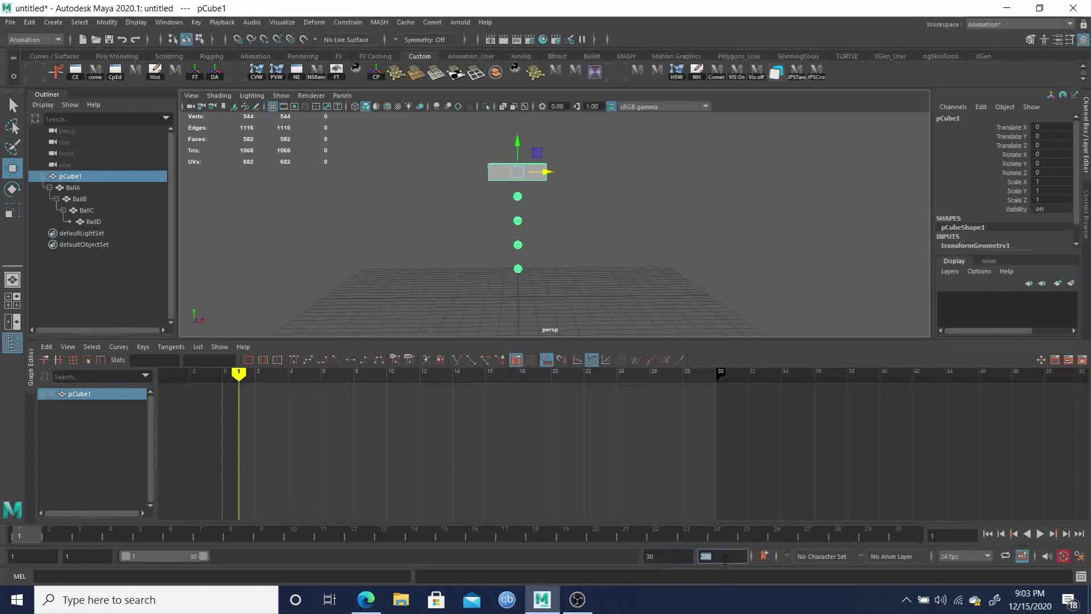
{"action": "key", "text": "Return"}
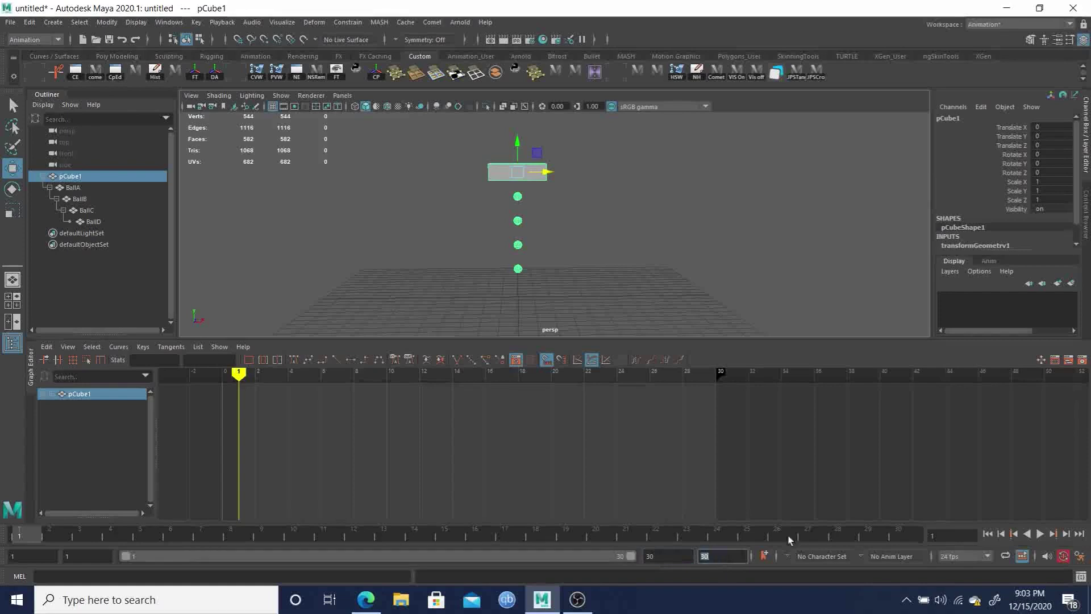
Step: Set the frame rate to 30 fps and end both the playback range and the animation at frame 30
{"action": "left_click", "coordinate": [989, 557]}
{"action": "left_click", "coordinate": [968, 544]}
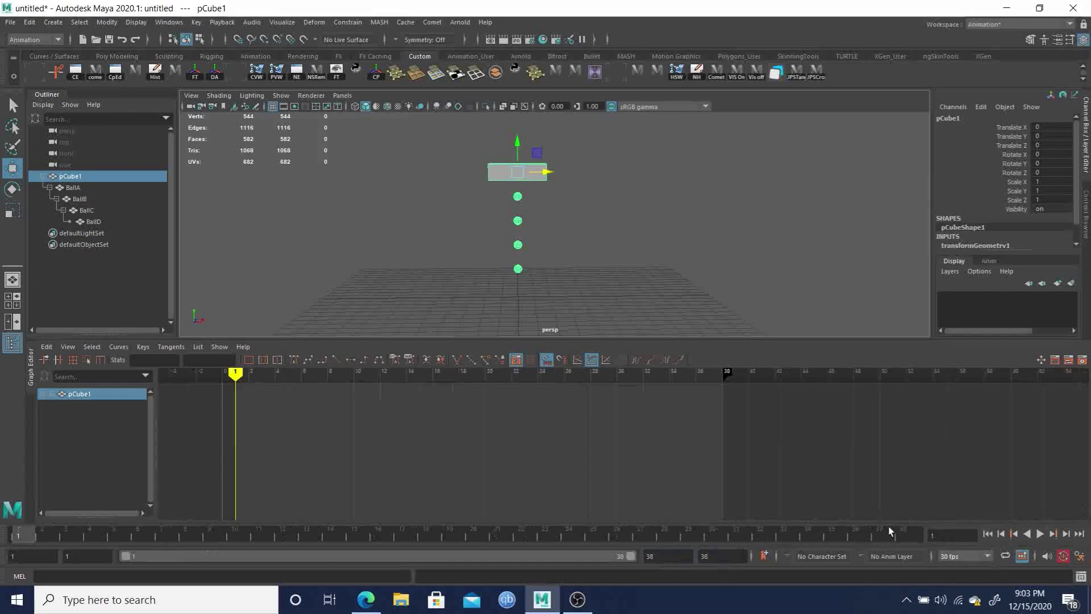
{"action": "double_click", "coordinate": [669, 557]}
{"action": "type", "text": "30"}
{"action": "key", "text": "Return"}
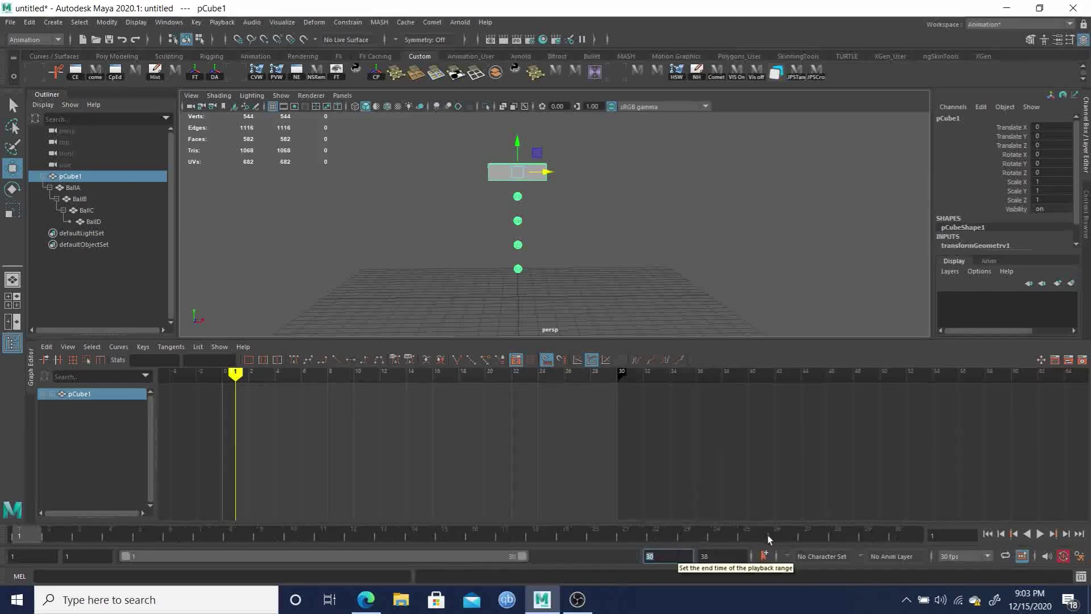
{"action": "left_click", "coordinate": [727, 556]}
{"action": "type", "text": "30"}
{"action": "key", "text": "Return"}
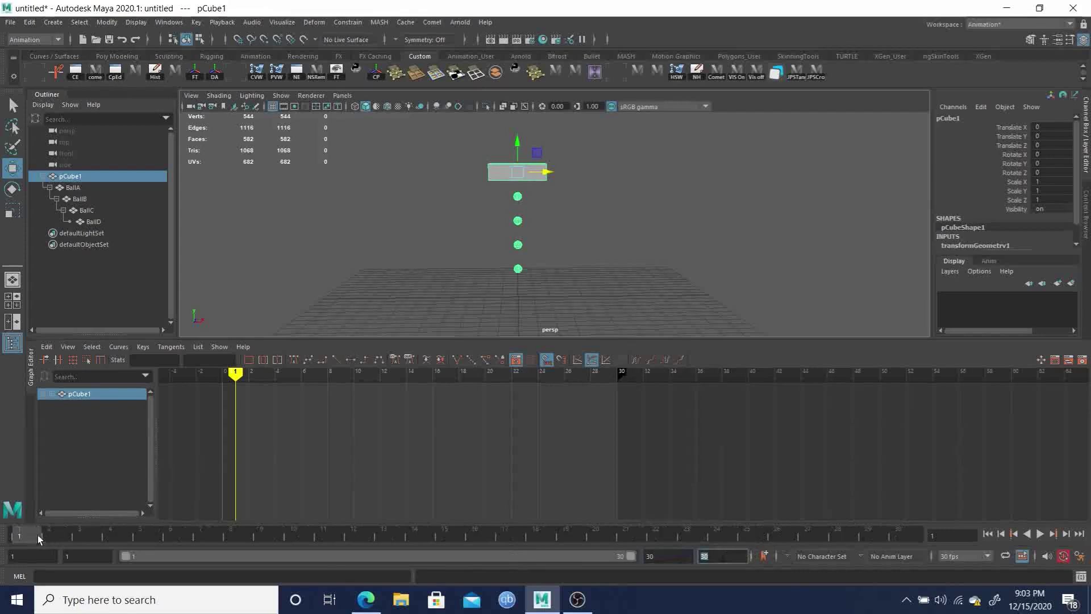
Step: Set the cube's Translate X to -5 and key all its channels at frame 1
{"action": "key", "text": "alt+v"}
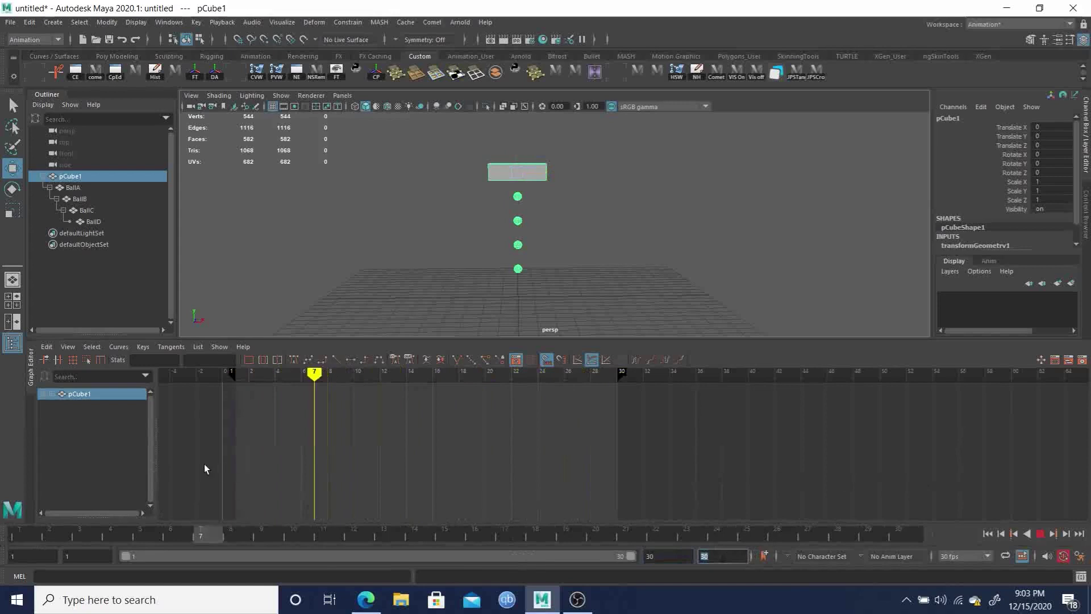
{"action": "key", "text": "alt+shift+v"}
{"action": "middle_click_drag", "start_coordinate": [522, 188], "coordinate": [441, 184]}
{"action": "double_click", "coordinate": [1057, 129]}
{"action": "type", "text": "-5"}
{"action": "key", "text": "Return"}
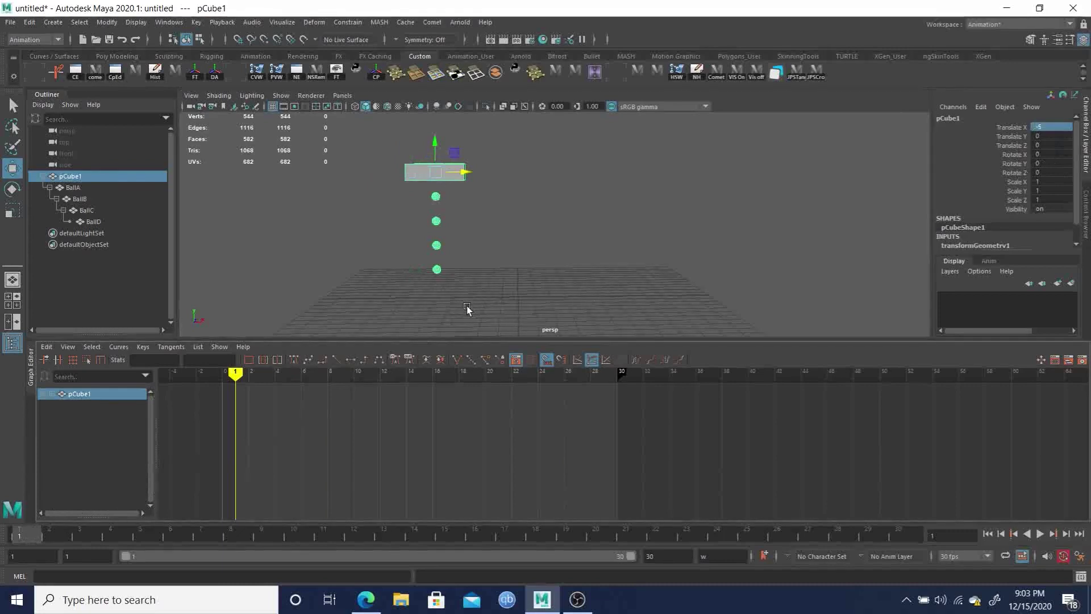
{"action": "key", "text": "s"}
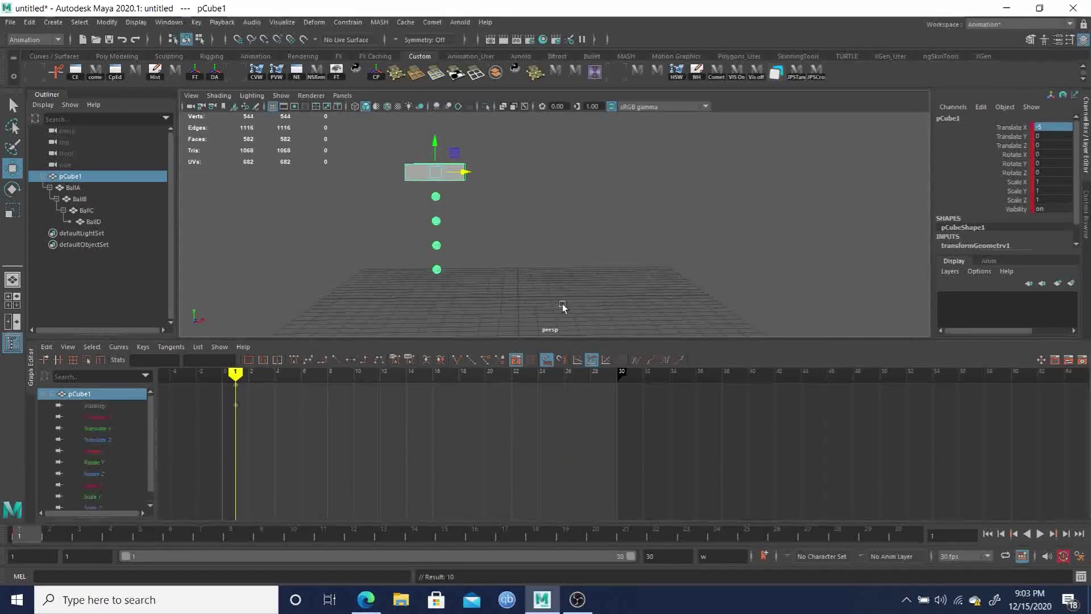
Step: Key the cube at frame 30 with Translate X at -5, and go to frame 15
{"action": "left_click", "coordinate": [904, 537]}
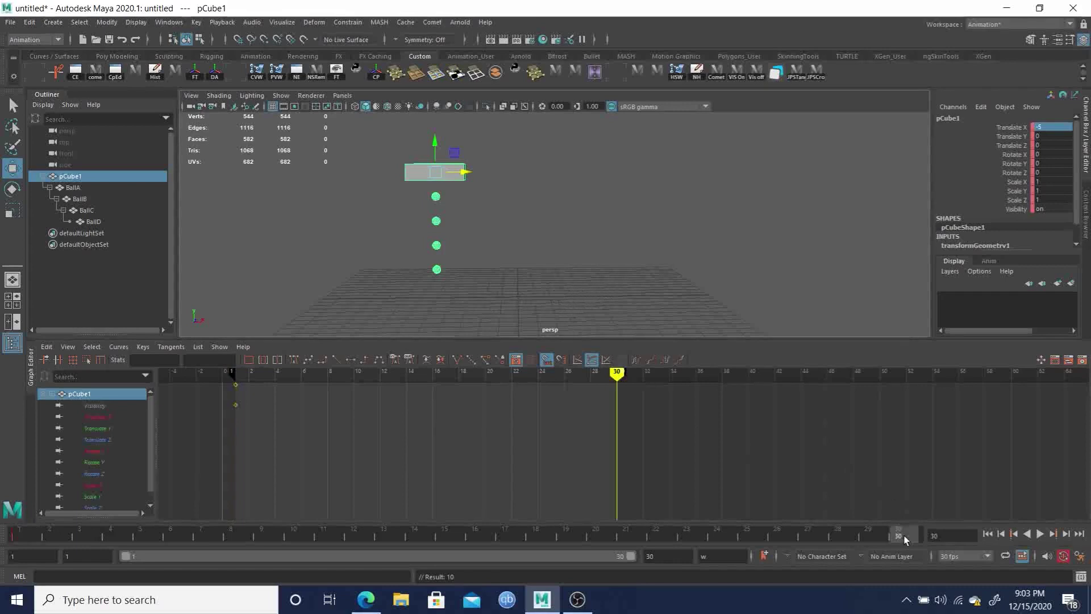
{"action": "key", "text": "s"}
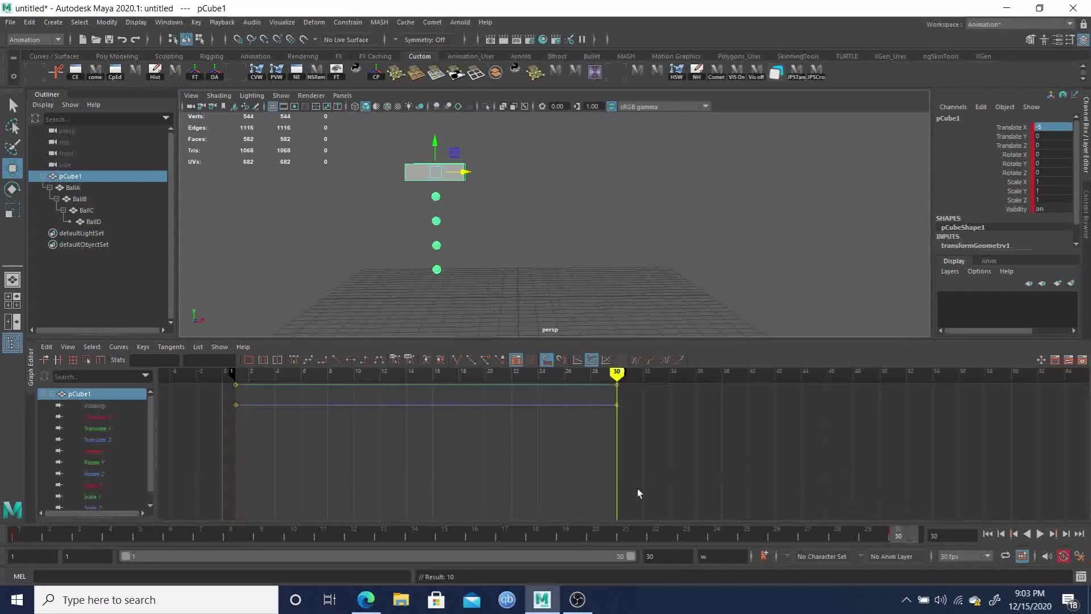
{"action": "left_click", "coordinate": [449, 533]}
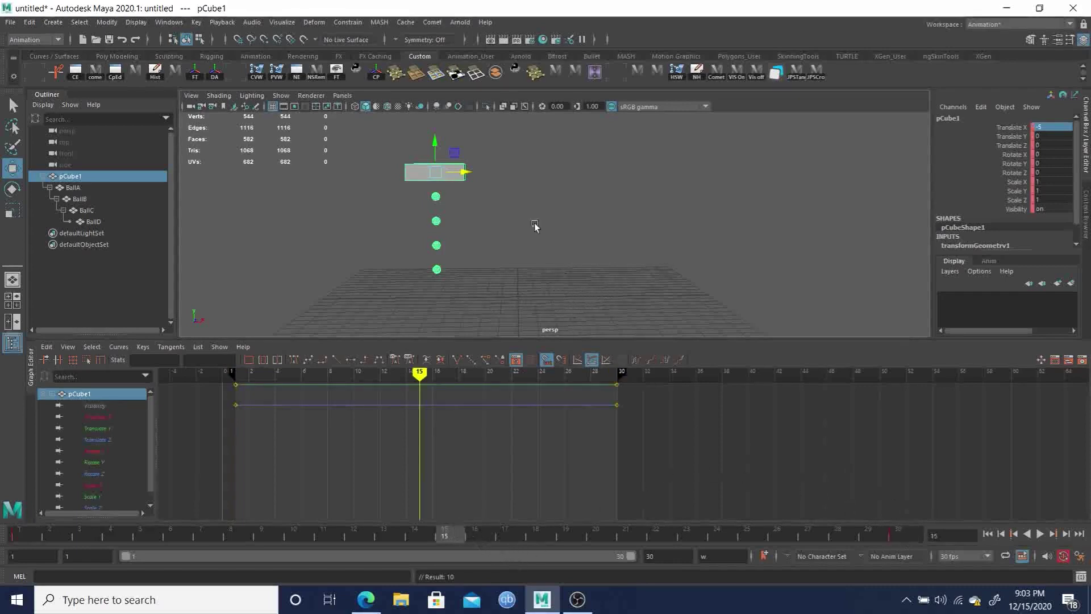
Step: Set the cube's Translate X to 5 at frame 15, and play the animation back from frame 1
{"action": "double_click", "coordinate": [1053, 127]}
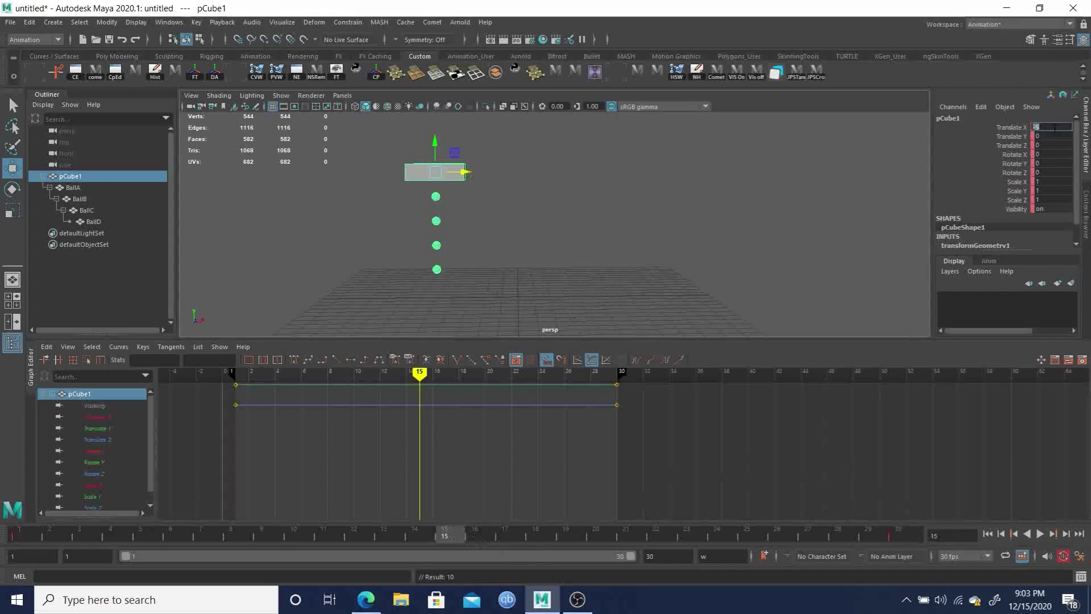
{"action": "key", "text": "Return"}
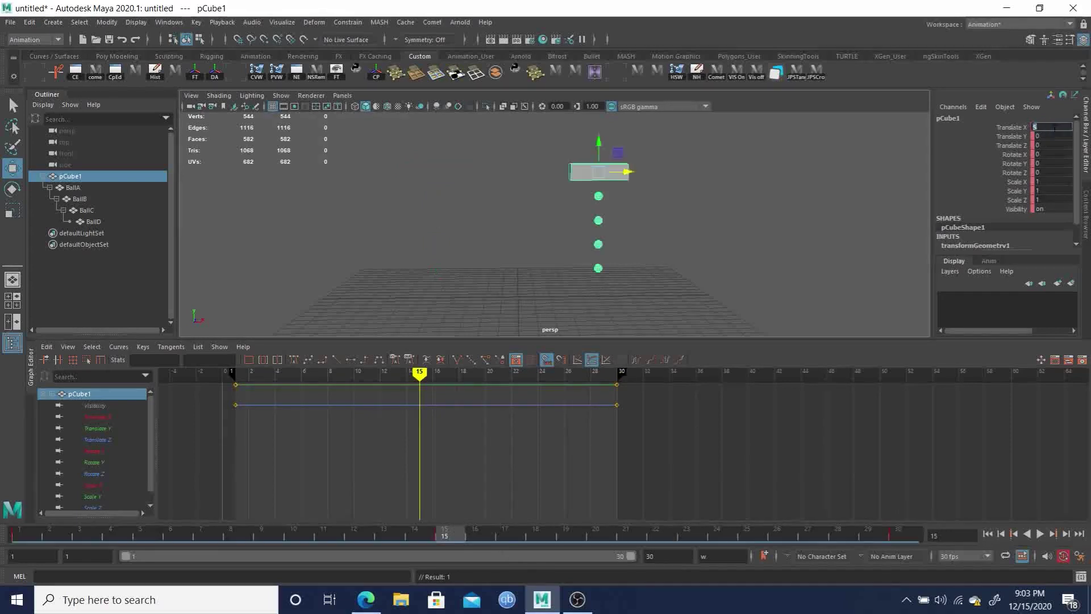
{"action": "left_click", "coordinate": [28, 533]}
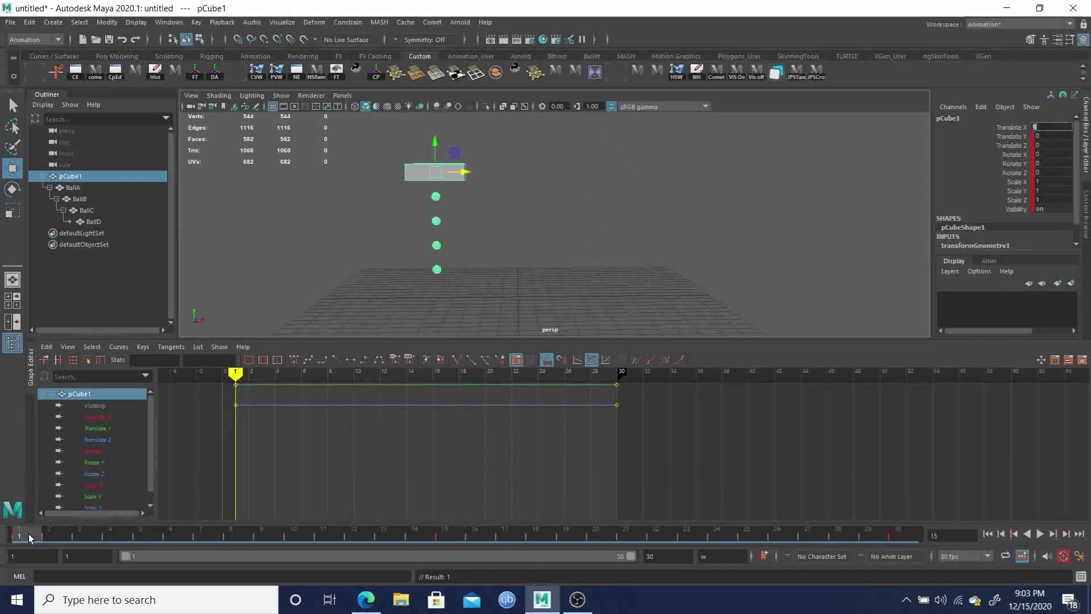
{"action": "key", "text": "alt+v"}
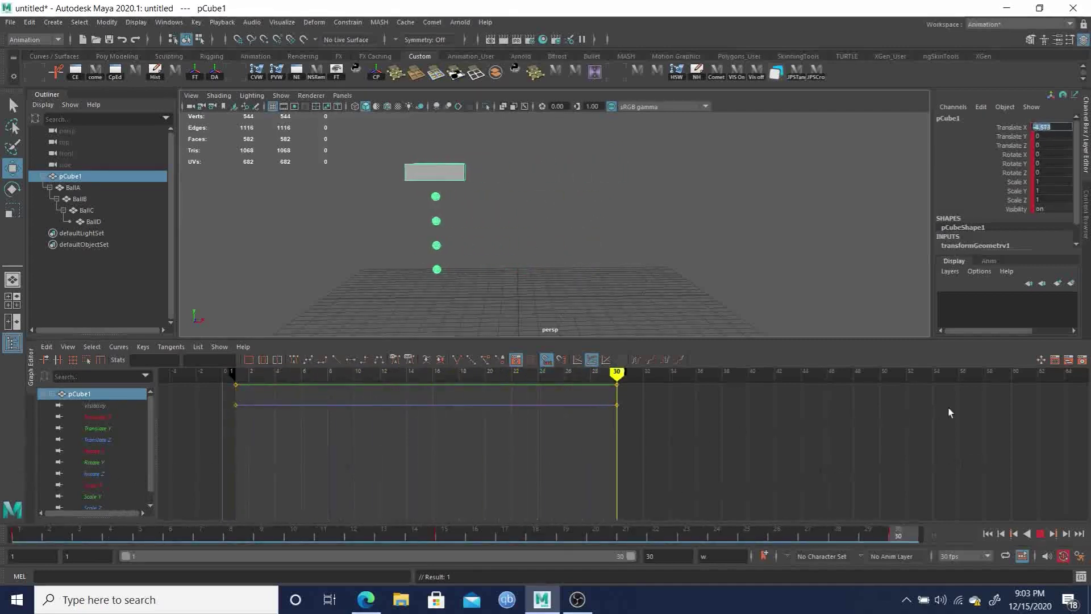
{"action": "key", "text": "alt+v"}
Step: Replay the cube's side-to-side motion from the start and check it from an angled view
{"action": "left_click", "coordinate": [988, 533]}
{"action": "left_click", "coordinate": [1040, 534]}
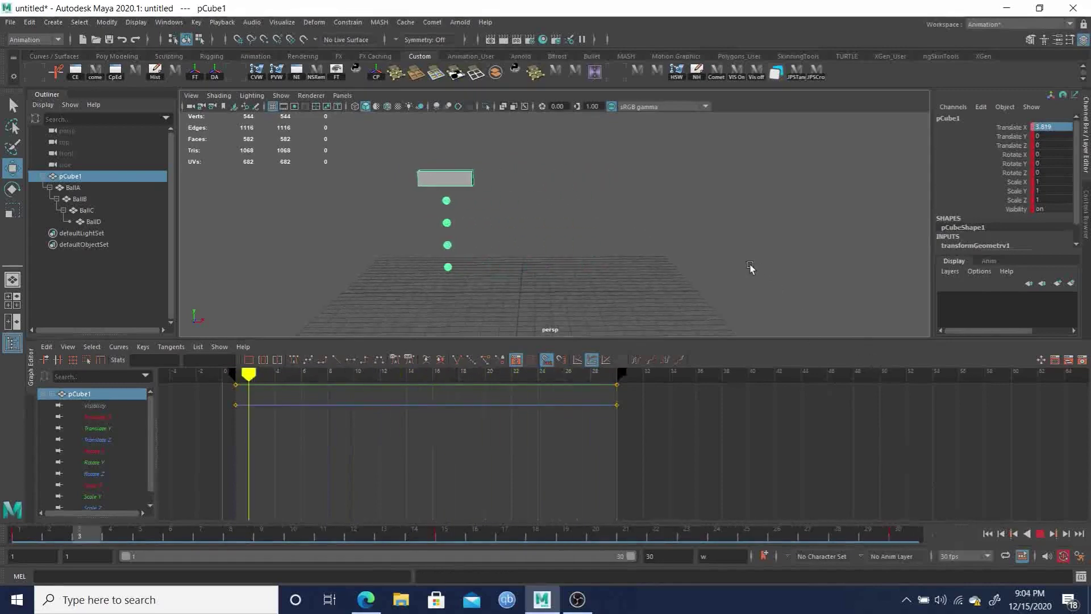
{"action": "left_click_drag", "start_coordinate": [757, 267], "coordinate": [711, 267], "text": "alt"}
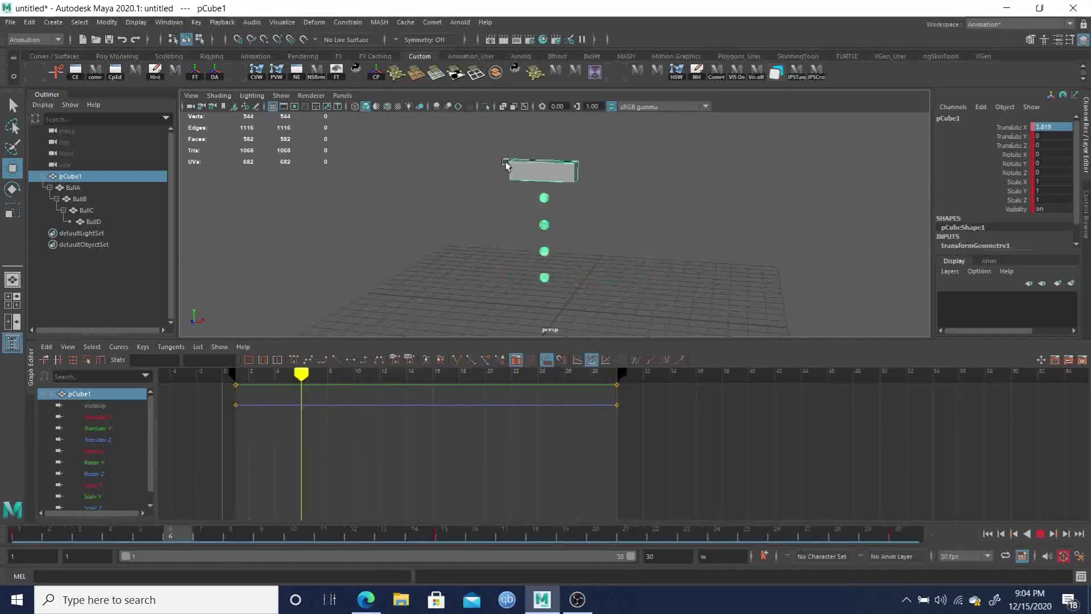
{"action": "left_click", "coordinate": [1041, 534]}
{"action": "mouse_move", "coordinate": [19, 534]}
{"action": "left_mouse_down"}
{"action": "mouse_move", "coordinate": [904, 534]}
{"action": "mouse_move", "coordinate": [17, 538]}
{"action": "left_mouse_up"}
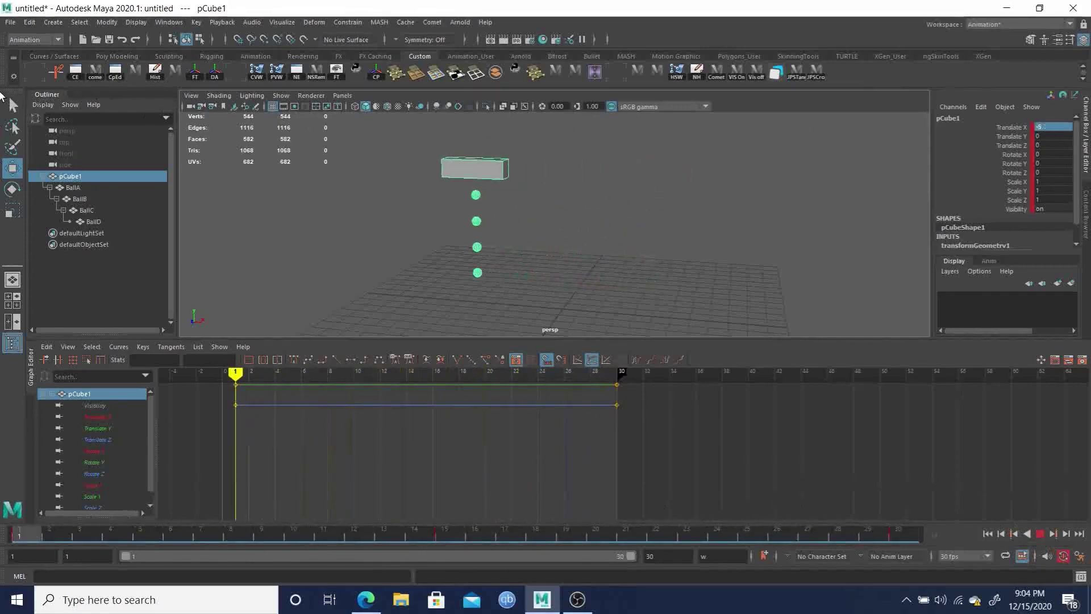
Step: Stop playback and frame only the cube's Translate X curve in the Graph Editor
{"action": "key", "text": "Escape"}
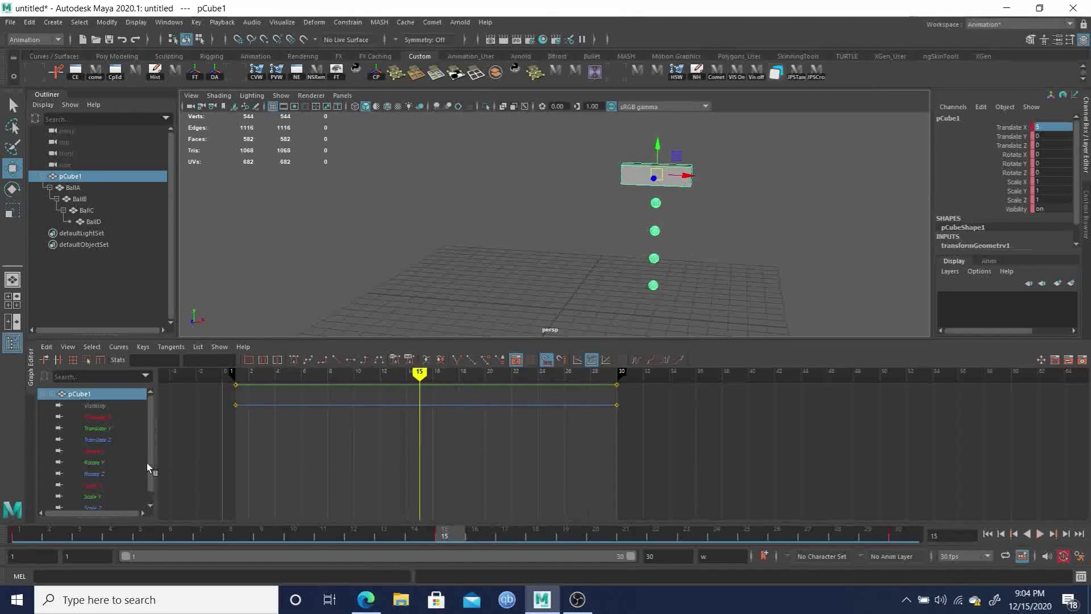
{"action": "left_click", "coordinate": [105, 417]}
{"action": "key", "text": "f"}
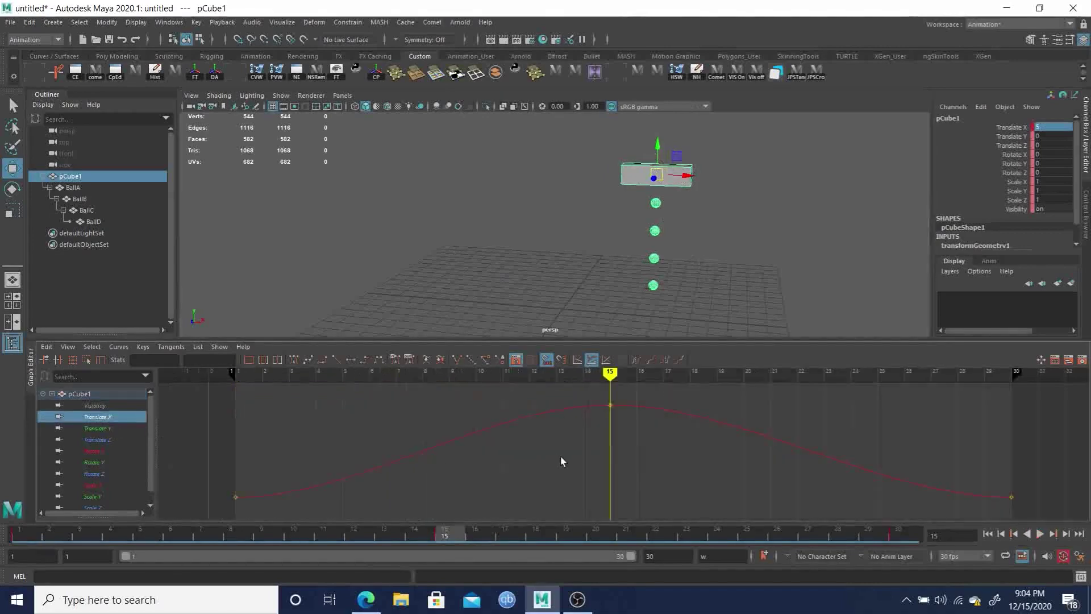
Step: Try to adjust the tangents of the Translate X keys at frames 1 and 30
{"action": "left_click_drag", "start_coordinate": [210, 475], "coordinate": [326, 510]}
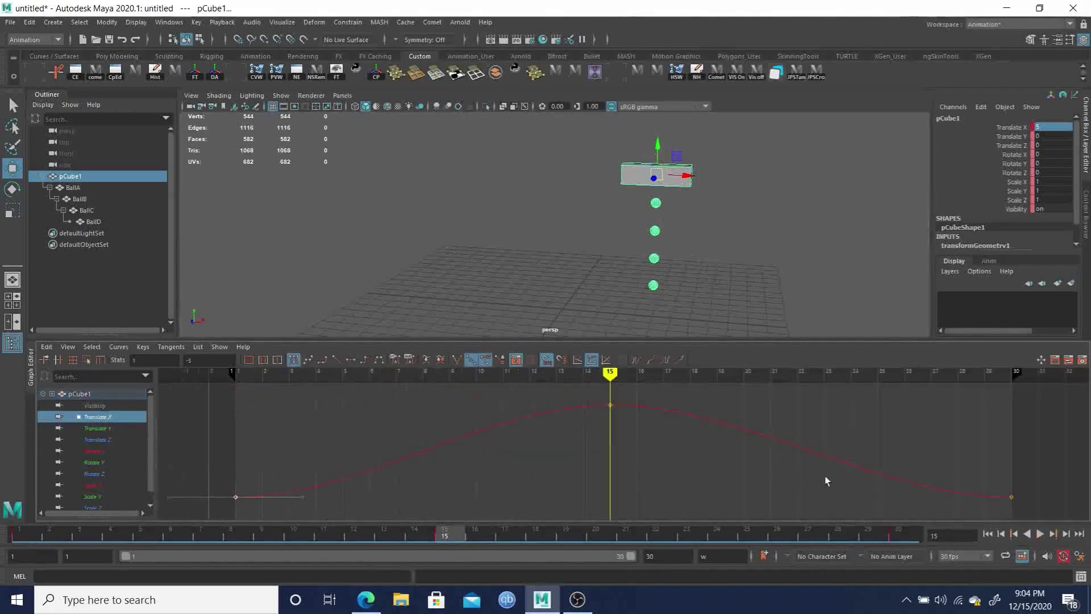
{"action": "left_click_drag", "start_coordinate": [940, 473], "coordinate": [1067, 519], "text": "shift"}
{"action": "left_click_drag", "start_coordinate": [991, 481], "coordinate": [938, 504]}
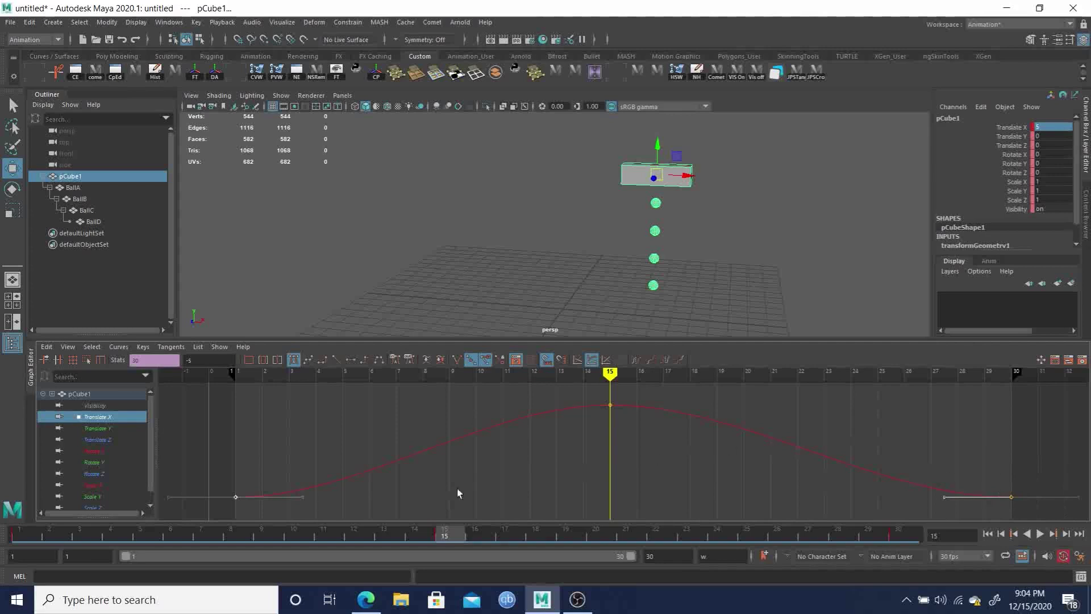
{"action": "left_click_drag", "start_coordinate": [299, 521], "coordinate": [300, 519], "text": "shift"}
{"action": "middle_click_drag", "start_coordinate": [531, 465], "coordinate": [537, 421]}
{"action": "key", "text": "ctrl+z"}
Step: Insert a key on the Translate X curve at frame 5, lower it to about -3.94, and play the result
{"action": "left_click_drag", "start_coordinate": [55, 540], "coordinate": [540, 486]}
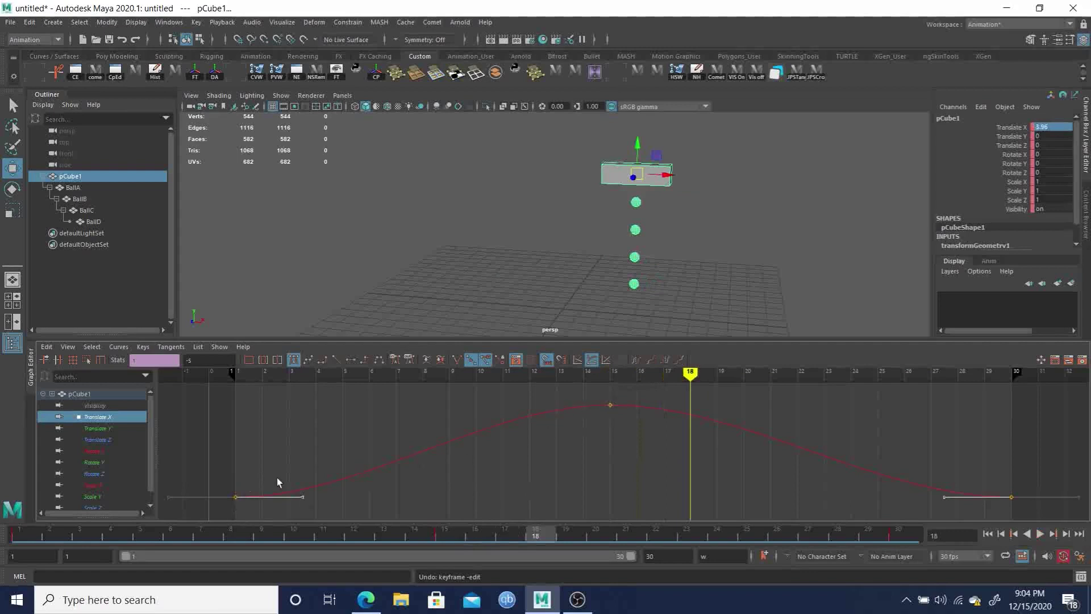
{"action": "left_click_drag", "start_coordinate": [103, 534], "coordinate": [149, 535]}
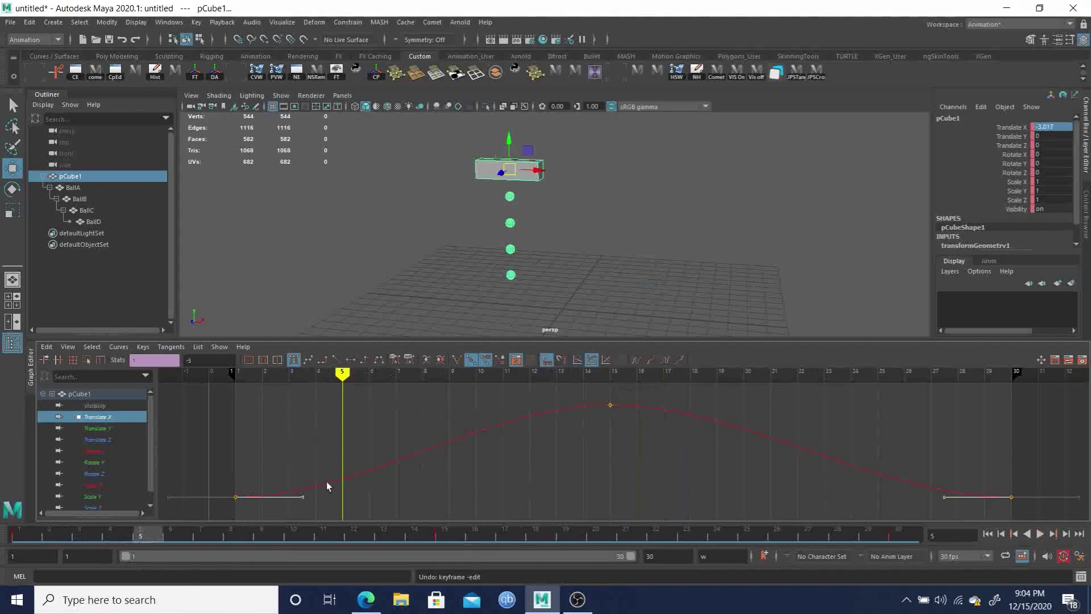
{"action": "left_click", "coordinate": [354, 476]}
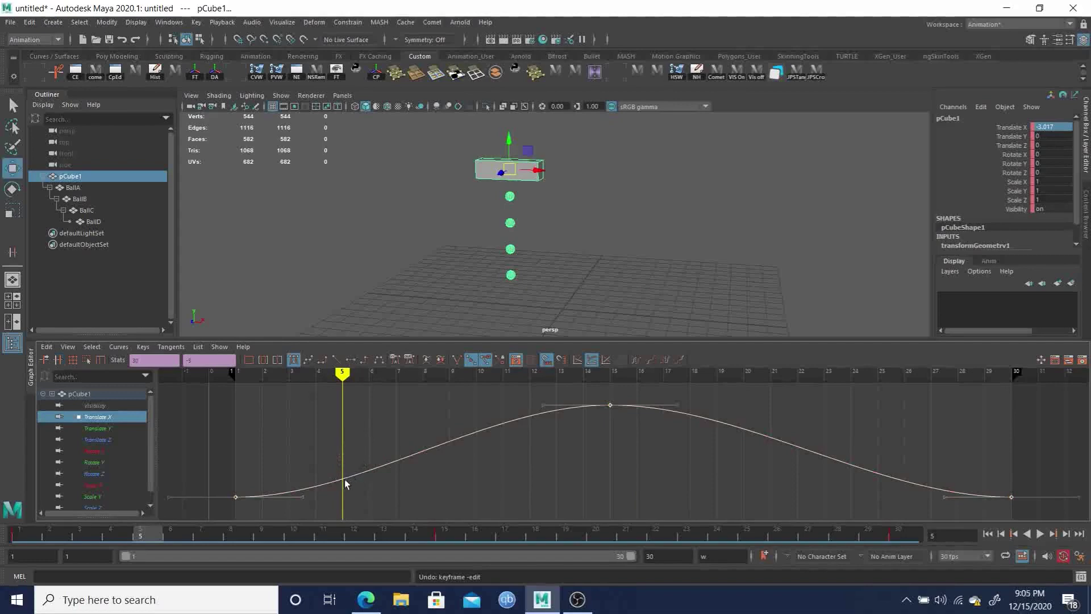
{"action": "key", "text": "i"}
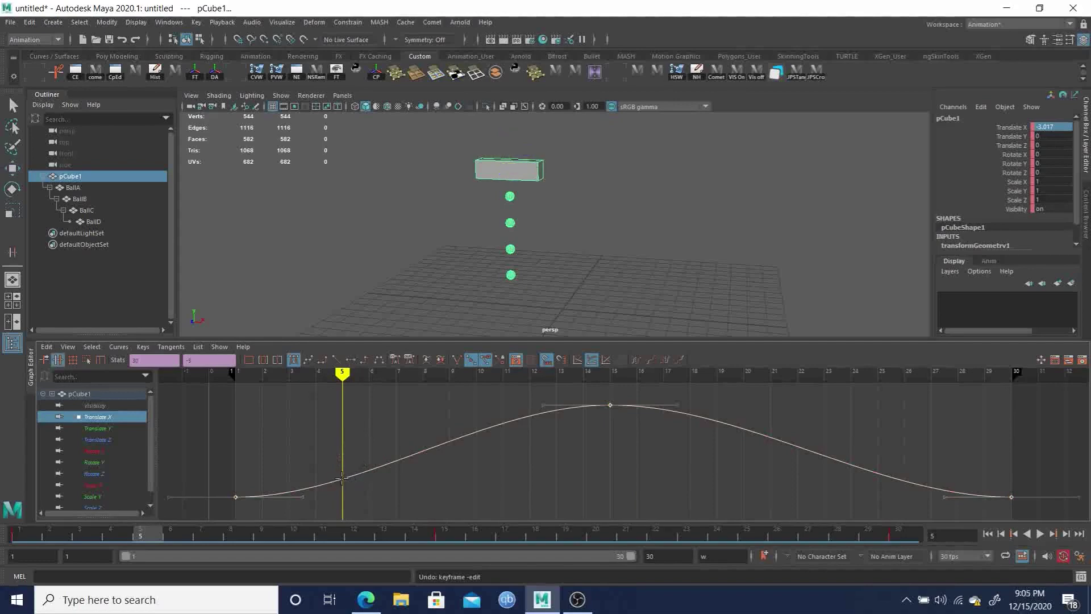
{"action": "middle_click", "coordinate": [343, 479]}
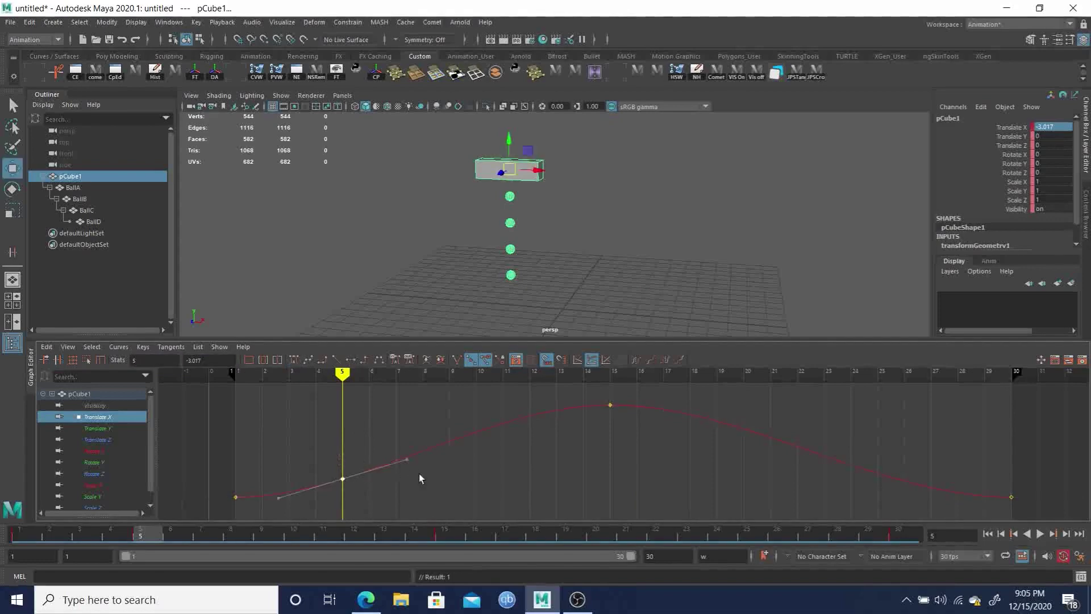
{"action": "middle_click_drag", "start_coordinate": [404, 425], "coordinate": [405, 427]}
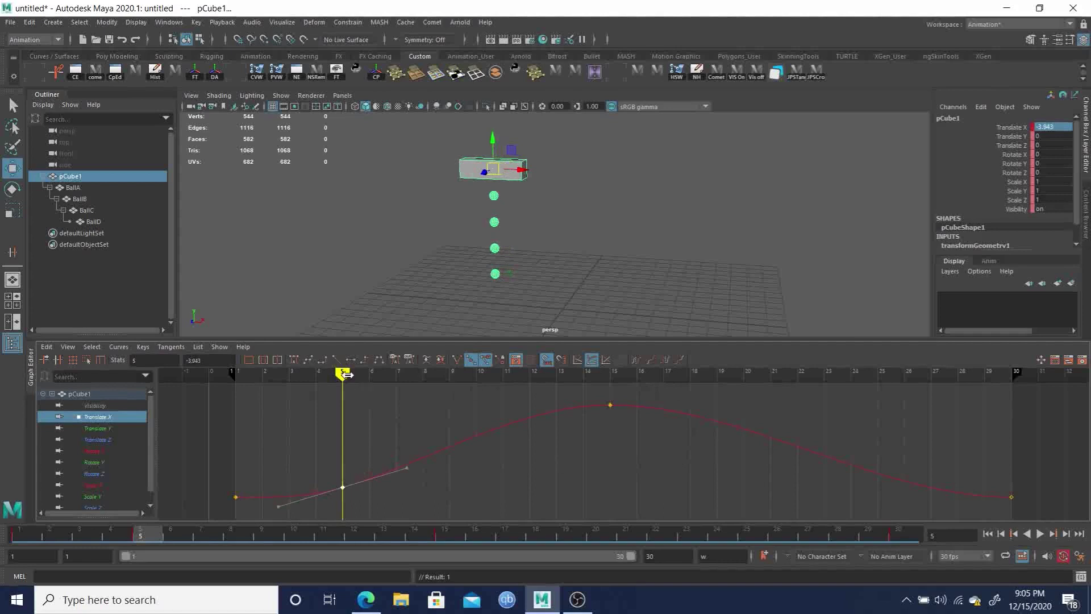
{"action": "key", "text": "alt+v"}
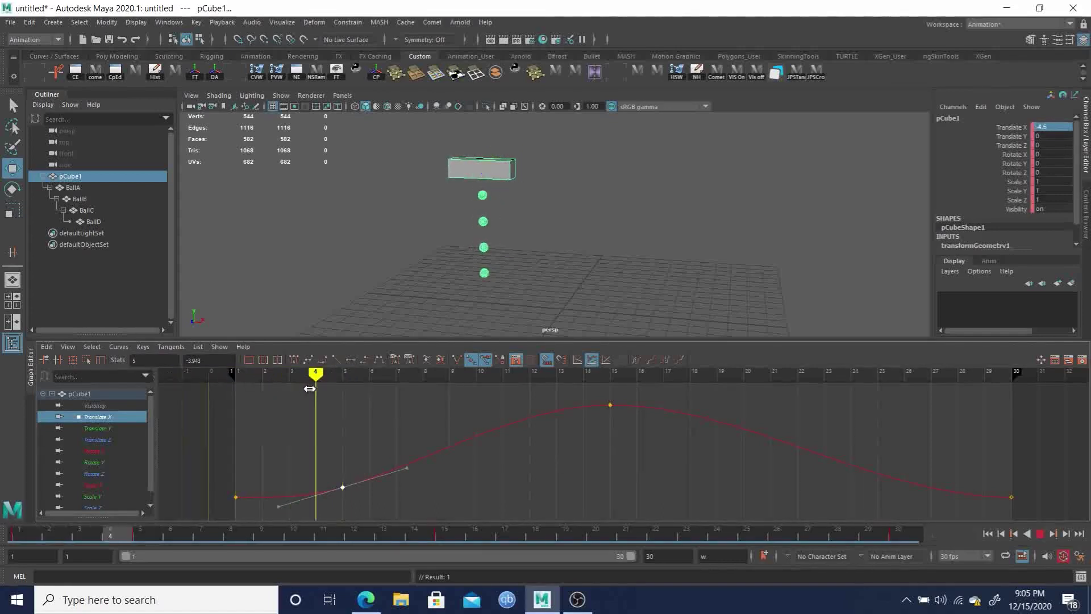
Step: Insert a key on the Translate X curve at frame 18, raise it to about 4.5, and play from frame 1
{"action": "mouse_move", "coordinate": [660, 412]}
{"action": "left_mouse_down"}
{"action": "mouse_move", "coordinate": [682, 411]}
{"action": "mouse_move", "coordinate": [597, 402]}
{"action": "mouse_move", "coordinate": [686, 403]}
{"action": "left_mouse_up"}
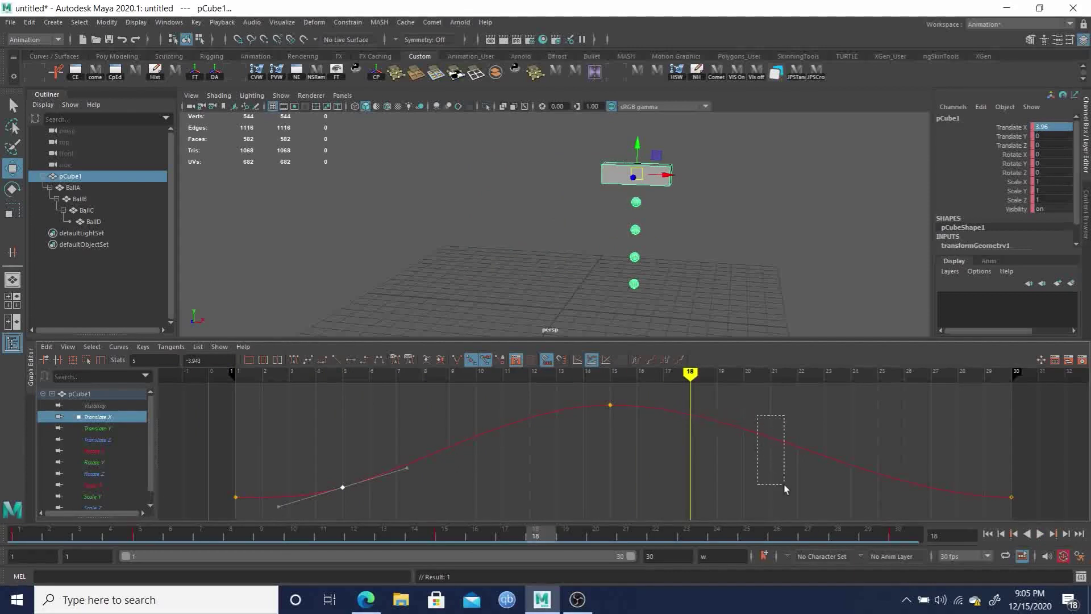
{"action": "left_click_drag", "start_coordinate": [783, 488], "coordinate": [771, 452]}
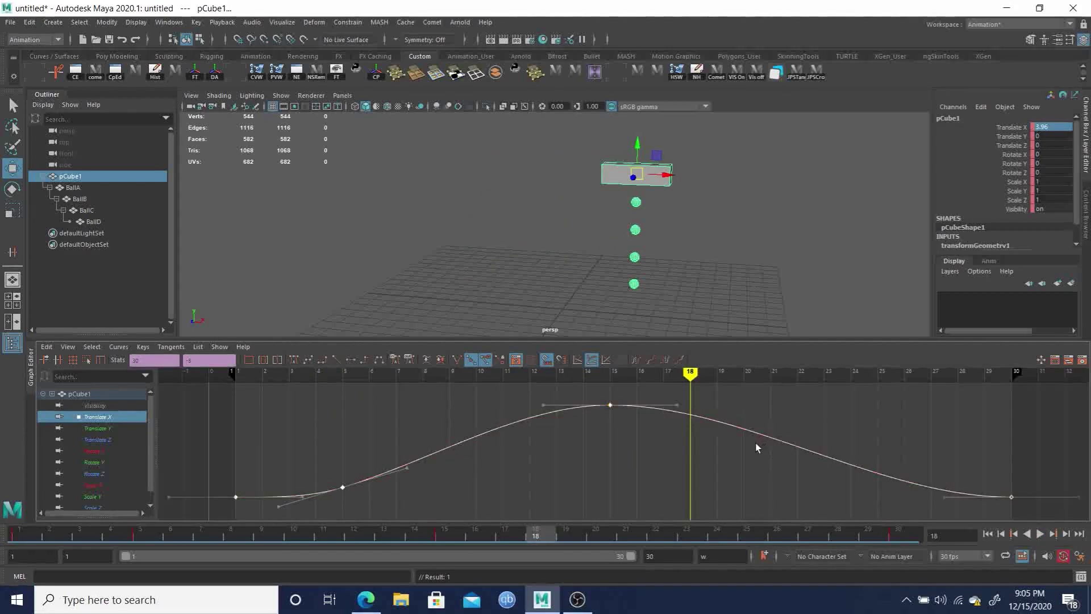
{"action": "middle_click", "coordinate": [691, 413]}
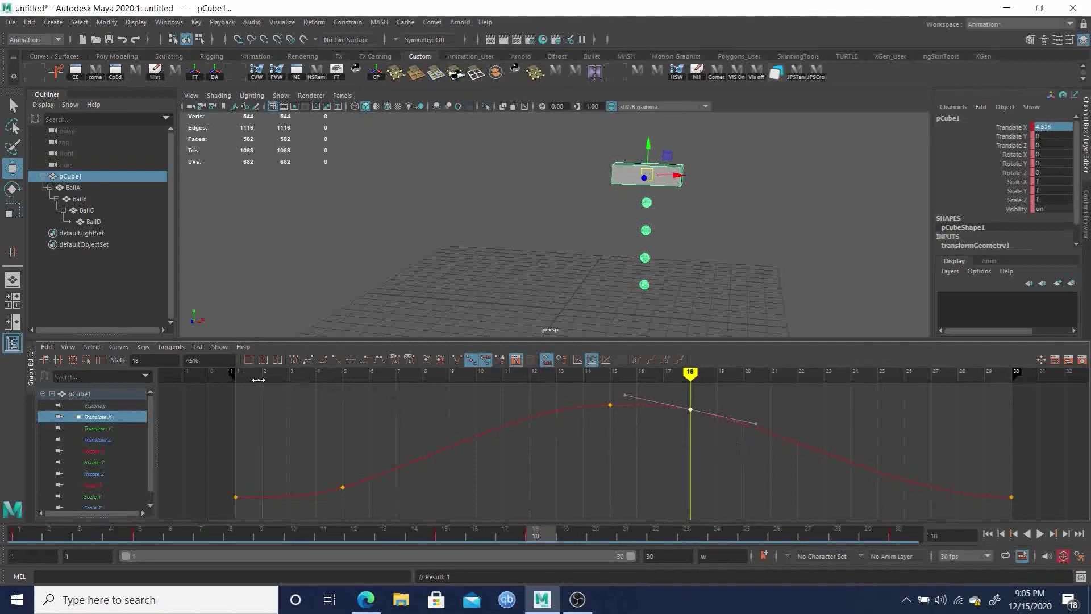
{"action": "left_click_drag", "start_coordinate": [259, 380], "coordinate": [243, 377]}
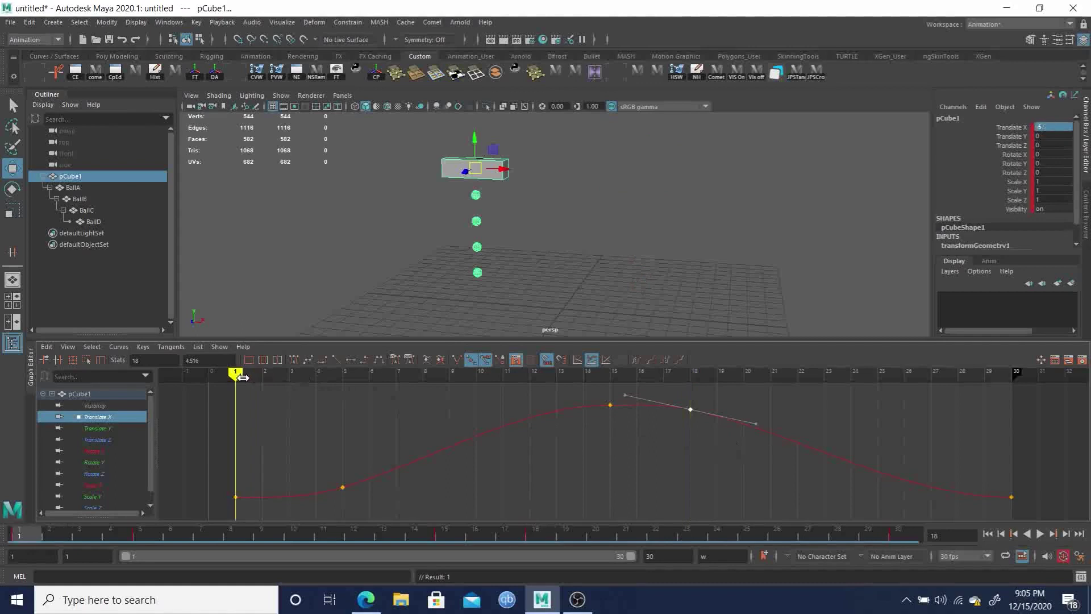
{"action": "left_click", "coordinate": [1040, 534]}
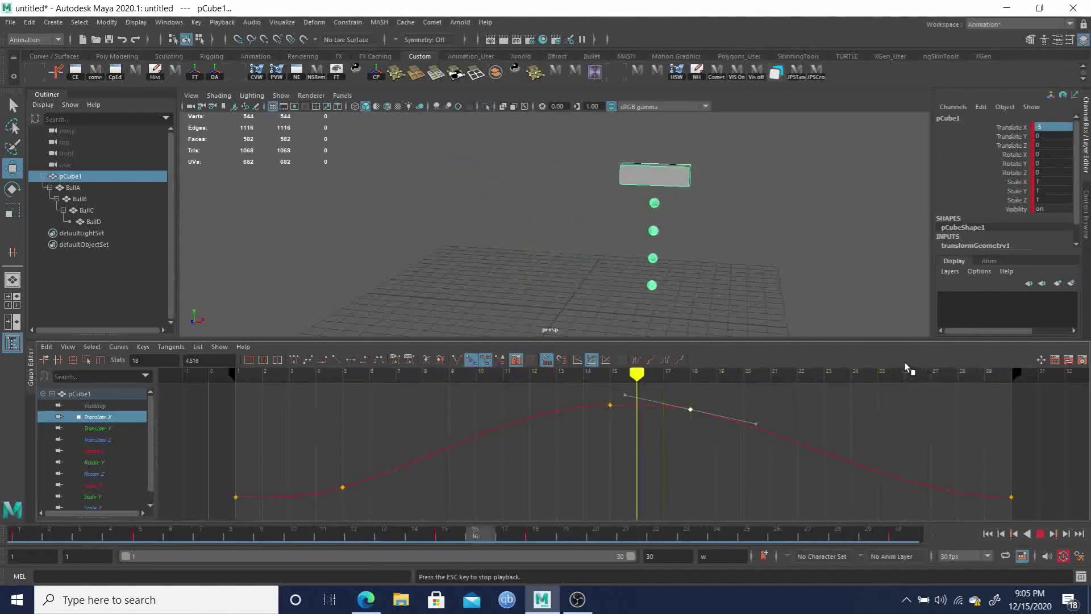
Step: Set both pre-infinity and post-infinity of the Translate X curve to cycle
{"action": "right_click_drag", "start_coordinate": [811, 455], "coordinate": [717, 435], "text": "alt"}
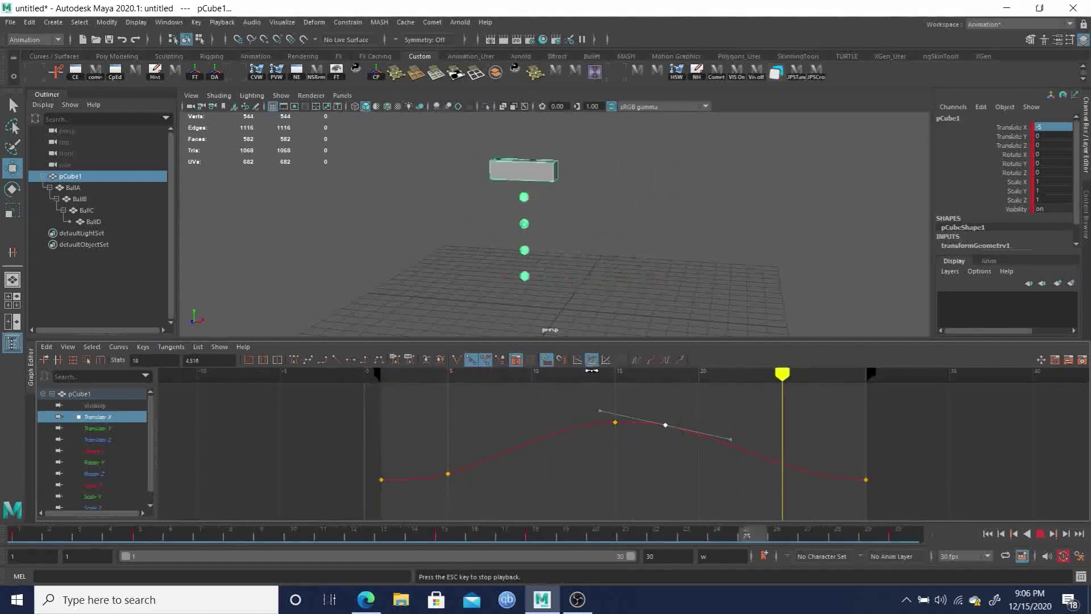
{"action": "left_click", "coordinate": [637, 361]}
{"action": "left_click", "coordinate": [666, 361]}
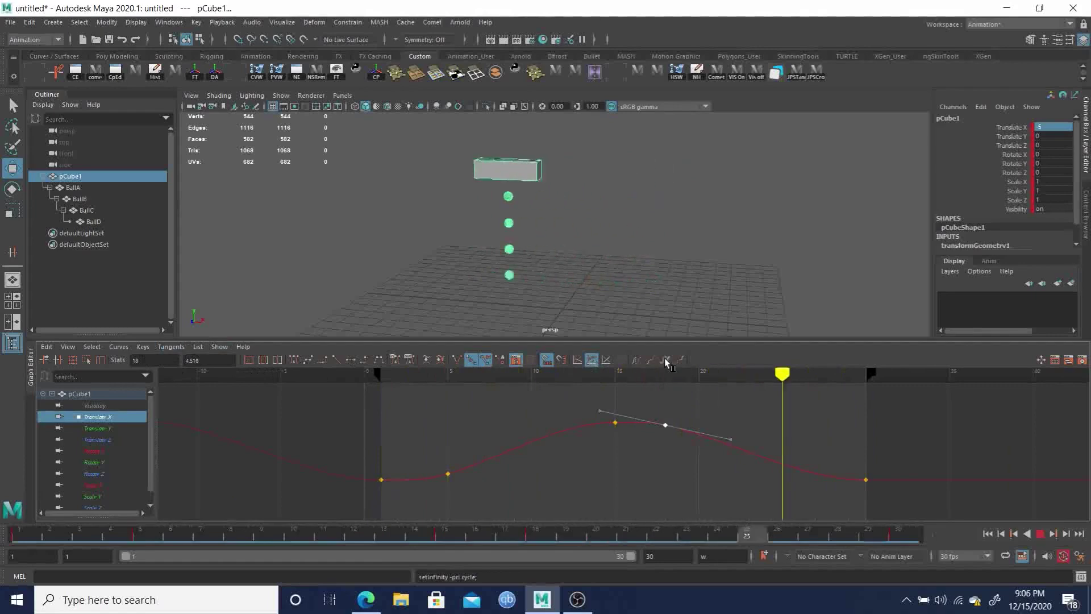
Step: Try to tilt the tangents of the Translate X keys at frames 1 and 5
{"action": "left_click", "coordinate": [866, 480]}
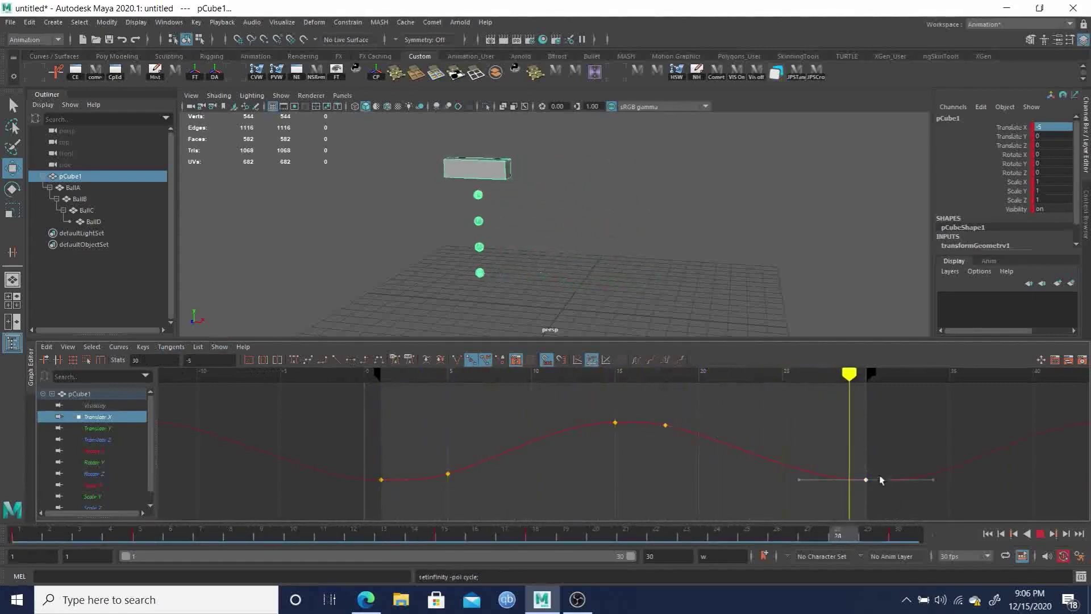
{"action": "left_click", "coordinate": [447, 474]}
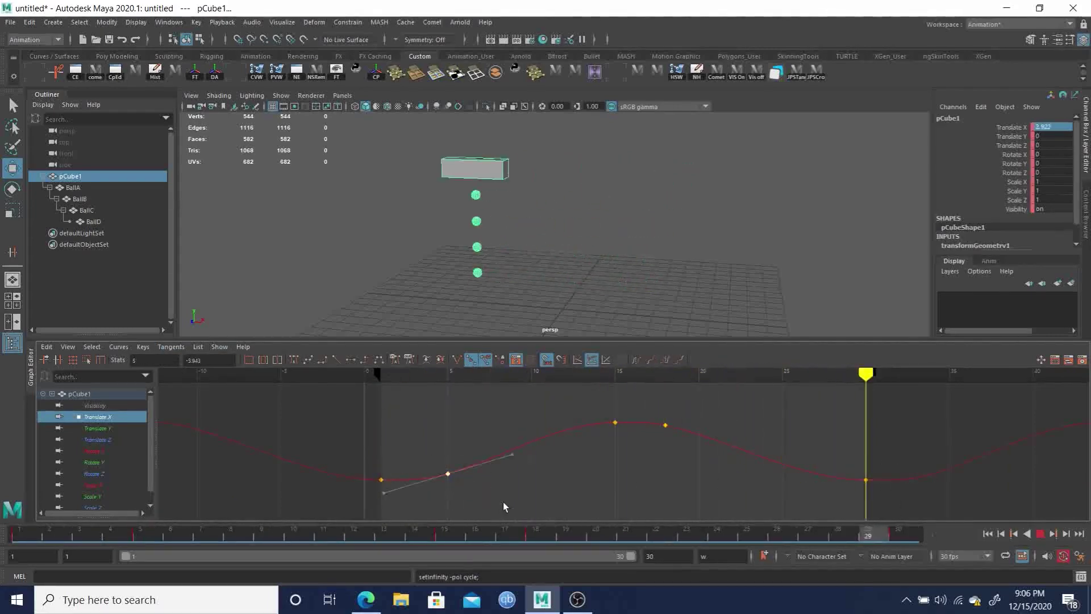
{"action": "left_click_drag", "start_coordinate": [341, 450], "coordinate": [462, 520]}
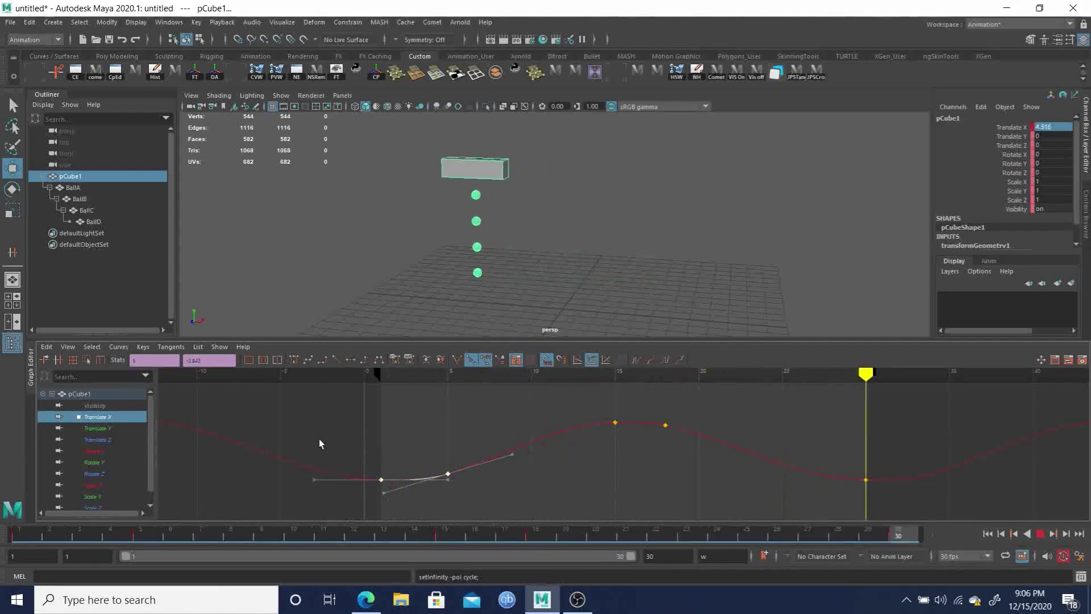
{"action": "key", "text": "a"}
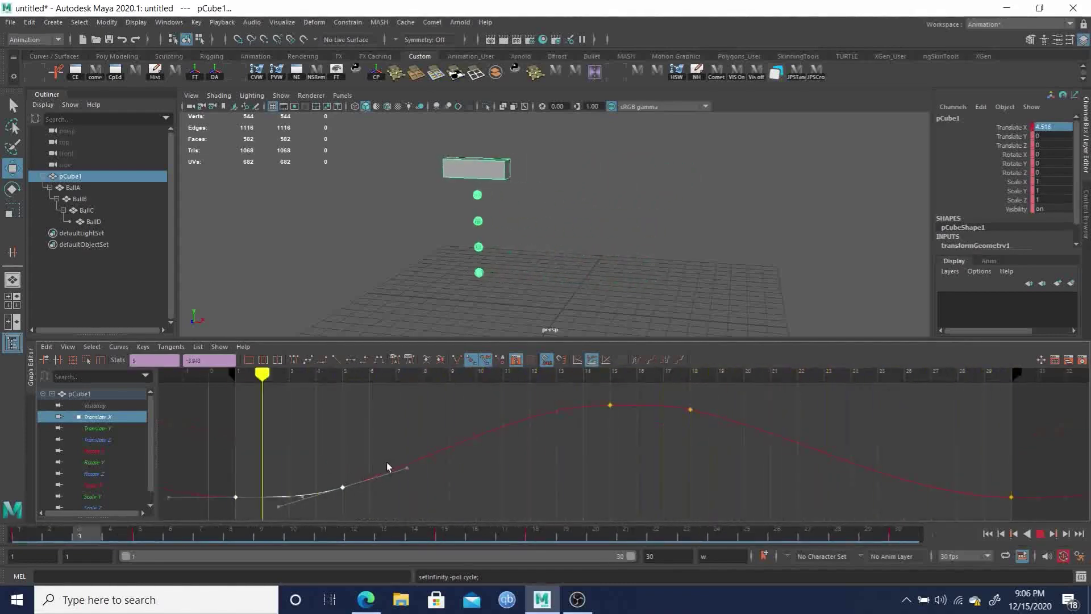
{"action": "left_click_drag", "start_coordinate": [266, 484], "coordinate": [307, 515]}
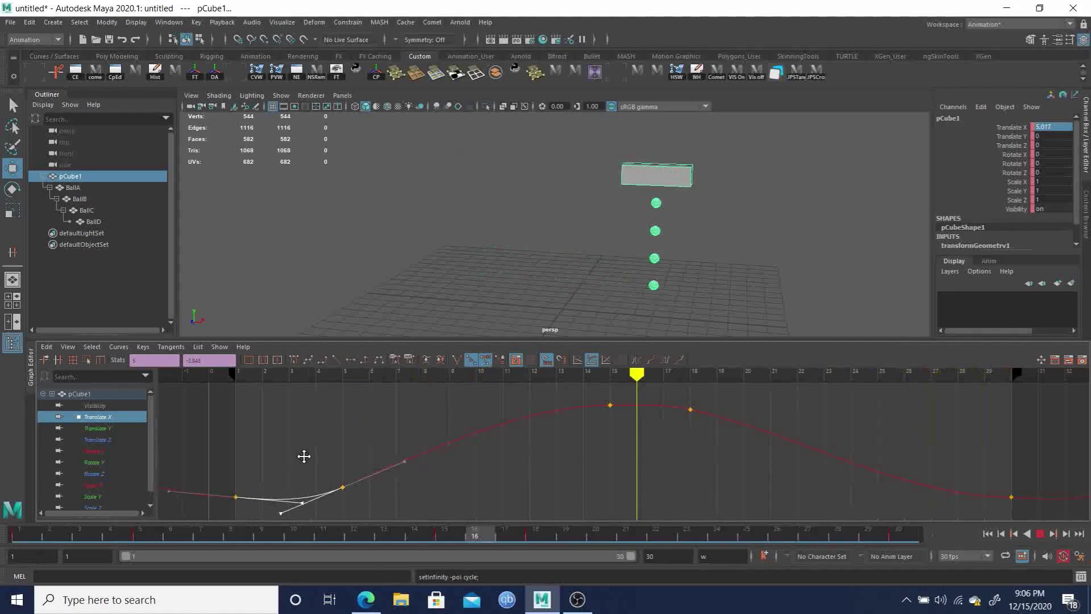
{"action": "left_click_drag", "start_coordinate": [220, 471], "coordinate": [267, 516]}
{"action": "key", "text": "ctrl+z"}
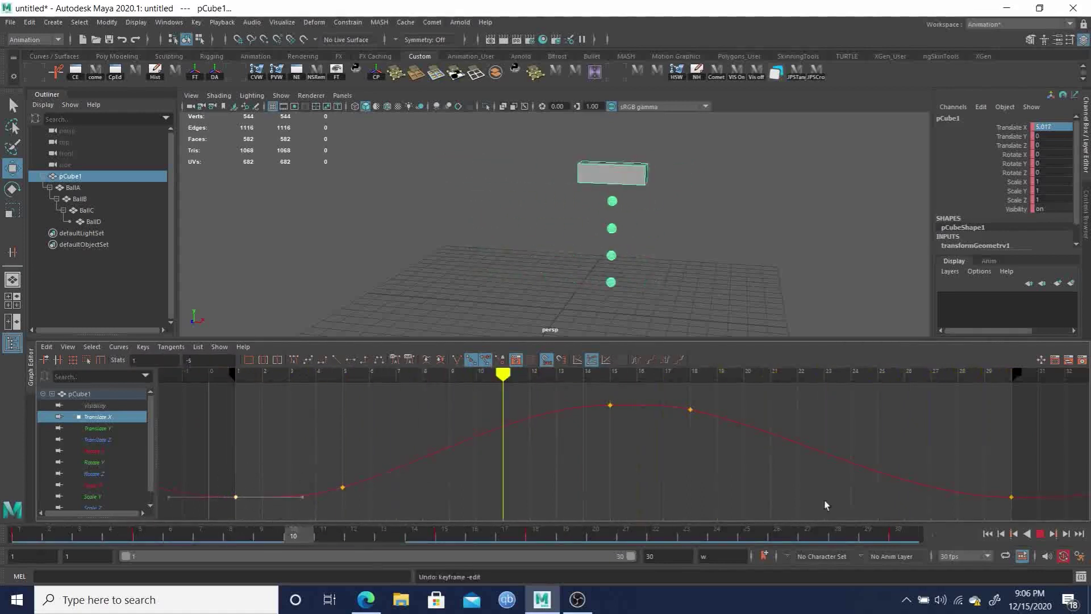
Step: Tilt the tangents slightly downward on the frame 1 and 30 keys and slightly upward on the frame 15 key
{"action": "left_click", "coordinate": [1012, 497]}
{"action": "left_click_drag", "start_coordinate": [205, 490], "coordinate": [239, 483]}
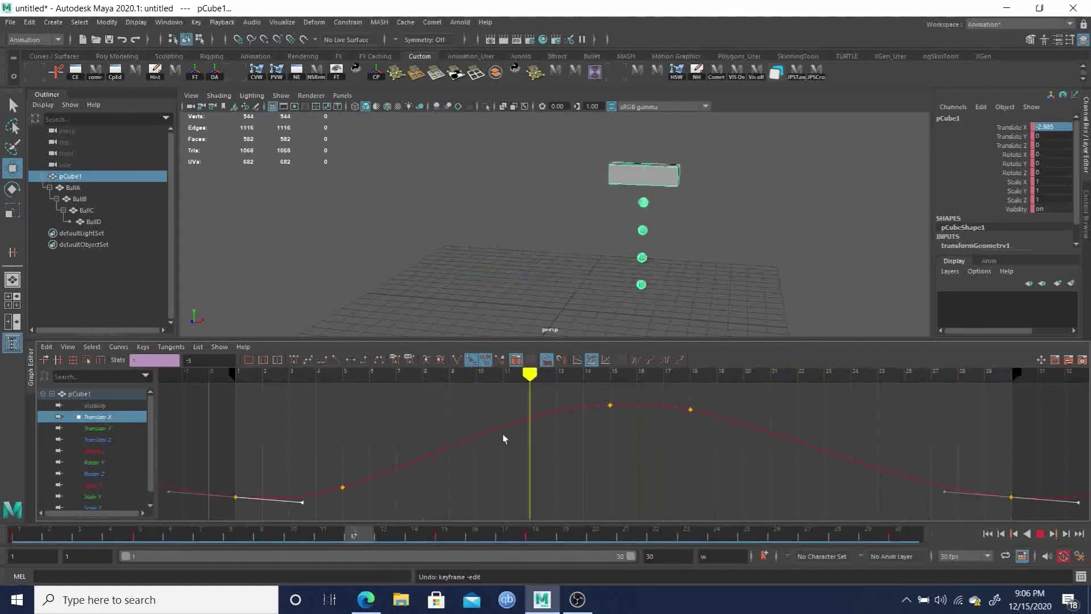
{"action": "left_click_drag", "start_coordinate": [581, 393], "coordinate": [630, 428]}
{"action": "middle_click_drag", "start_coordinate": [656, 437], "coordinate": [656, 429]}
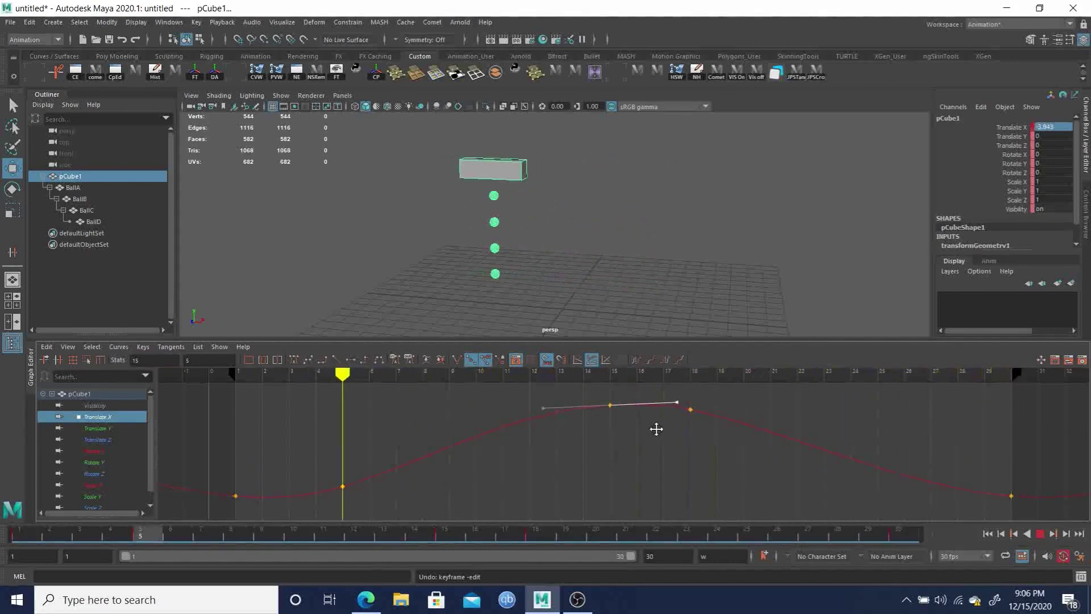
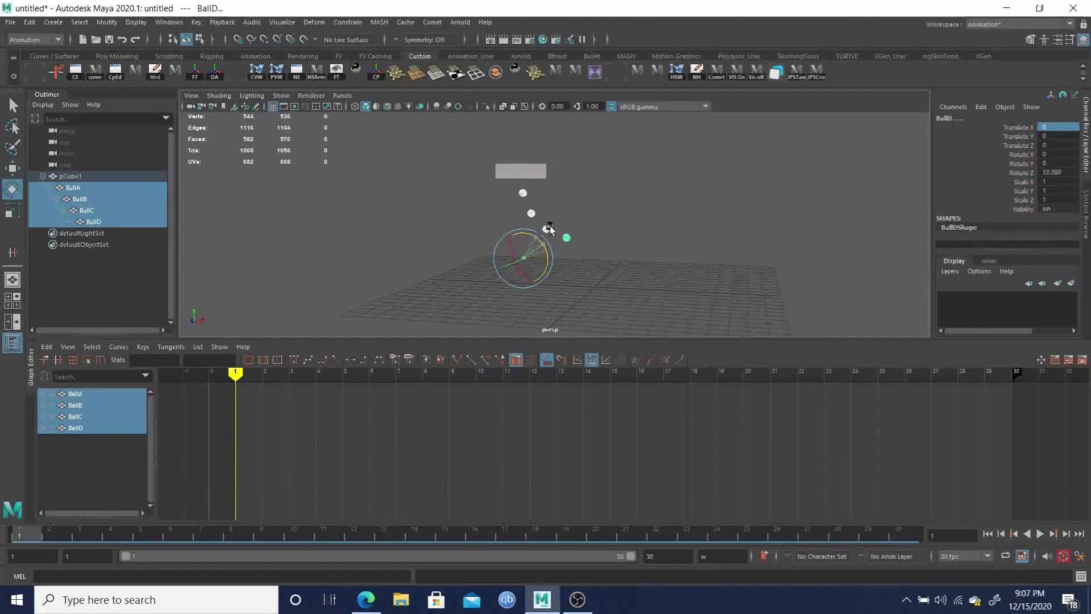
Step: Undo the trial rotations of BallA through BallD so the chain hangs straight at frame 1
{"action": "key", "text": "ctrl+z"}
{"action": "key", "text": "ctrl+z"}
{"action": "key", "text": "ctrl+z"}
{"action": "key", "text": "ctrl+z"}
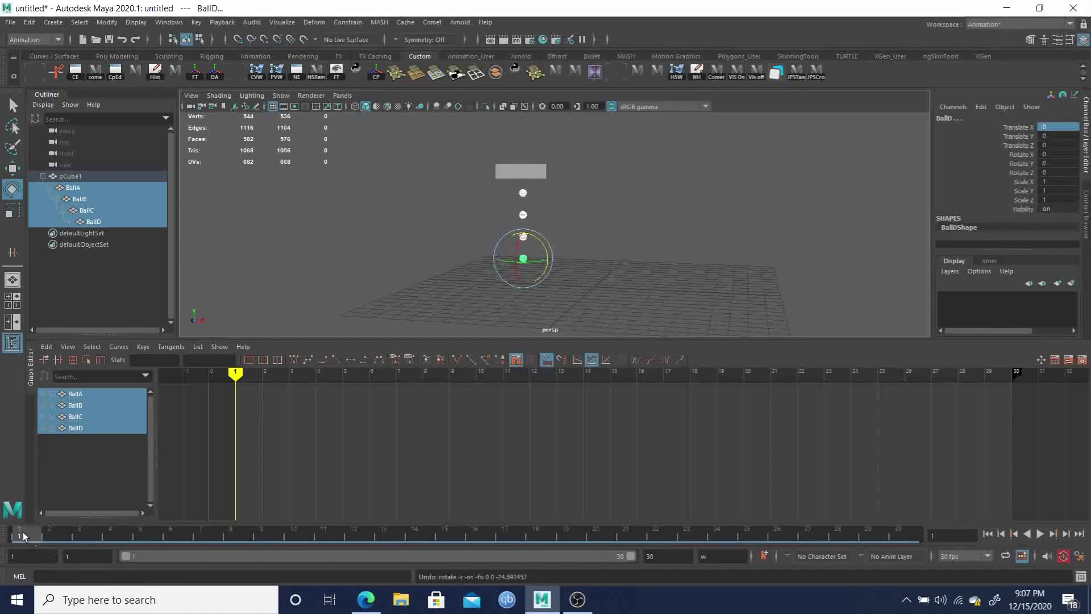
Step: Key BallA through BallD in their straight hanging pose at frames 1, 15 and 30, and play the animation from the start
{"action": "left_click_drag", "start_coordinate": [26, 534], "coordinate": [445, 506]}
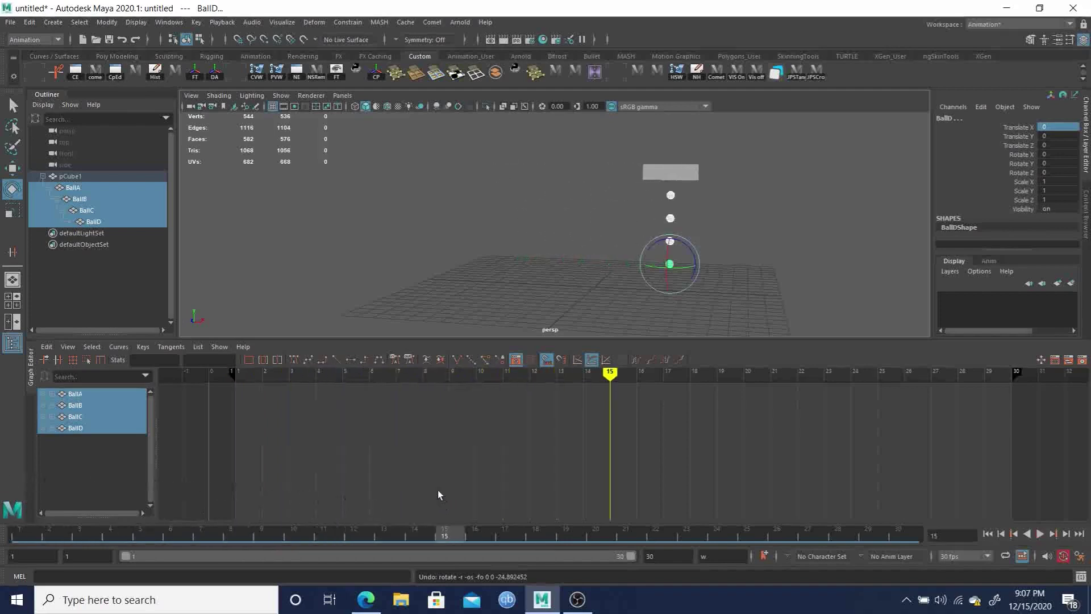
{"action": "left_click", "coordinate": [19, 532]}
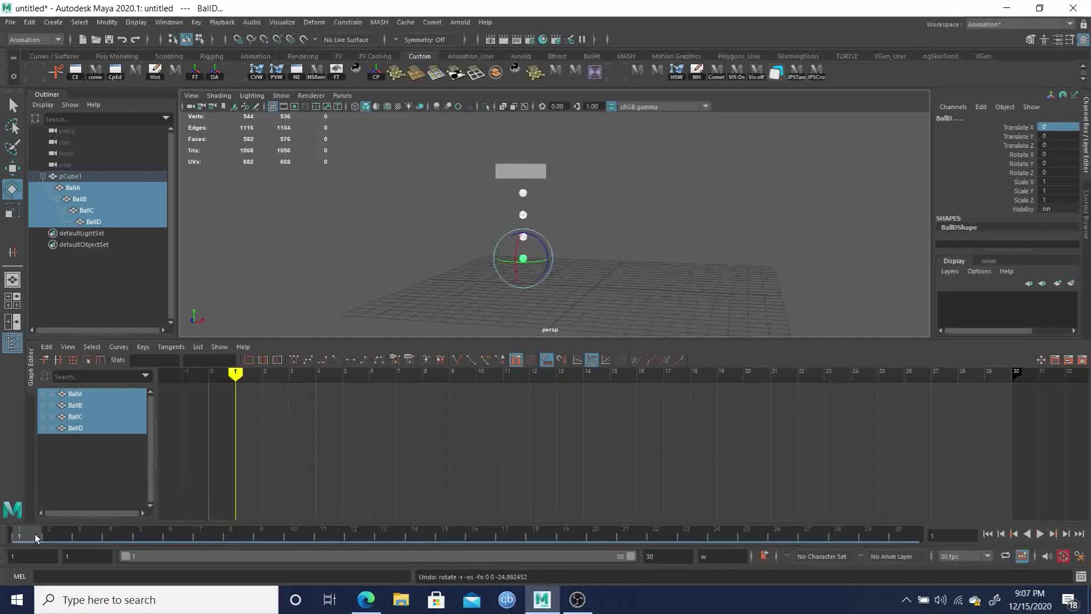
{"action": "mouse_move", "coordinate": [35, 533]}
{"action": "left_mouse_down"}
{"action": "mouse_move", "coordinate": [840, 537]}
{"action": "mouse_move", "coordinate": [19, 534]}
{"action": "left_mouse_up"}
{"action": "key", "text": "s"}
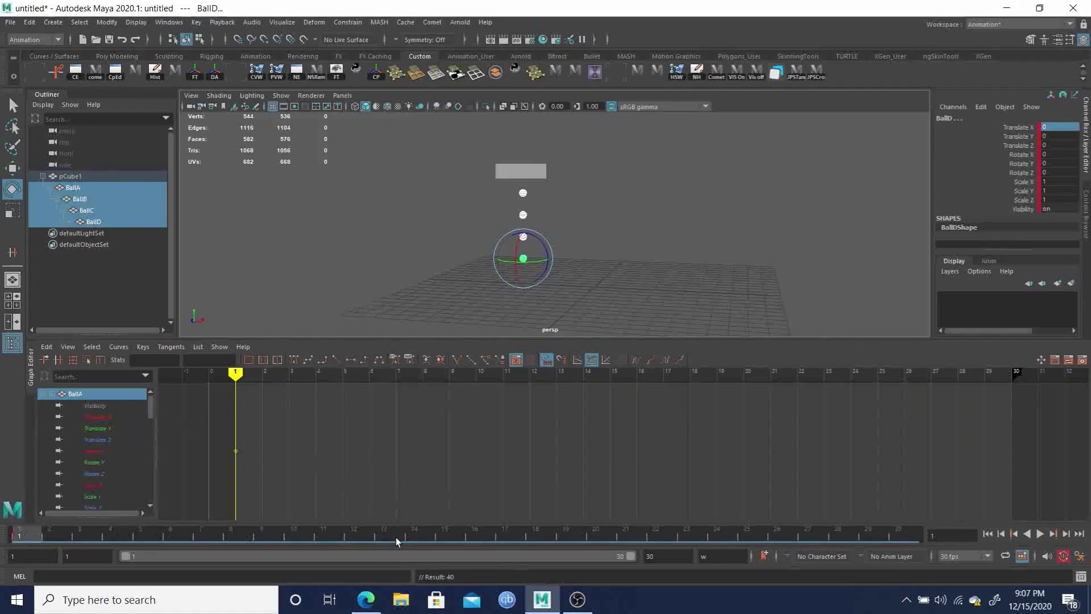
{"action": "left_click", "coordinate": [455, 532]}
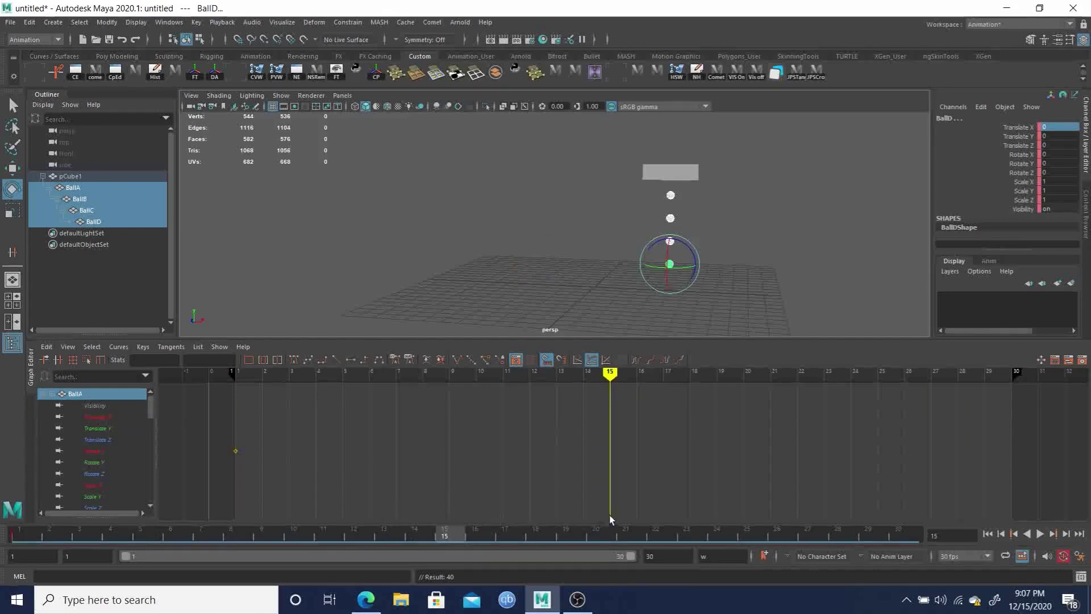
{"action": "key", "text": "s"}
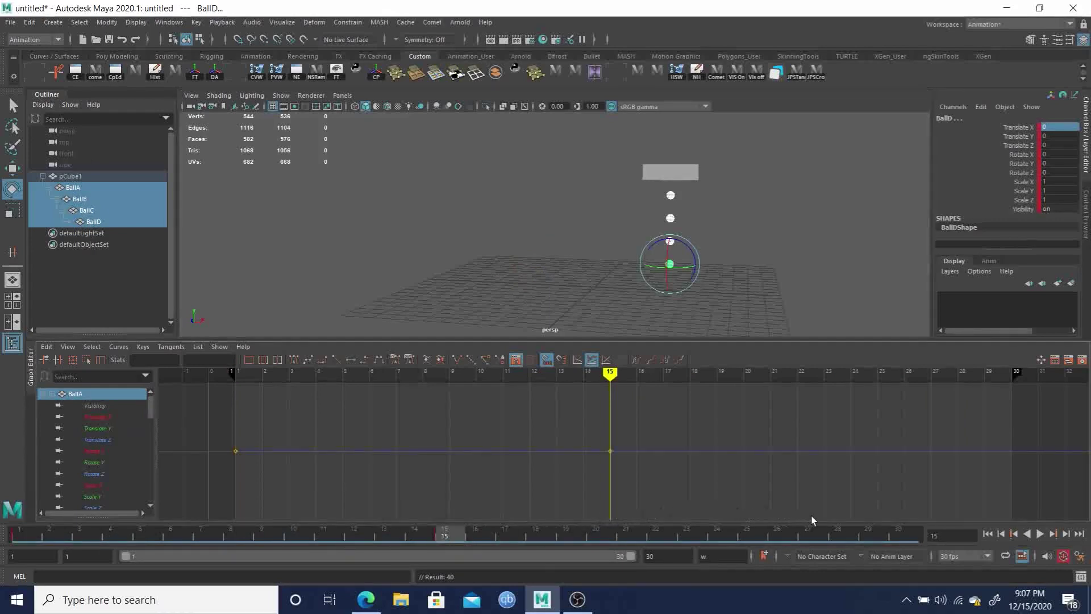
{"action": "left_click", "coordinate": [910, 534]}
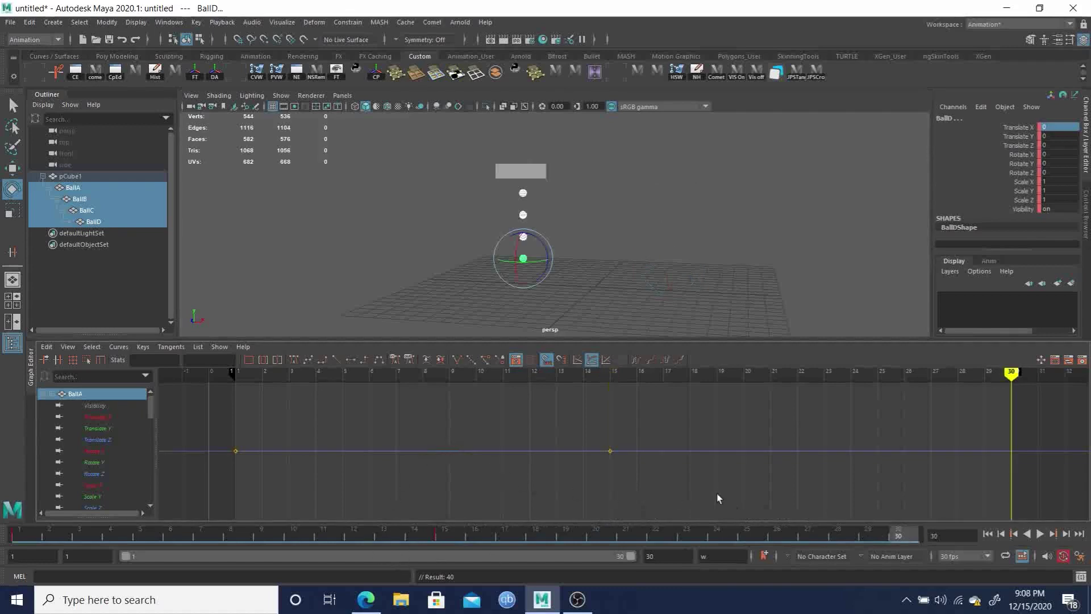
{"action": "key", "text": "s"}
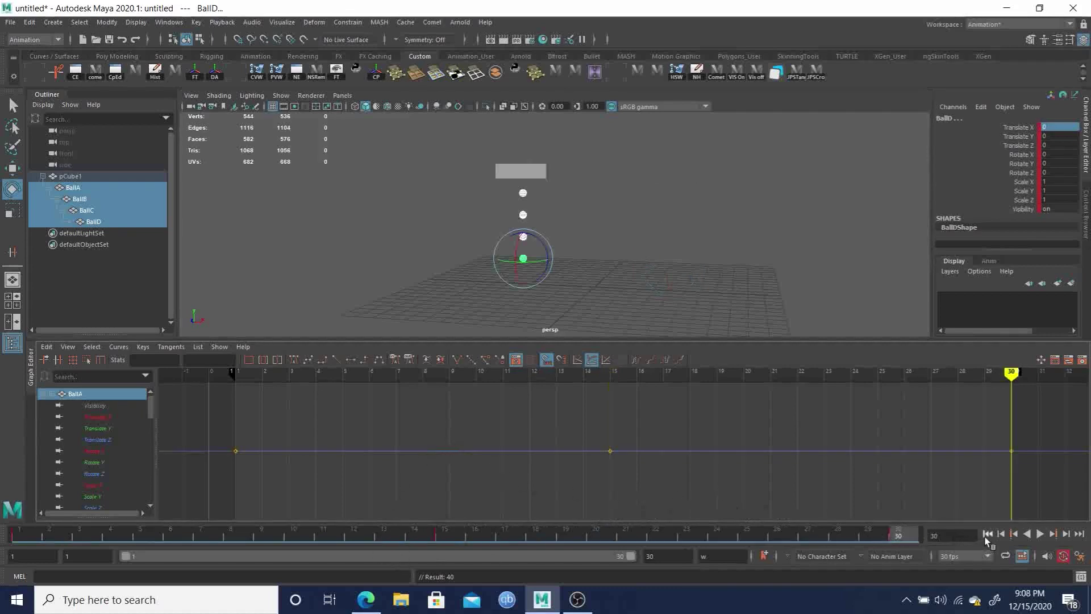
{"action": "left_click", "coordinate": [989, 534]}
{"action": "left_click", "coordinate": [1041, 535]}
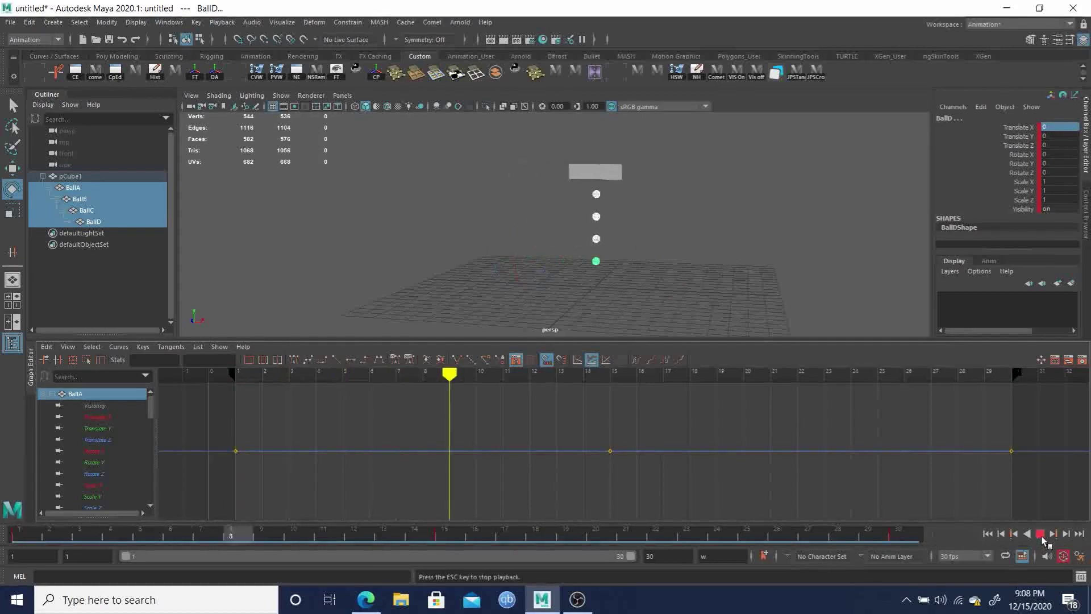
{"action": "left_click", "coordinate": [1041, 534]}
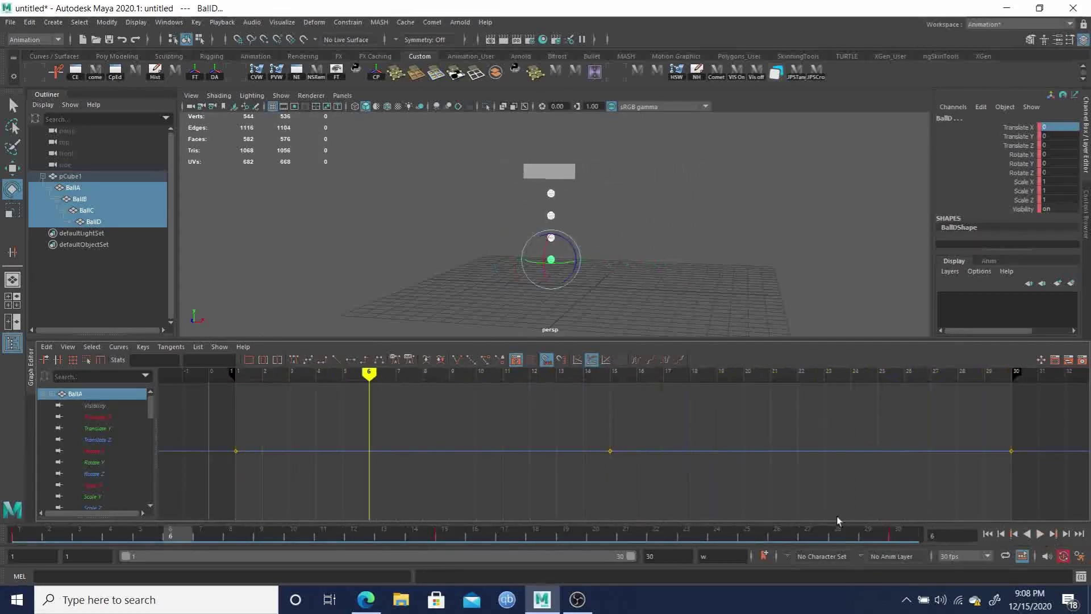
Step: At frame 8, swing BallA through BallD behind the cube's movement by setting their Rotate Z to -25
{"action": "left_click", "coordinate": [19, 535]}
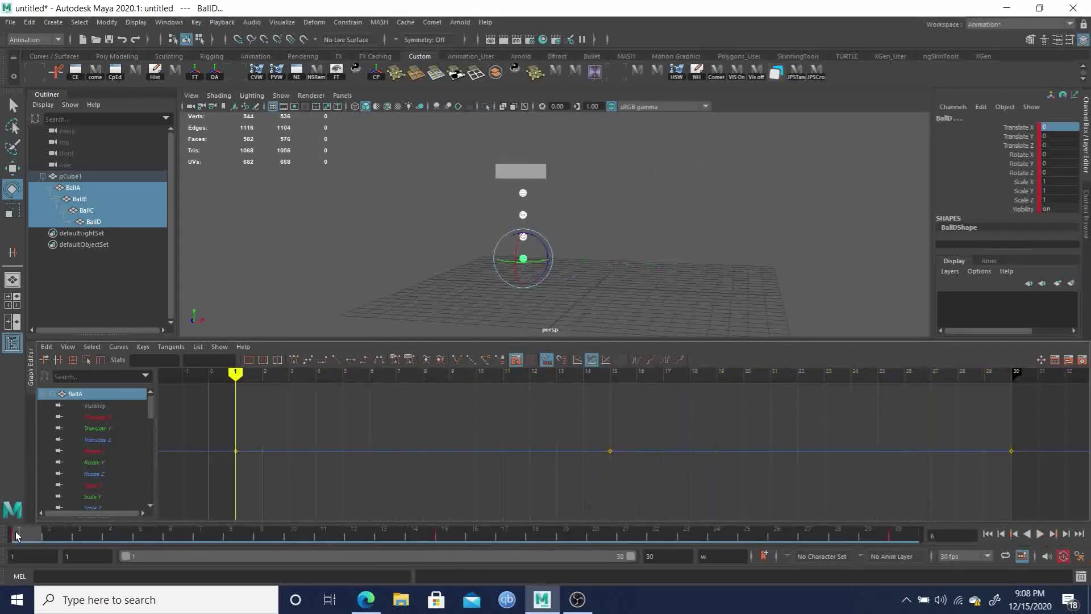
{"action": "left_click_drag", "start_coordinate": [17, 534], "coordinate": [252, 539]}
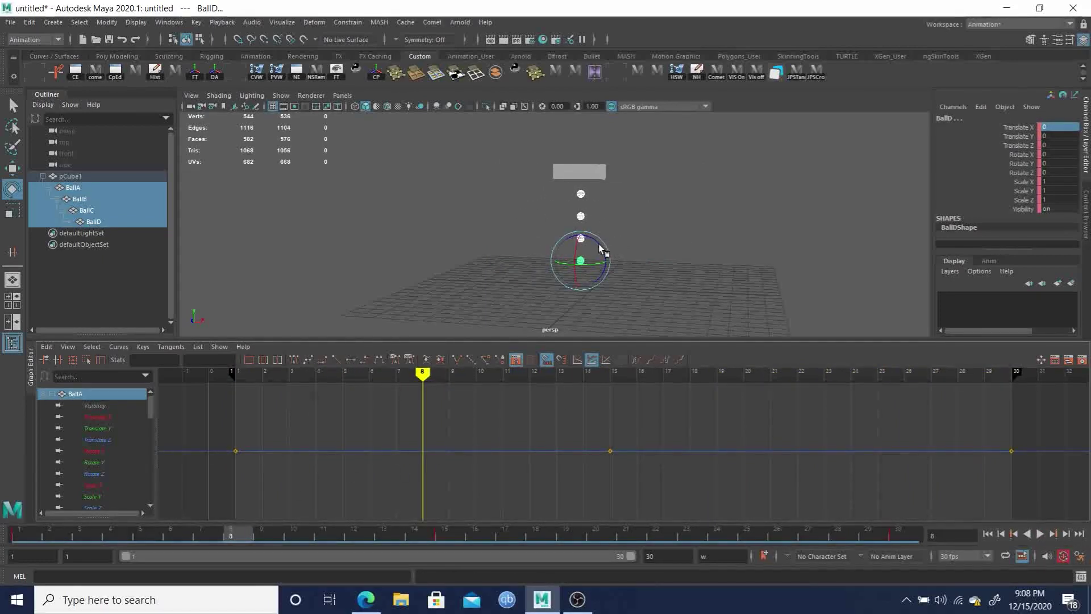
{"action": "left_click_drag", "start_coordinate": [599, 249], "coordinate": [603, 253]}
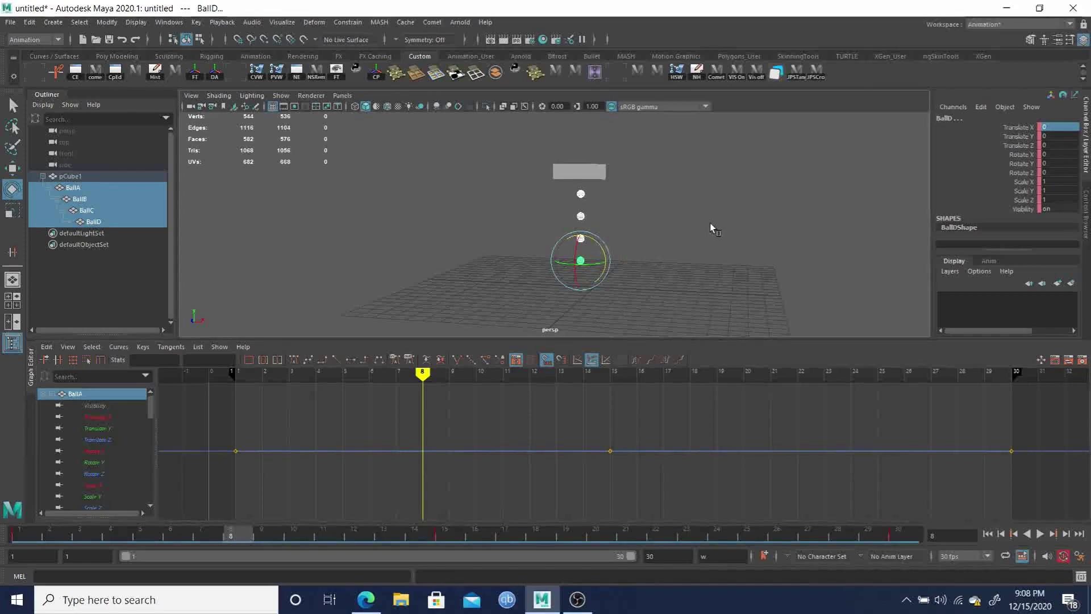
{"action": "middle_click_drag", "start_coordinate": [713, 239], "coordinate": [744, 265]}
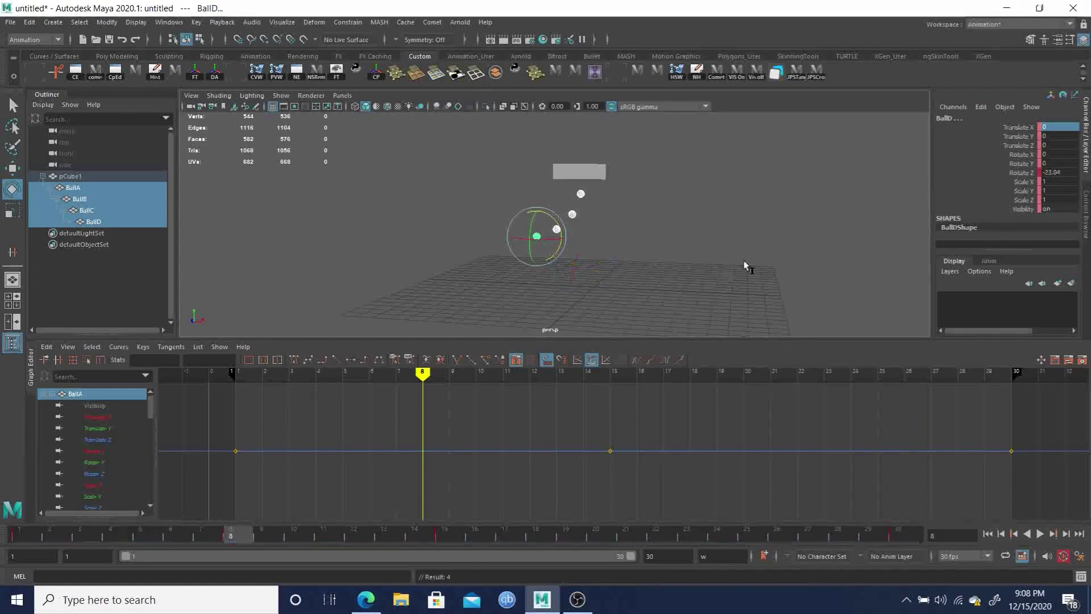
{"action": "double_click", "coordinate": [1052, 172]}
{"action": "type", "text": "-"}
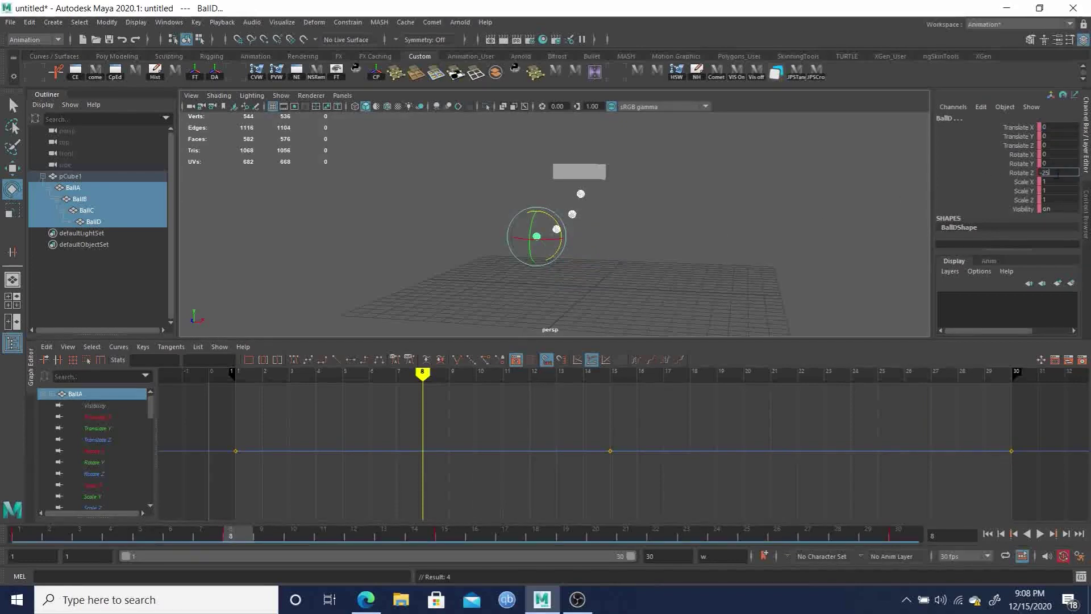
{"action": "type", "text": "25"}
{"action": "key", "text": "Return"}
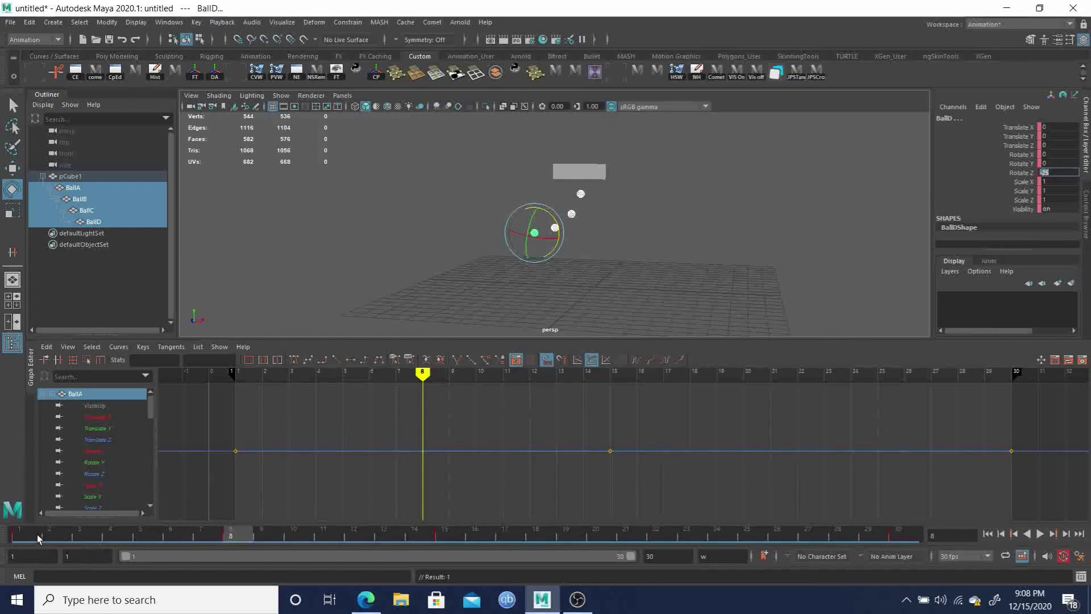
Step: At frame 23, swing BallA through BallD the opposite way by setting their Rotate Z to 25
{"action": "left_click_drag", "start_coordinate": [37, 537], "coordinate": [694, 534]}
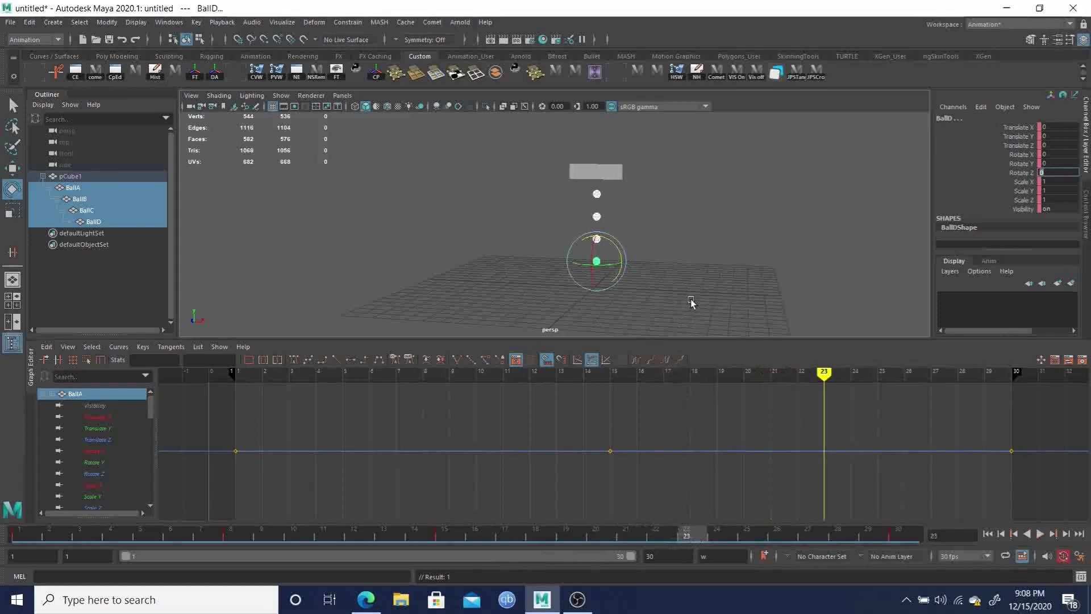
{"action": "middle_click_drag", "start_coordinate": [680, 286], "coordinate": [730, 279]}
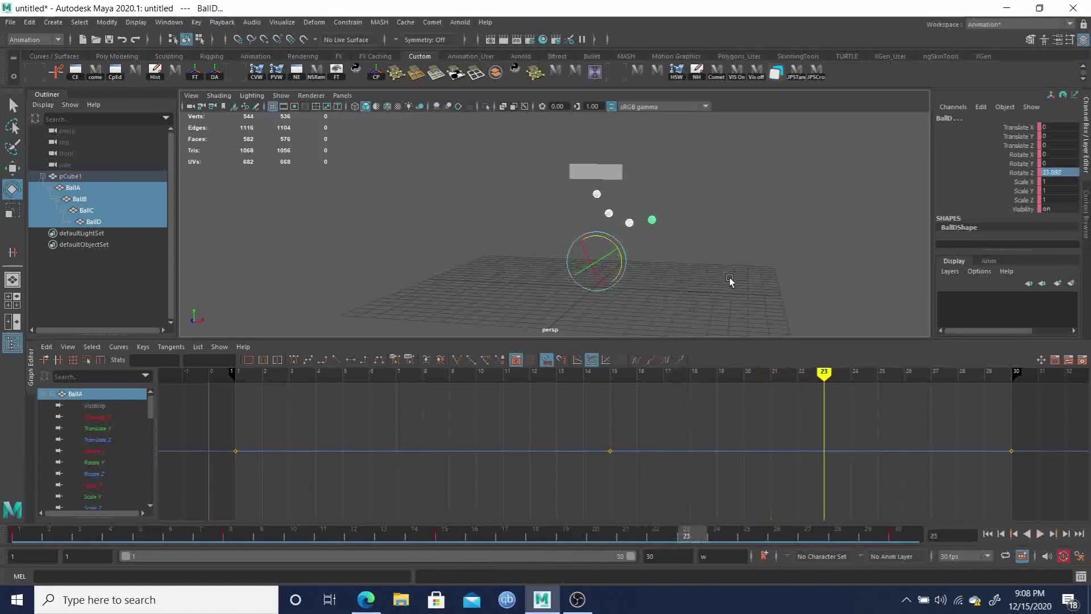
{"action": "double_click", "coordinate": [1062, 172]}
{"action": "type", "text": "25"}
{"action": "key", "text": "Return"}
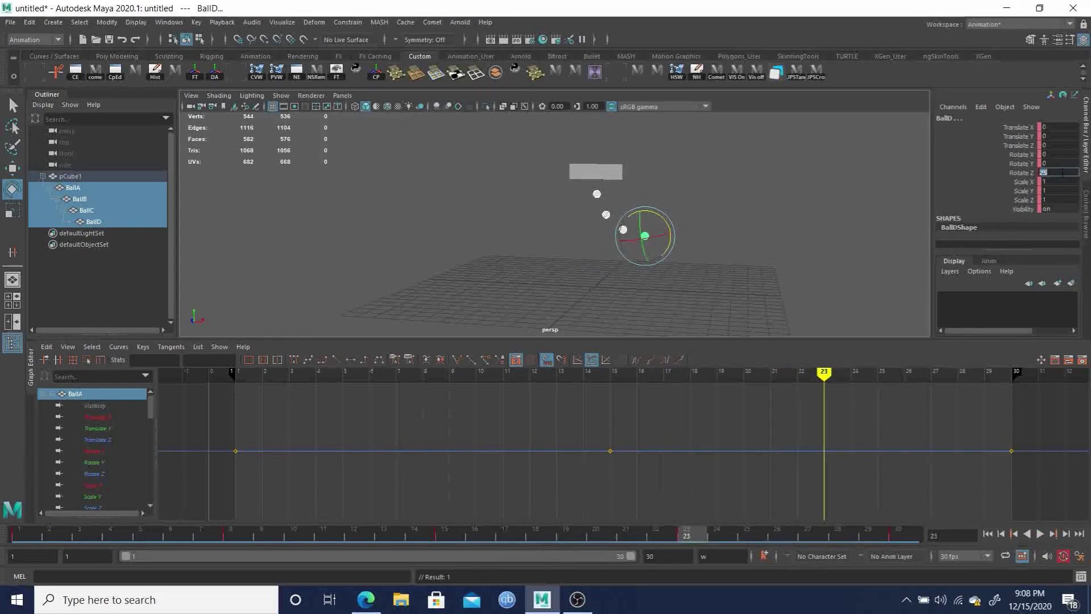
Step: Play the animation from the first frame and examine the chain's swing from several angles
{"action": "left_click", "coordinate": [988, 535]}
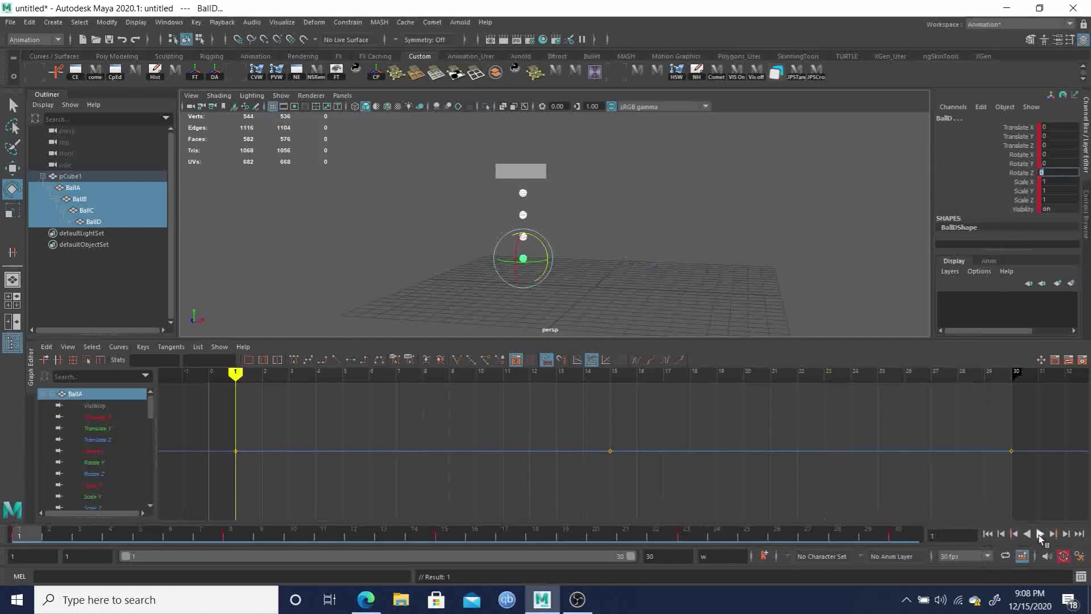
{"action": "left_click", "coordinate": [1040, 535]}
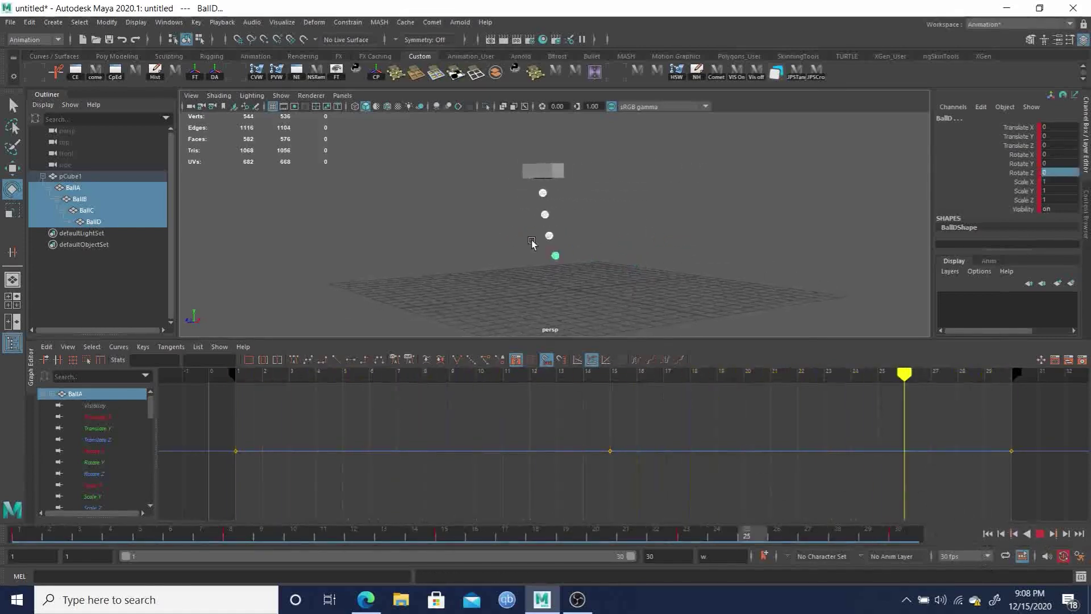
{"action": "left_click_drag", "start_coordinate": [578, 237], "coordinate": [667, 300], "text": "alt"}
{"action": "right_click_drag", "start_coordinate": [689, 268], "coordinate": [621, 238], "text": "alt"}
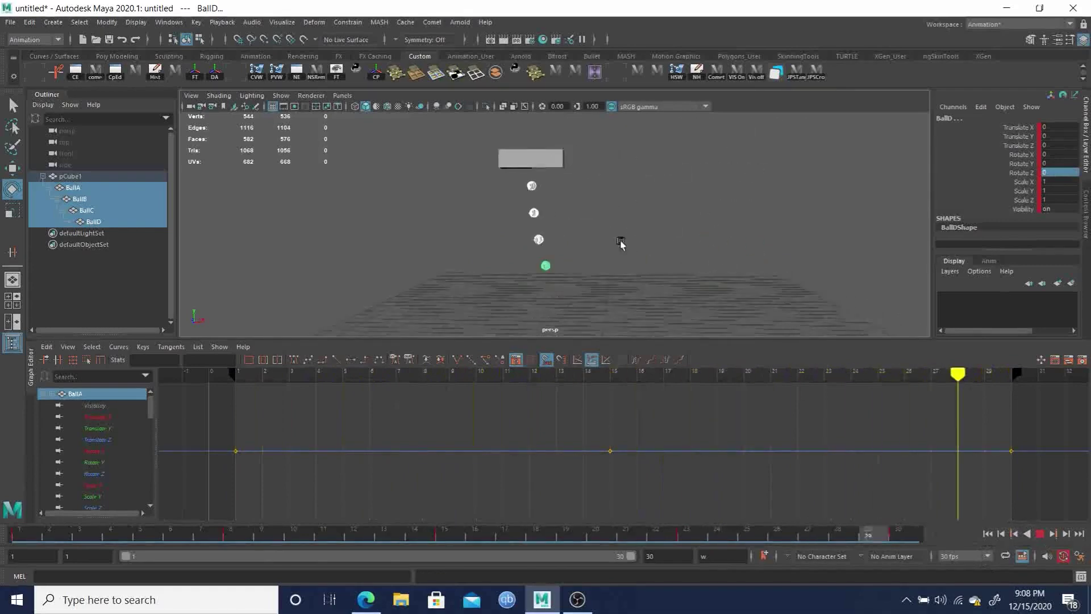
{"action": "mouse_move", "coordinate": [647, 254]}
{"action": "left_mouse_down", "text": "alt"}
{"action": "mouse_move", "coordinate": [619, 237]}
{"action": "mouse_move", "coordinate": [592, 244]}
{"action": "left_mouse_up", "text": "alt"}
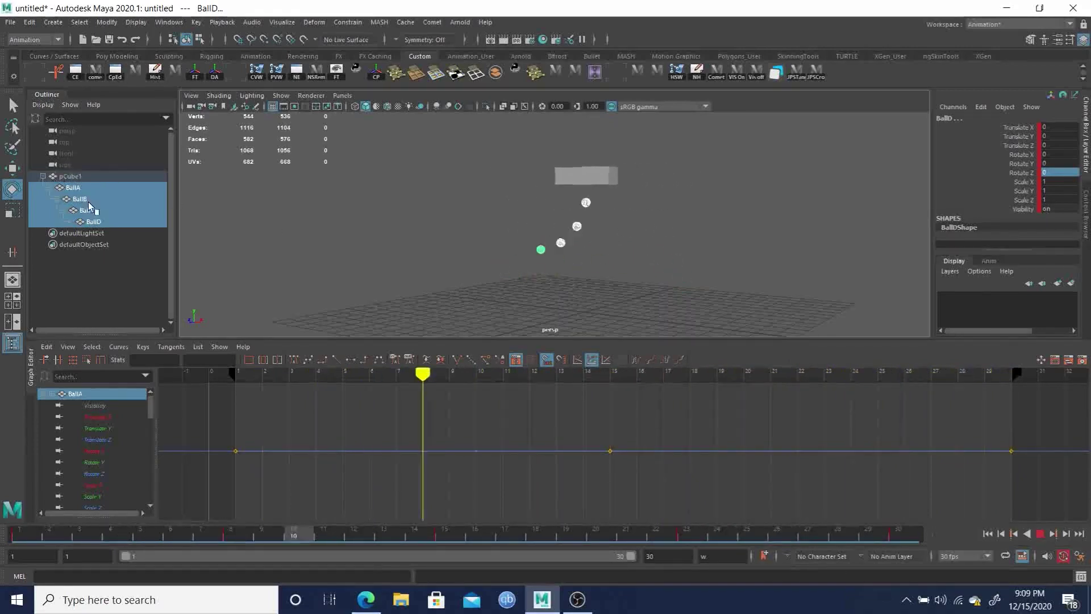
{"action": "left_click", "coordinate": [1040, 533]}
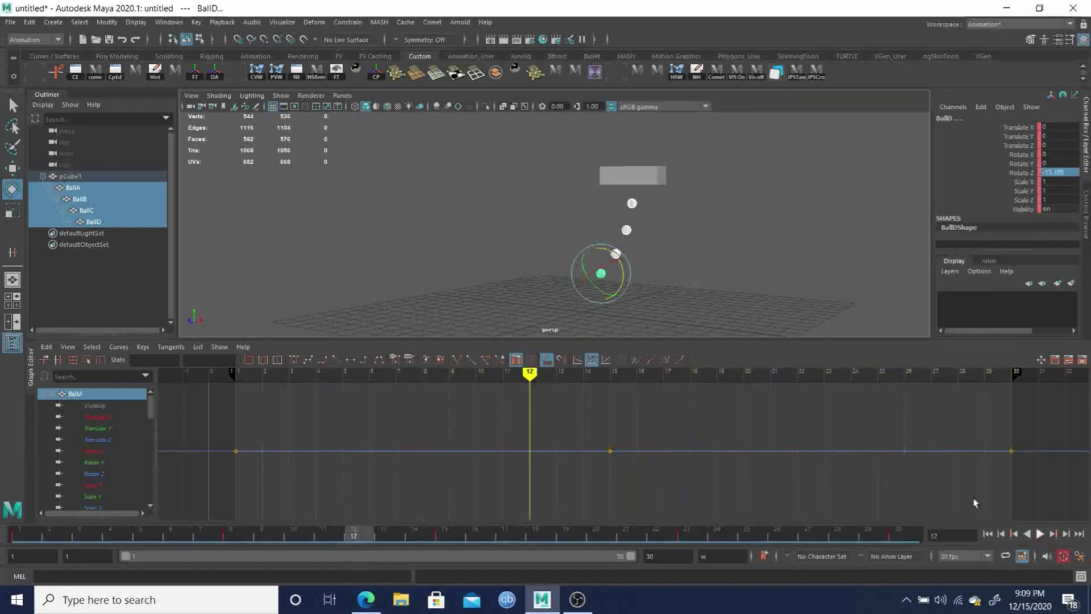
Step: Isolate the Rotate Z curves of BallA through BallD and set their pre-infinity and post-infinity to cycle
{"action": "left_click_drag", "start_coordinate": [72, 187], "coordinate": [581, 498]}
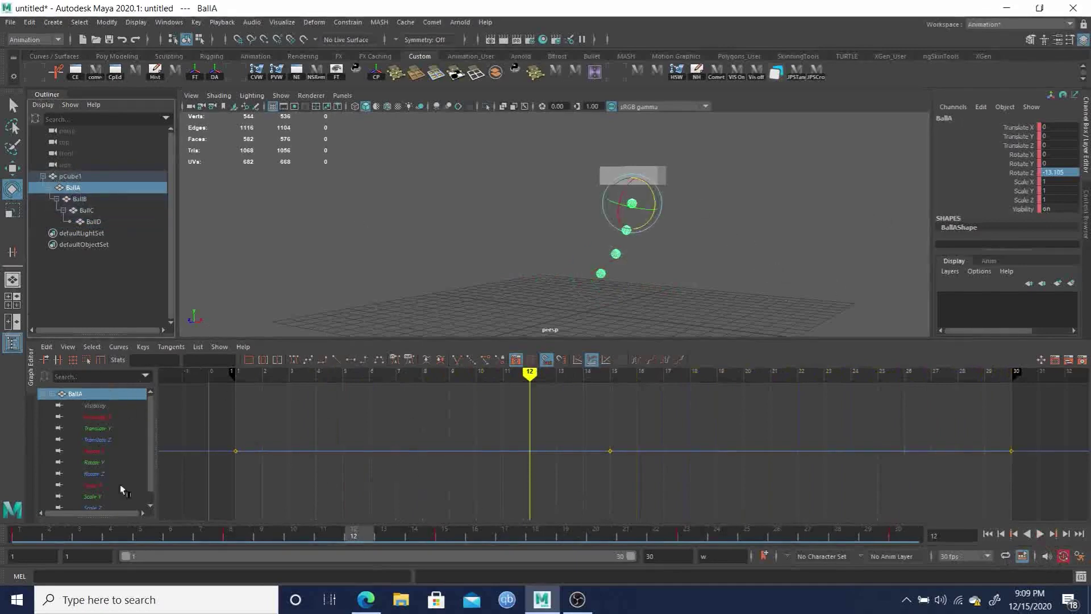
{"action": "left_click", "coordinate": [93, 474]}
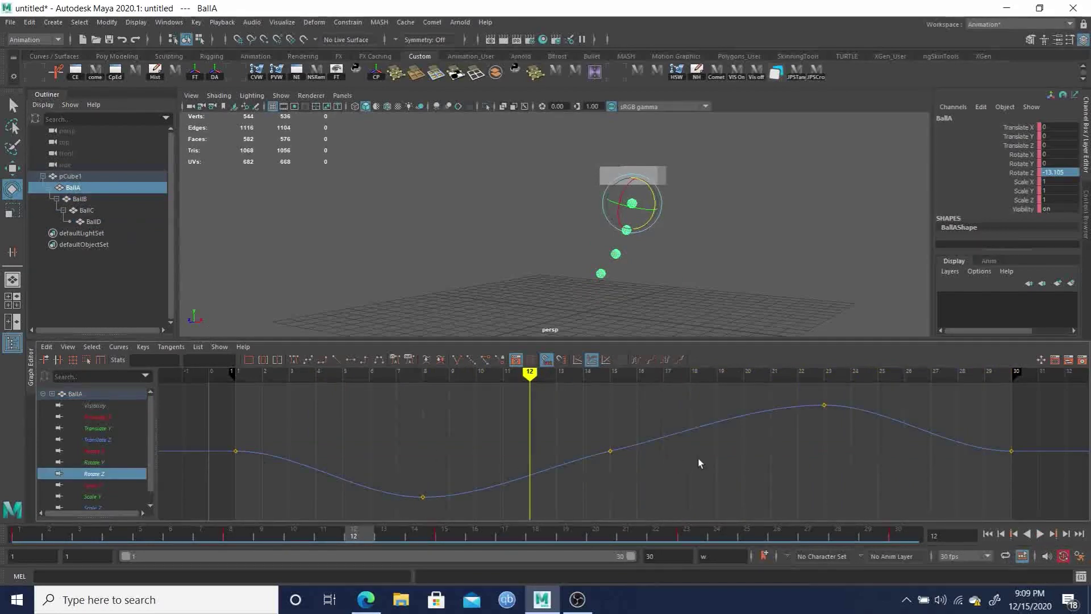
{"action": "left_click_drag", "start_coordinate": [94, 203], "coordinate": [87, 199]}
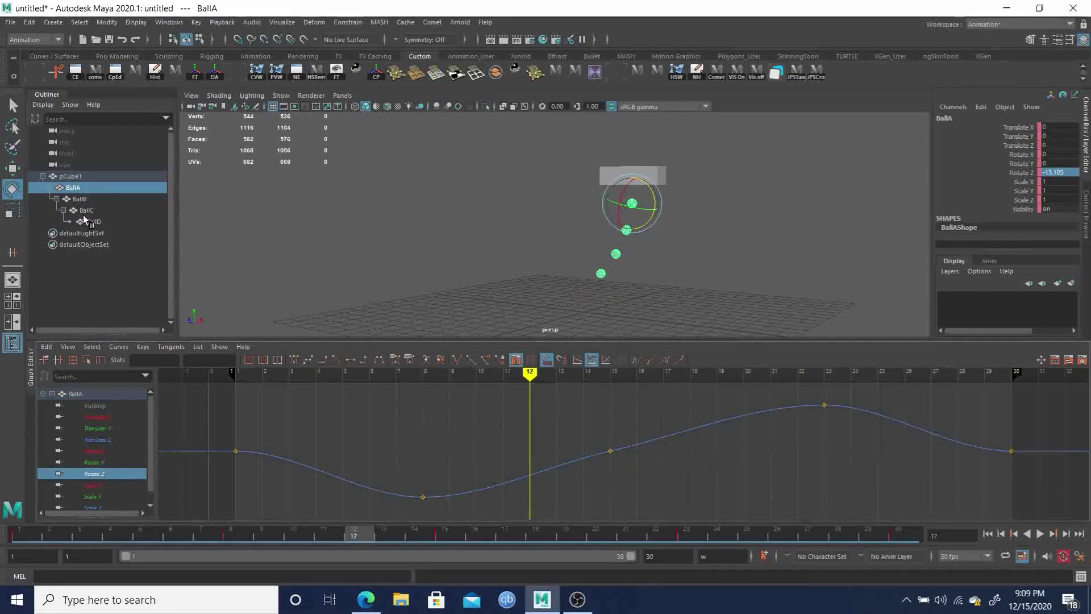
{"action": "left_click", "coordinate": [93, 222], "text": "shift"}
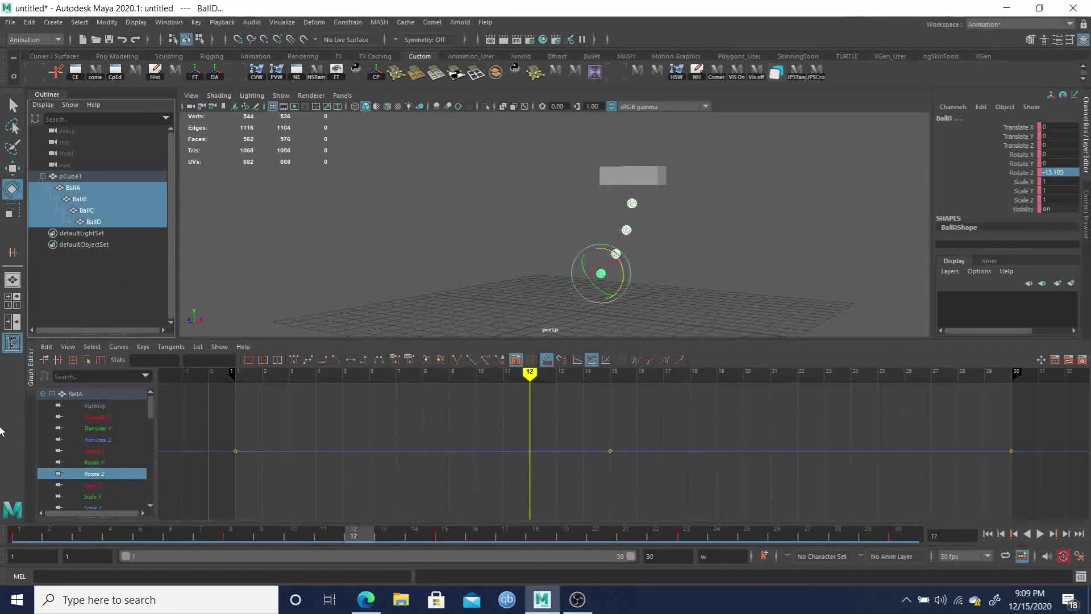
{"action": "left_click", "coordinate": [96, 474]}
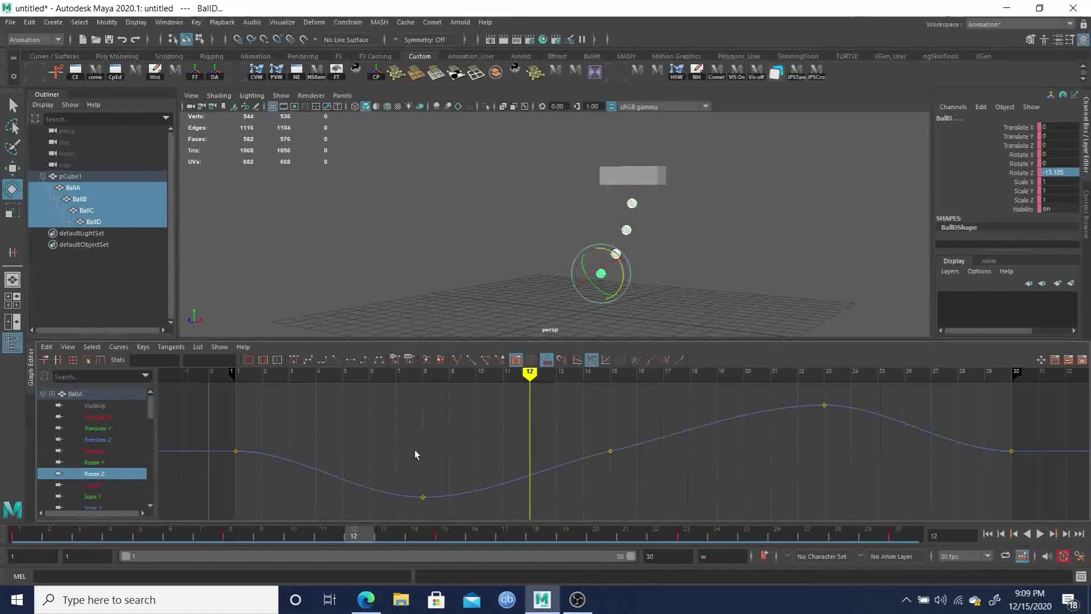
{"action": "left_click", "coordinate": [635, 359]}
{"action": "left_click", "coordinate": [667, 360]}
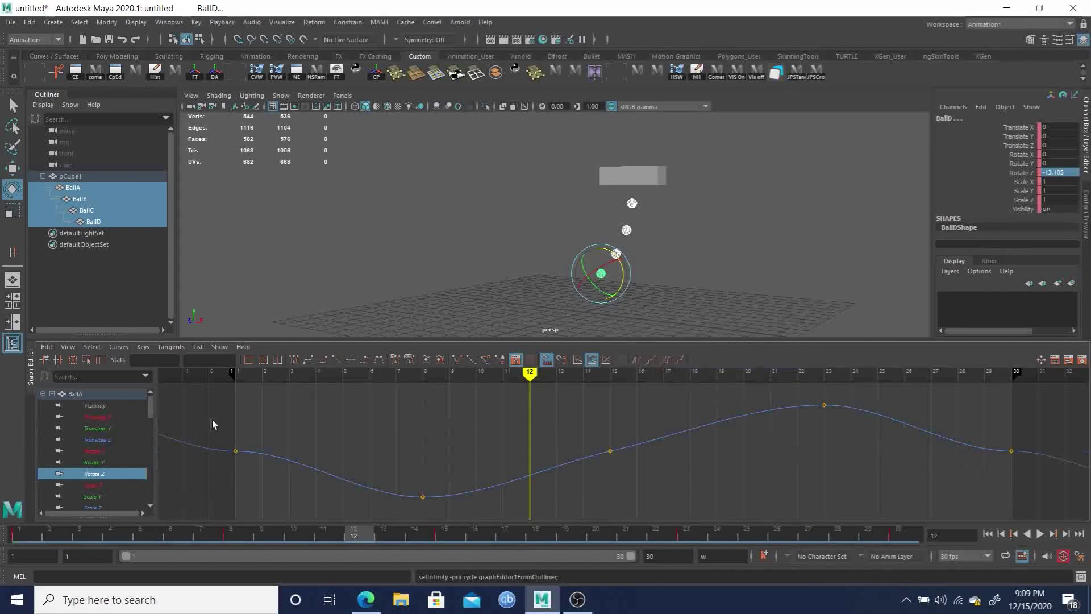
{"action": "left_click_drag", "start_coordinate": [262, 486], "coordinate": [261, 486]}
{"action": "left_click_drag", "start_coordinate": [992, 417], "coordinate": [1032, 475], "text": "shift"}
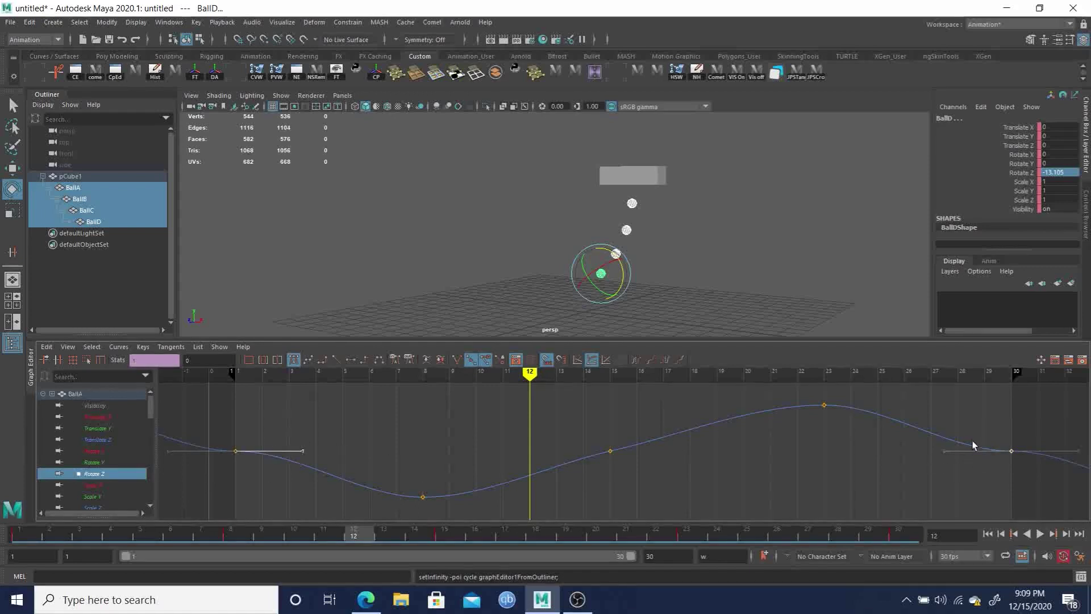
{"action": "left_click_drag", "start_coordinate": [979, 487], "coordinate": [979, 494]}
{"action": "left_click_drag", "start_coordinate": [980, 494], "coordinate": [976, 493]}
{"action": "middle_click_drag", "start_coordinate": [920, 487], "coordinate": [920, 474]}
{"action": "key", "text": "ctrl+z"}
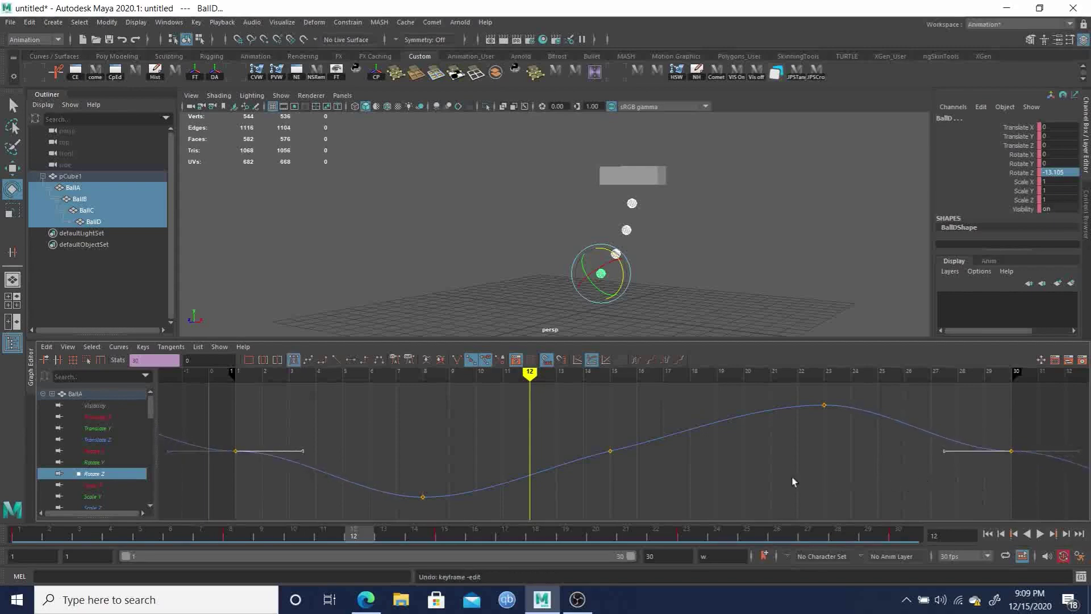
Step: Tilt the tangents of the balls' Rotate Z keys at frames 1 and 30 downward so the curves loop smoothly
{"action": "left_click_drag", "start_coordinate": [979, 438], "coordinate": [1039, 467], "text": "ctrl"}
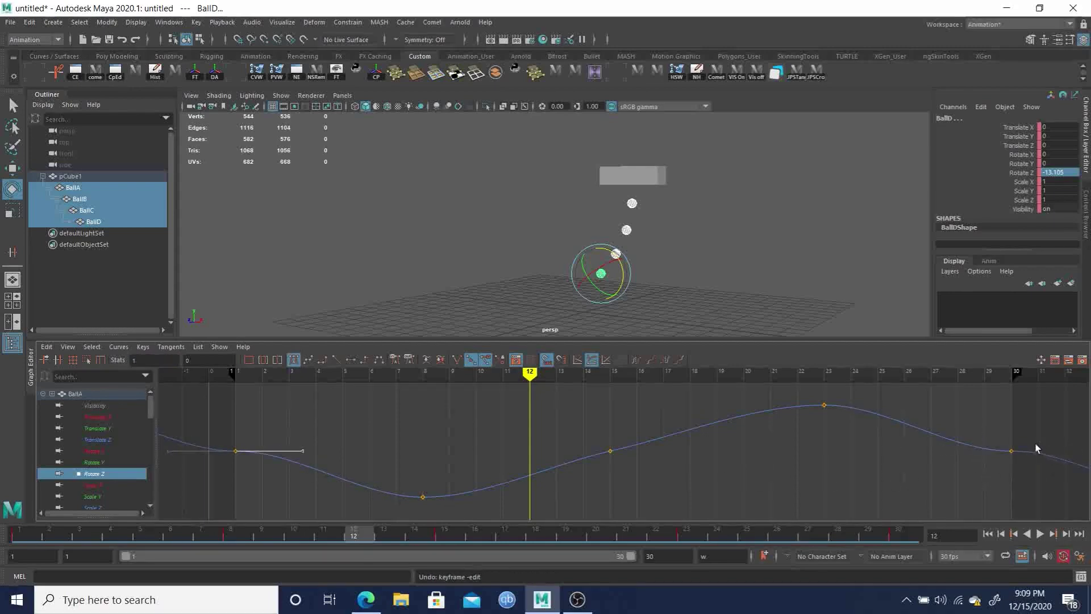
{"action": "left_click_drag", "start_coordinate": [984, 424], "coordinate": [1043, 494]}
{"action": "left_click_drag", "start_coordinate": [209, 423], "coordinate": [278, 487]}
{"action": "left_click_drag", "start_coordinate": [990, 431], "coordinate": [1029, 492]}
{"action": "left_click_drag", "start_coordinate": [234, 448], "coordinate": [241, 457]}
{"action": "left_click_drag", "start_coordinate": [991, 407], "coordinate": [1043, 497], "text": "shift"}
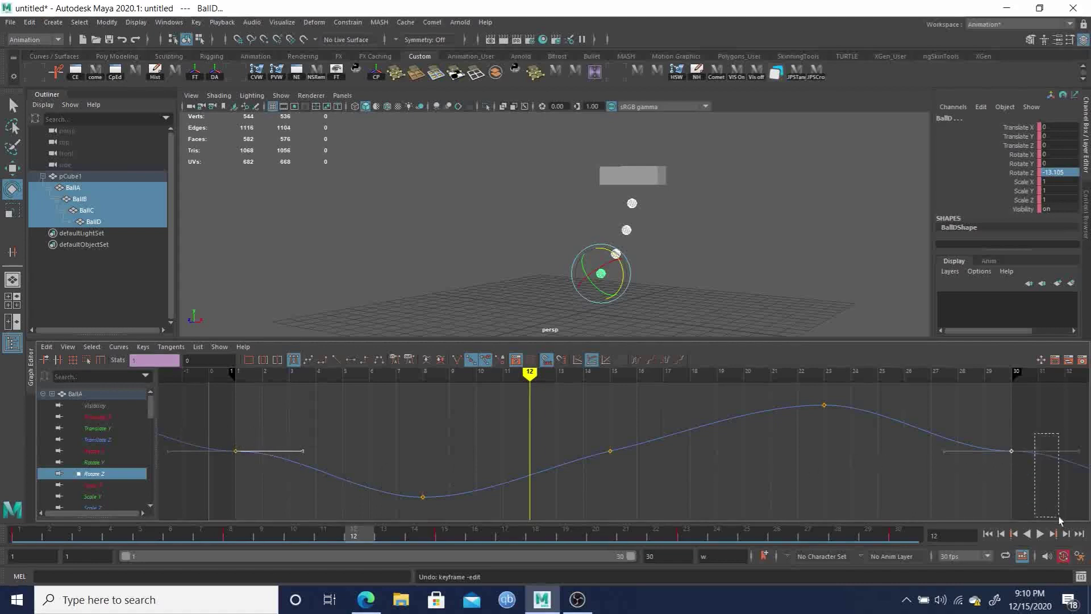
{"action": "left_click_drag", "start_coordinate": [1034, 436], "coordinate": [1036, 475]}
{"action": "middle_click_drag", "start_coordinate": [1049, 423], "coordinate": [1048, 453]}
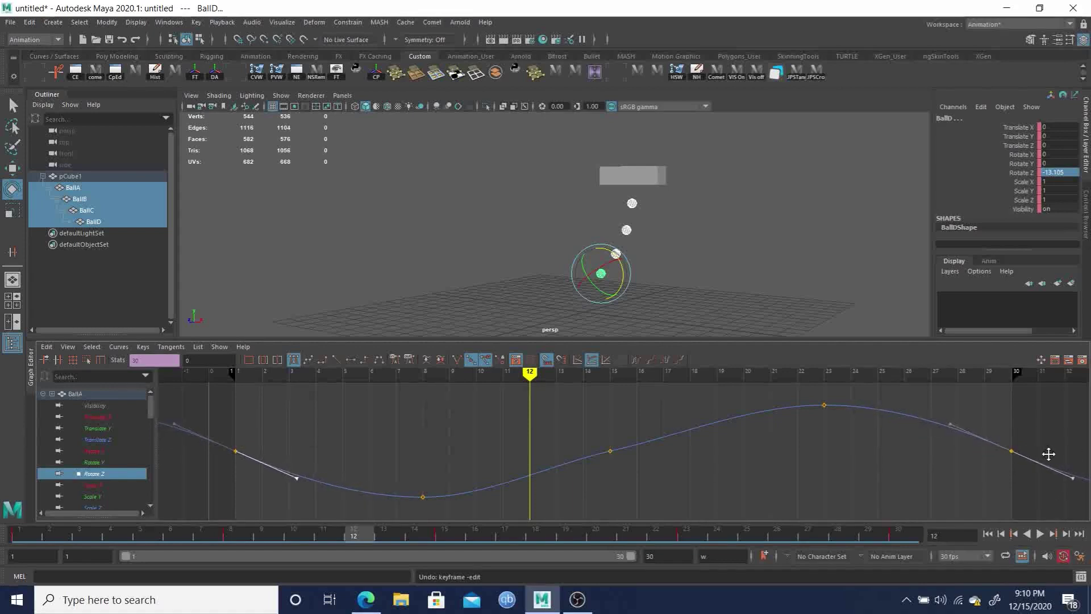
Step: Steepen the tangents of BallA's Rotate Z key at frame 15 and play the animation to check the swing
{"action": "left_click", "coordinate": [610, 451]}
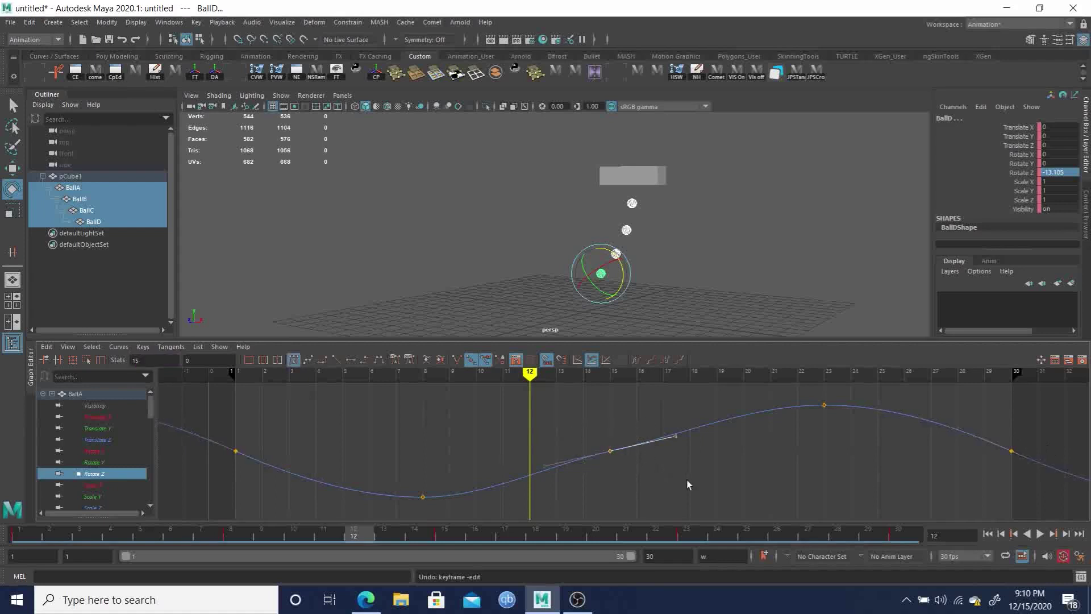
{"action": "middle_click_drag", "start_coordinate": [688, 485], "coordinate": [692, 464]}
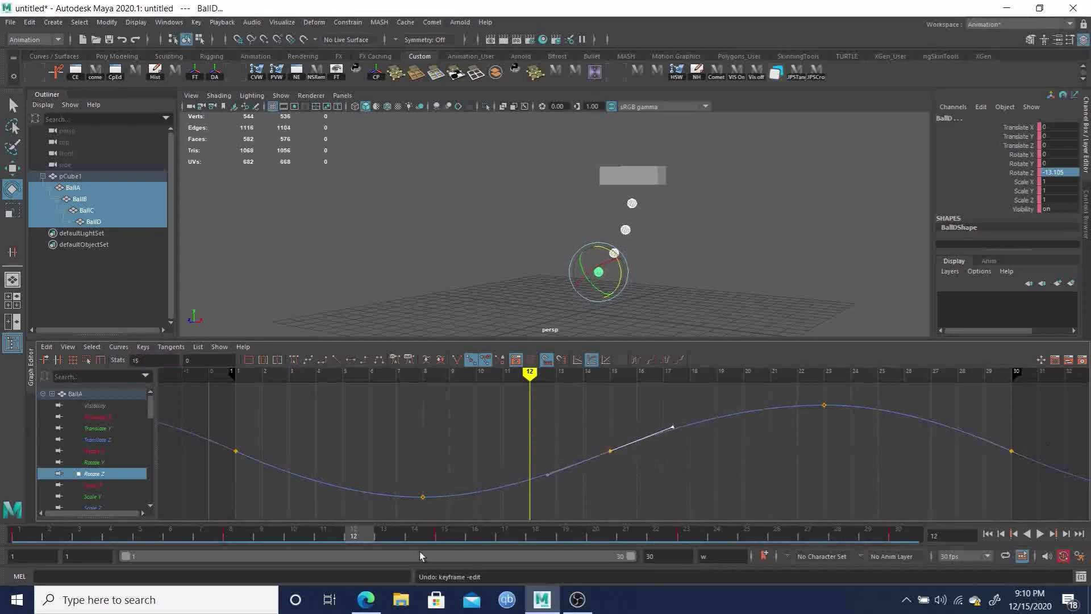
{"action": "left_click_drag", "start_coordinate": [19, 534], "coordinate": [1040, 519]}
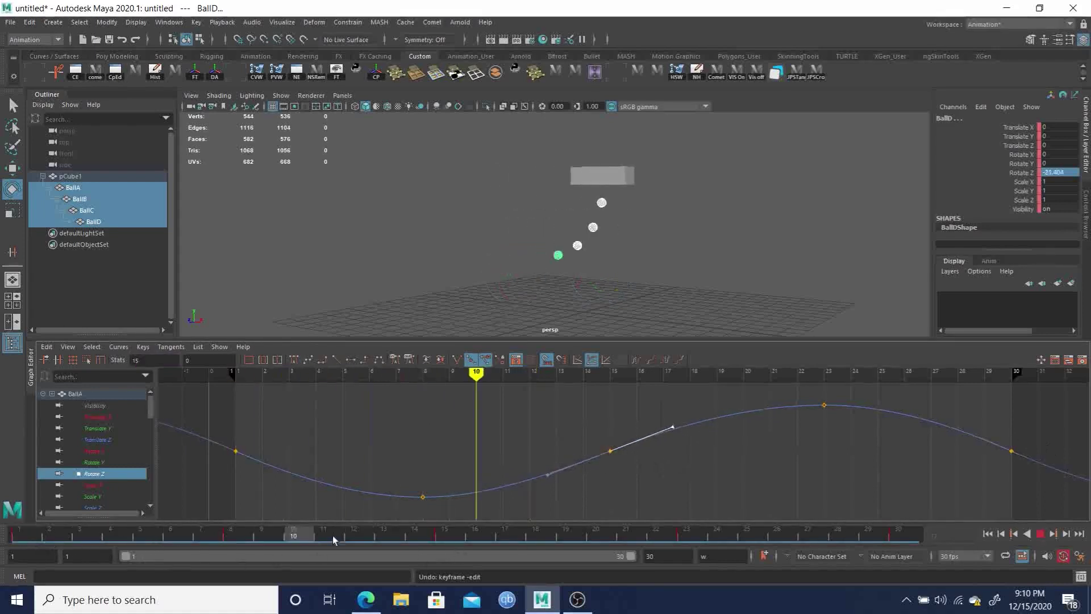
{"action": "left_click", "coordinate": [1040, 534]}
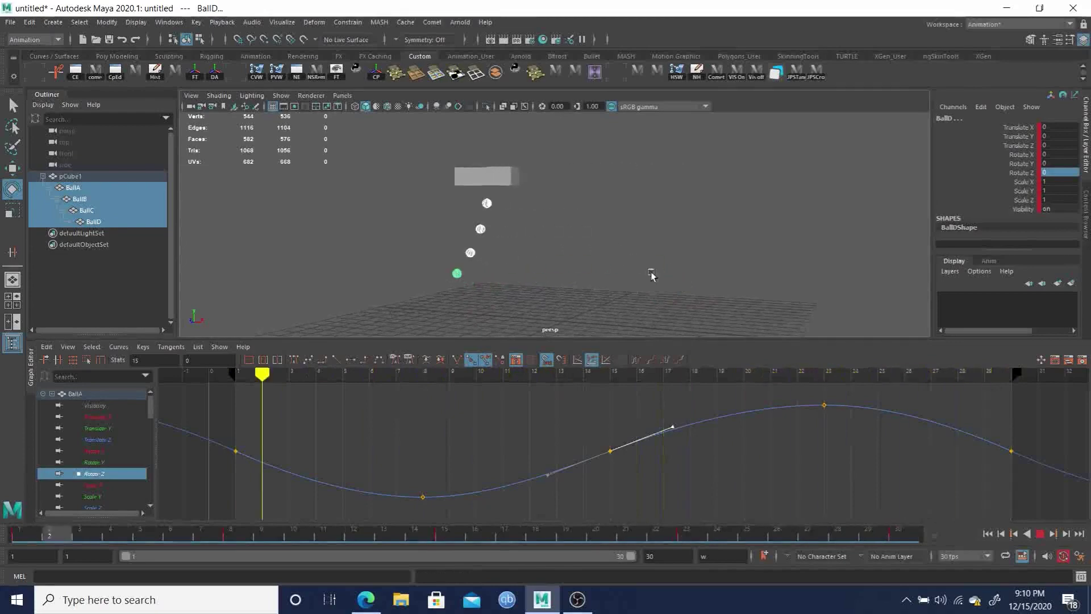
{"action": "left_click", "coordinate": [1040, 534]}
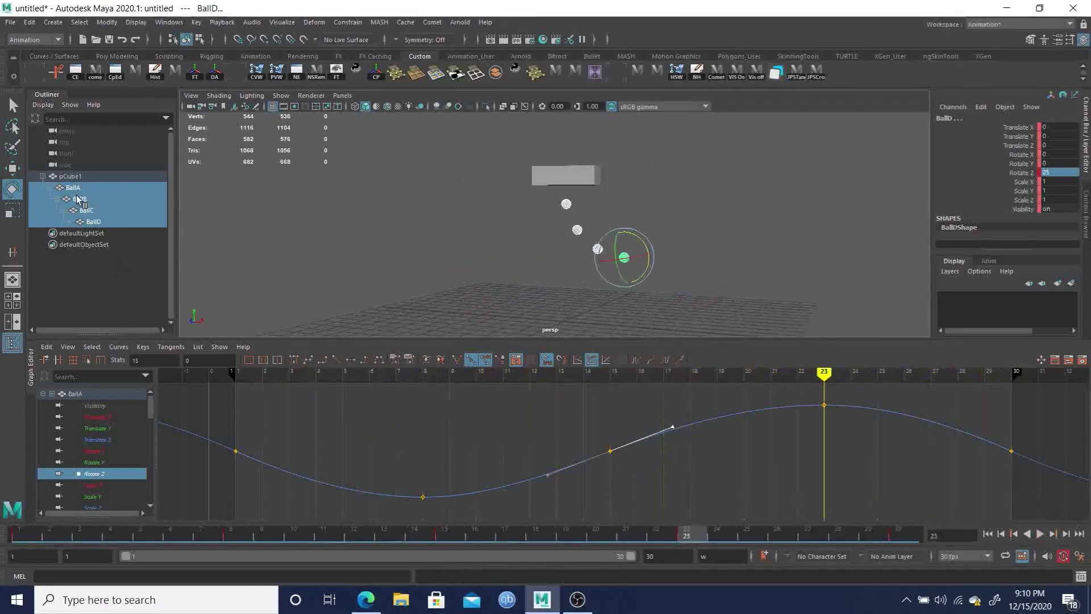
Step: Compare the Rotate Z curves of BallB and BallA in the Graph Editor, including how they run beyond frames 1 and 30
{"action": "scroll", "coordinate": [684, 480], "scroll_direction": "down", "scroll_amount": 2}
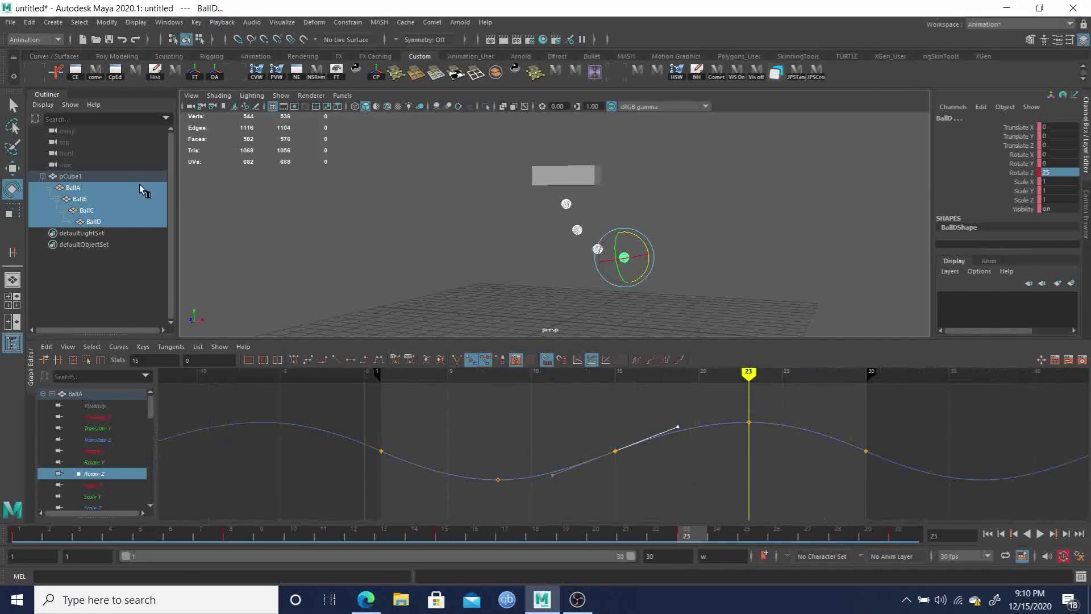
{"action": "left_click", "coordinate": [76, 200]}
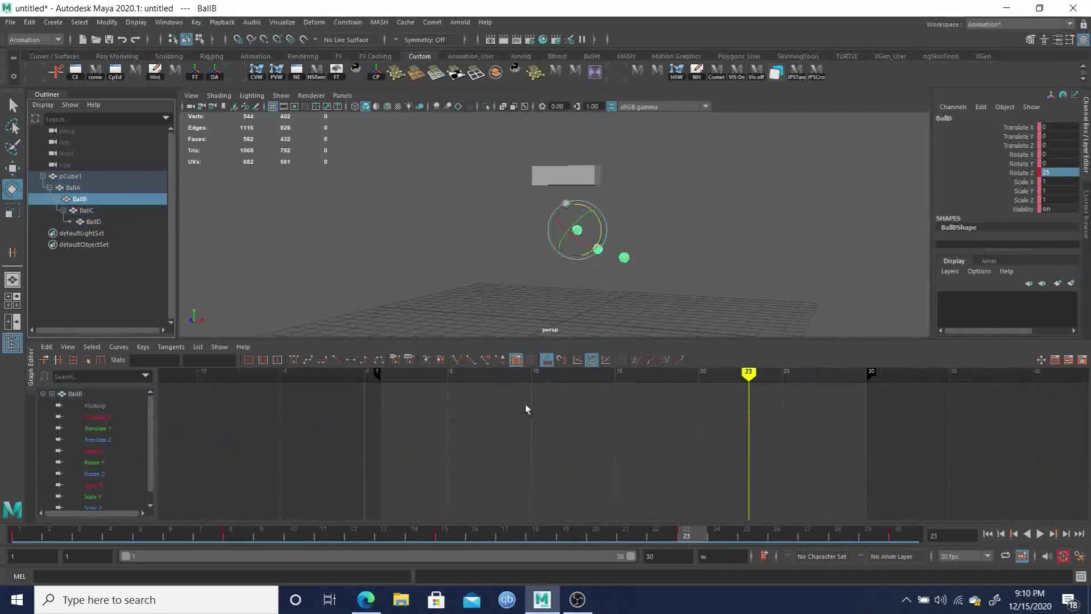
{"action": "left_click", "coordinate": [97, 473]}
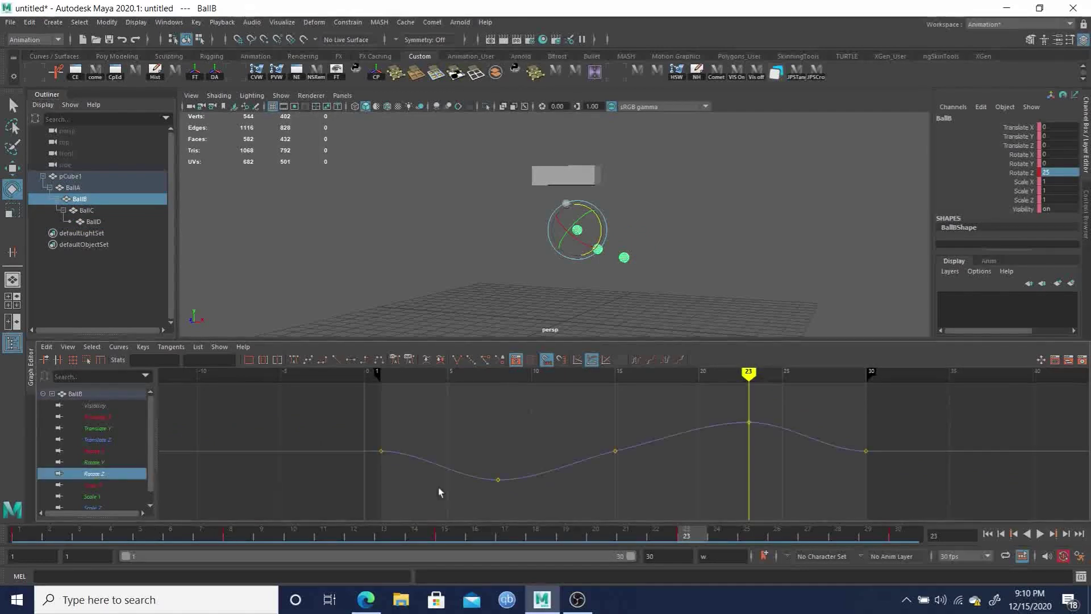
{"action": "key", "text": "f"}
{"action": "left_click_drag", "start_coordinate": [985, 443], "coordinate": [1026, 468]}
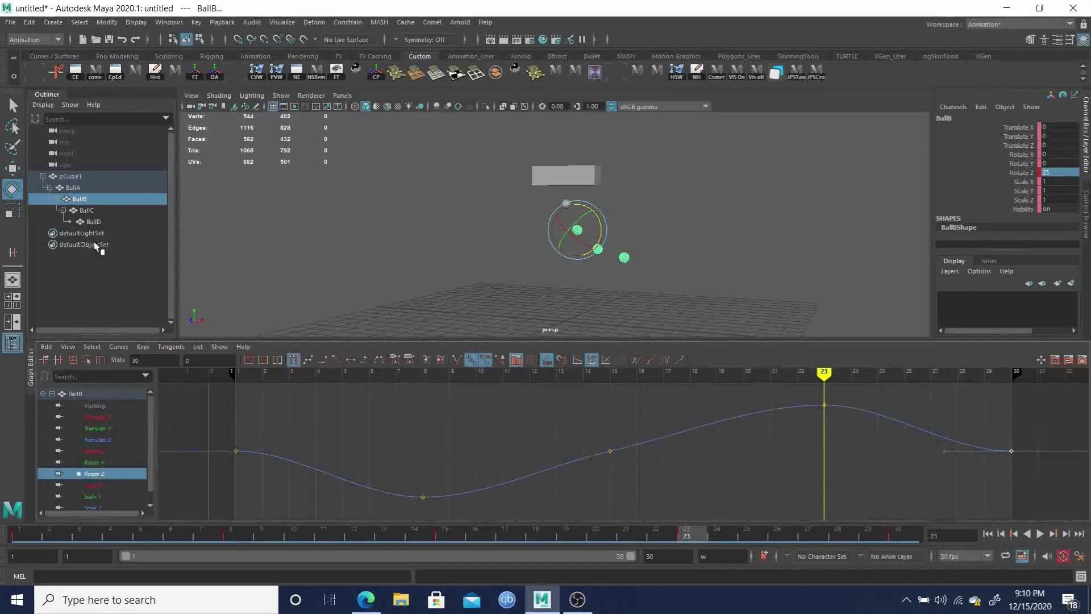
{"action": "left_click", "coordinate": [73, 187]}
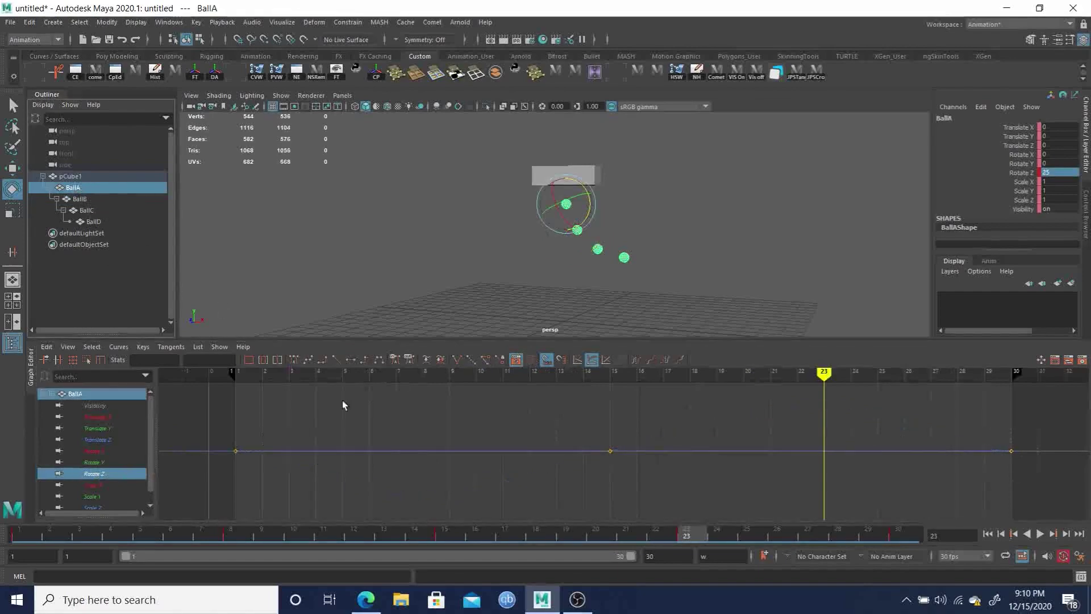
{"action": "left_click", "coordinate": [87, 473]}
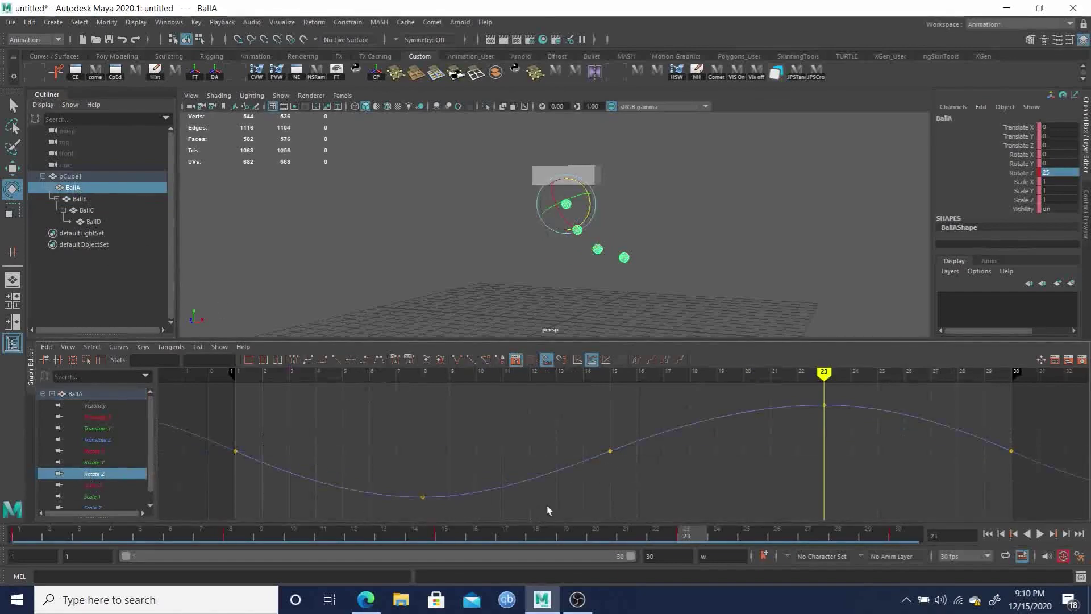
Step: Steepen the tangents of BallB's Rotate Z key at frame 15
{"action": "left_click", "coordinate": [84, 200]}
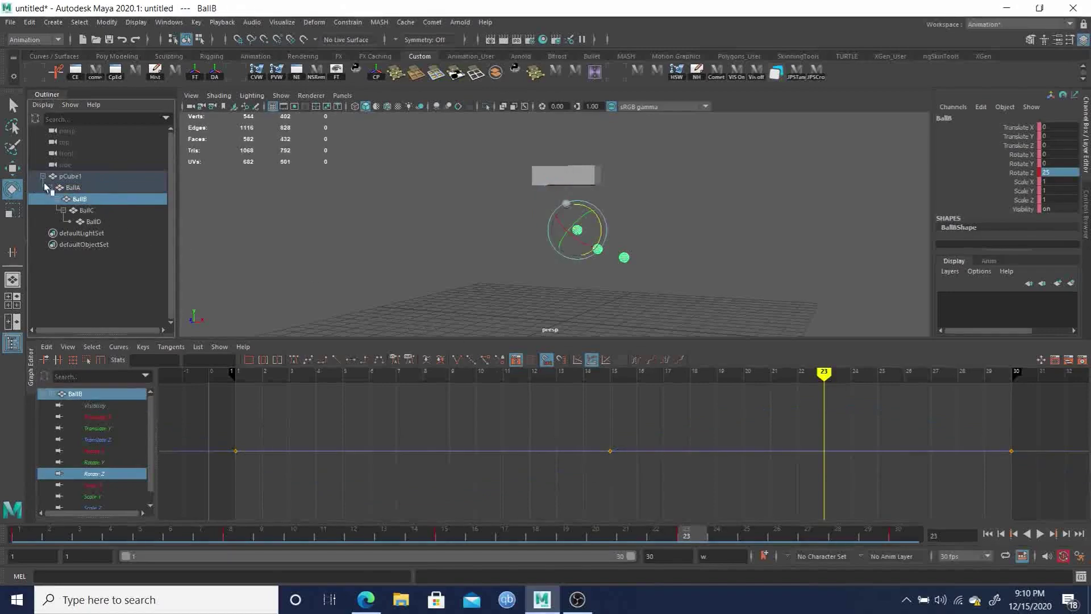
{"action": "left_click", "coordinate": [98, 474]}
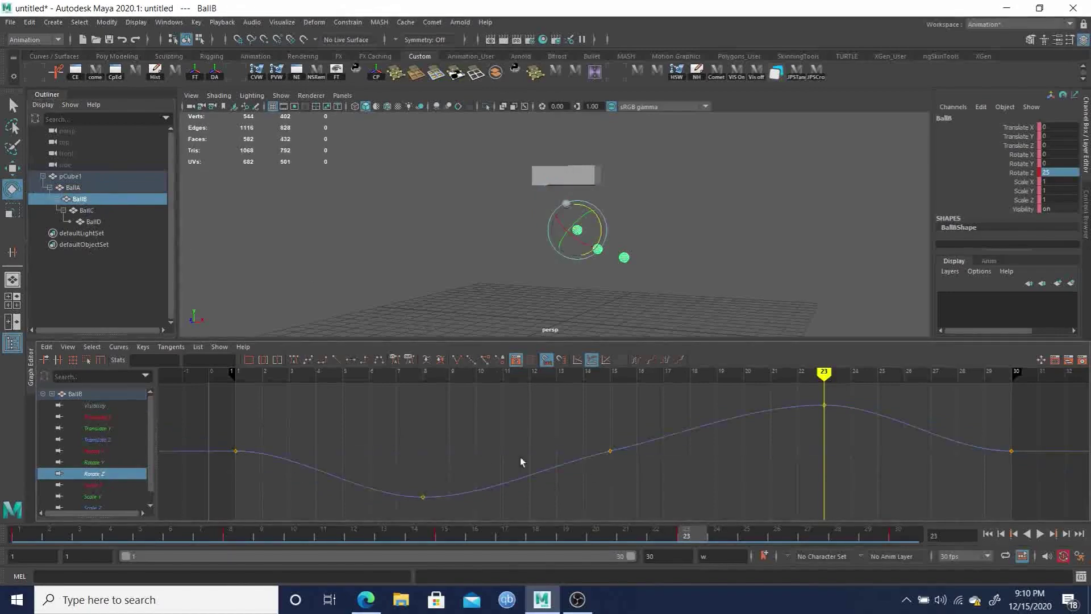
{"action": "left_click", "coordinate": [609, 451]}
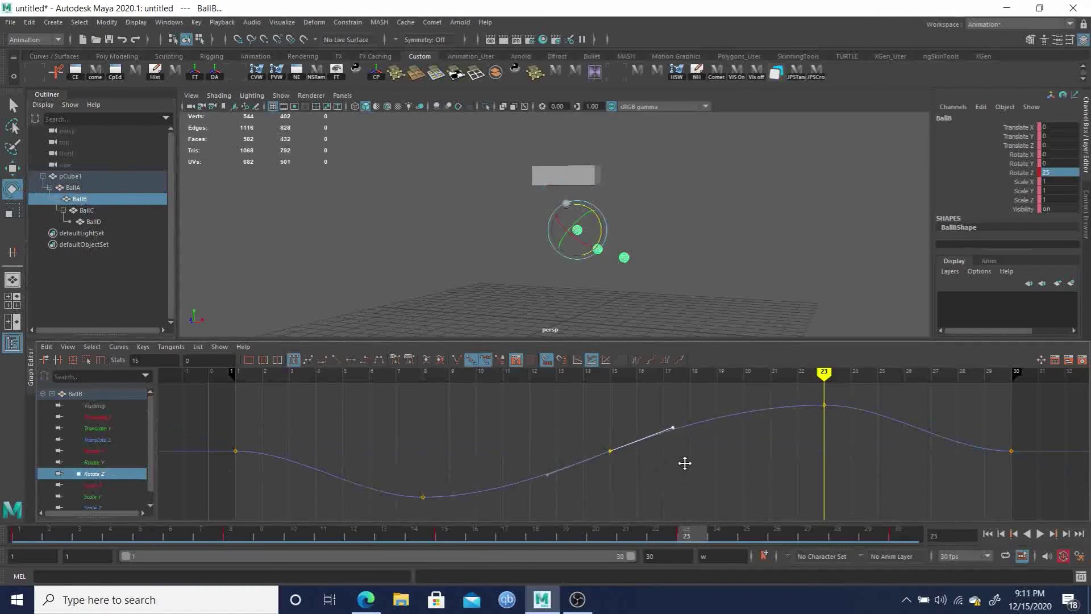
Step: Set BallB's Rotate Z curve to cycle before and after its keys, and tilt its tangents at frames 1 and 30 downward
{"action": "left_click", "coordinate": [341, 481]}
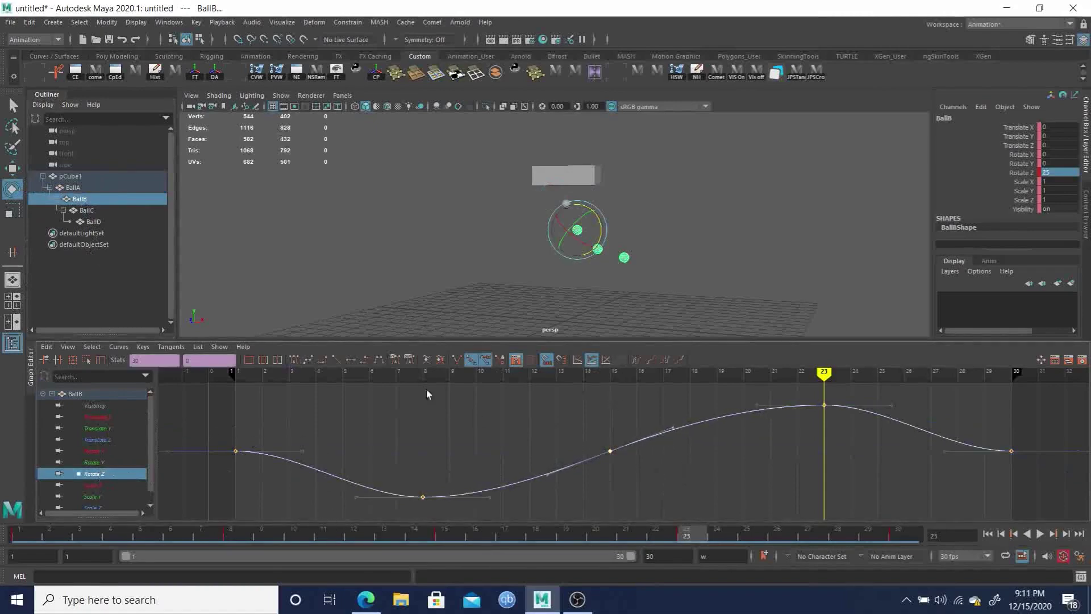
{"action": "left_click", "coordinate": [637, 360]}
{"action": "left_click", "coordinate": [665, 360]}
{"action": "left_click", "coordinate": [469, 440]}
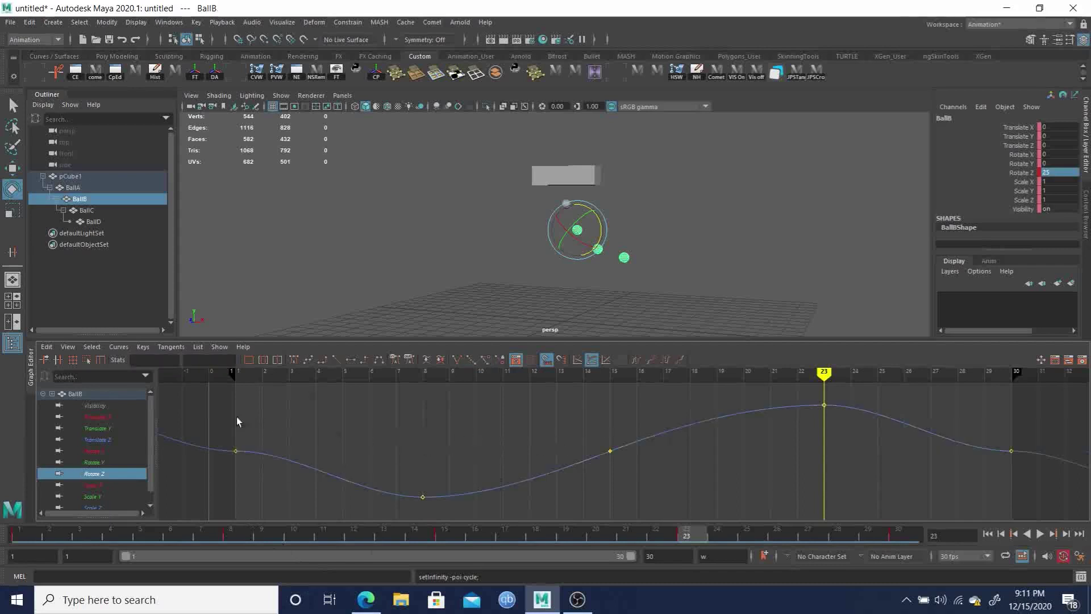
{"action": "left_click_drag", "start_coordinate": [995, 411], "coordinate": [1033, 464]}
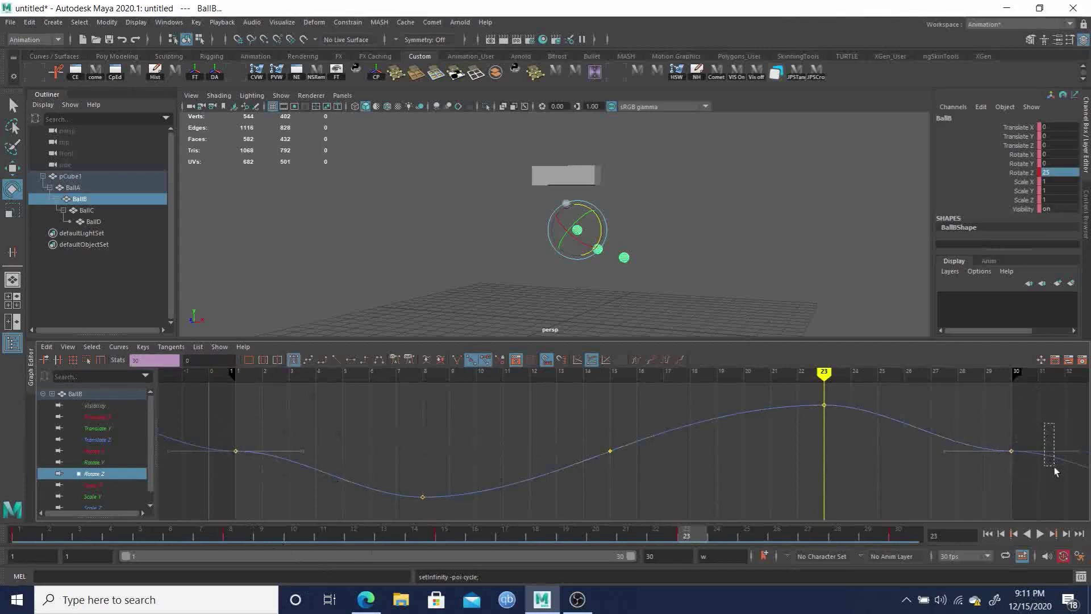
{"action": "key", "text": "ctrl+z"}
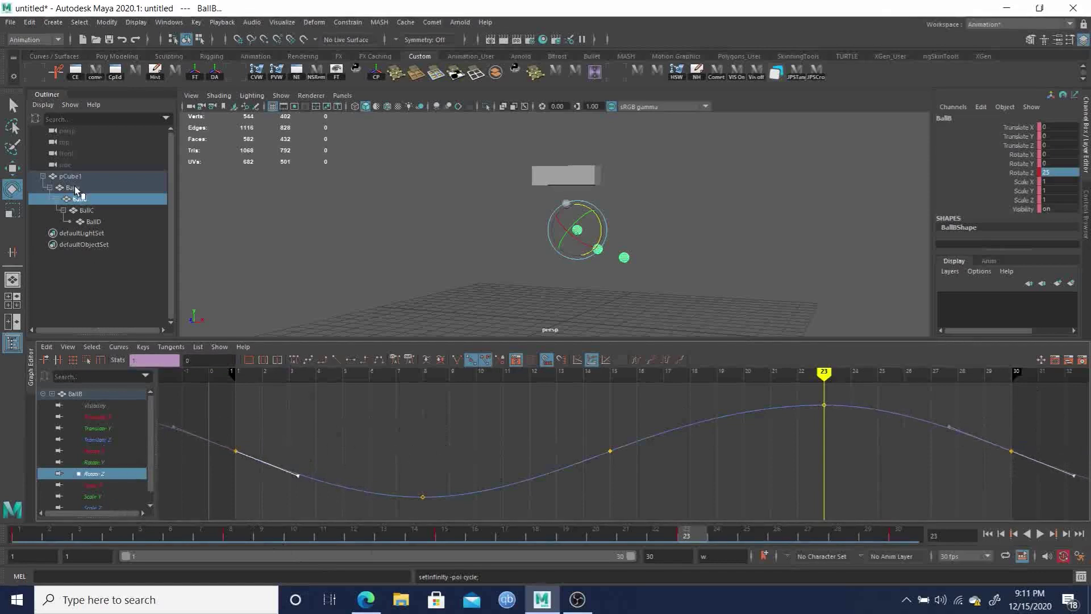
Step: Tilt BallC's Rotate Z tangents at frames 1 and 30 downward and set the curve's pre-infinity and post-infinity to cycle
{"action": "left_click", "coordinate": [85, 210]}
{"action": "left_click", "coordinate": [98, 473]}
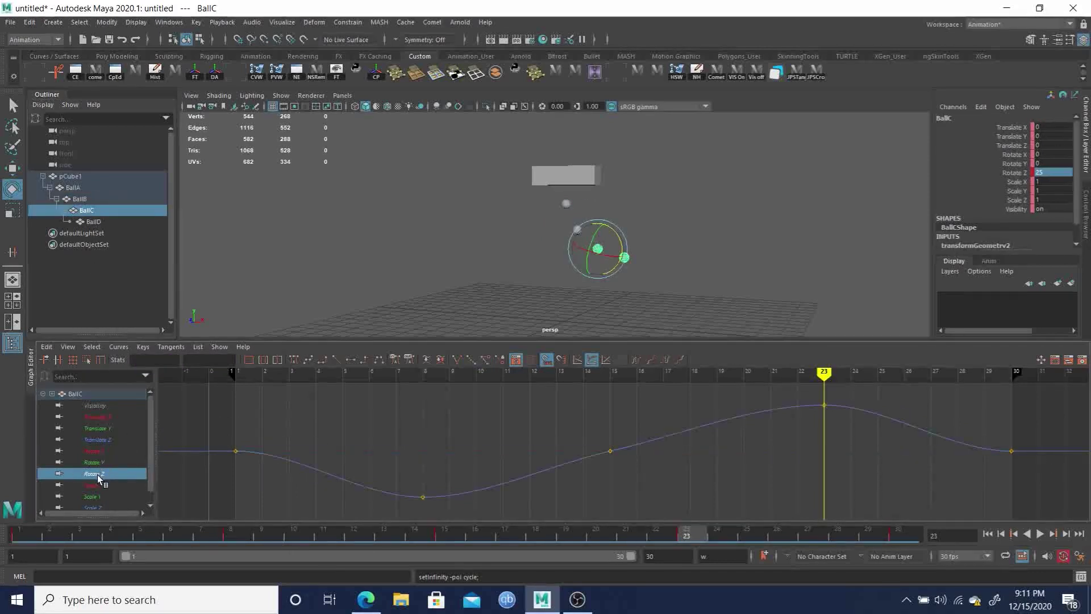
{"action": "left_click_drag", "start_coordinate": [212, 445], "coordinate": [311, 490]}
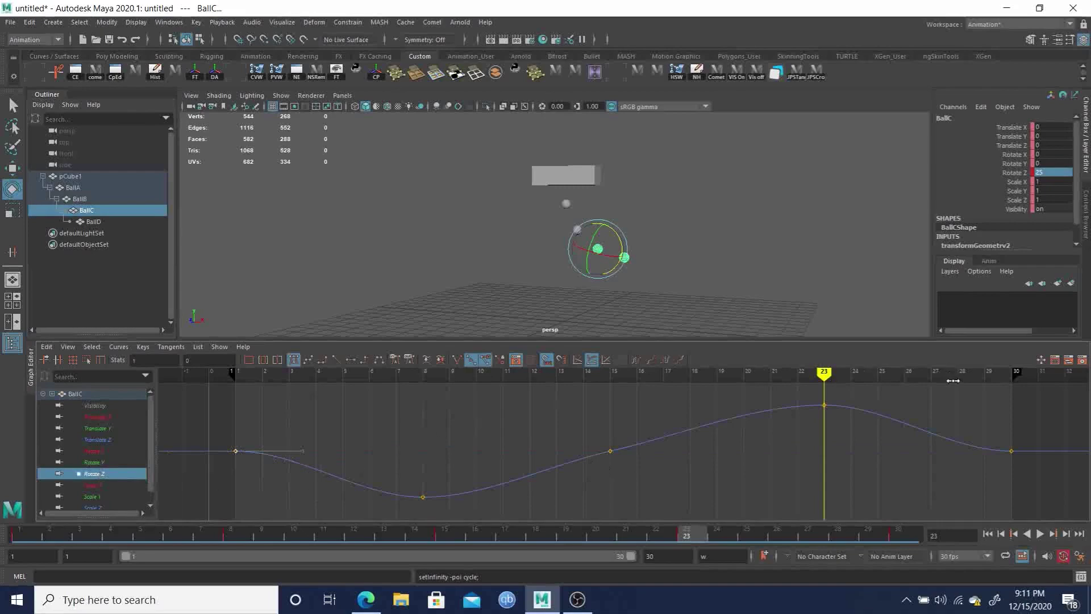
{"action": "left_click_drag", "start_coordinate": [961, 414], "coordinate": [1026, 467], "text": "shift"}
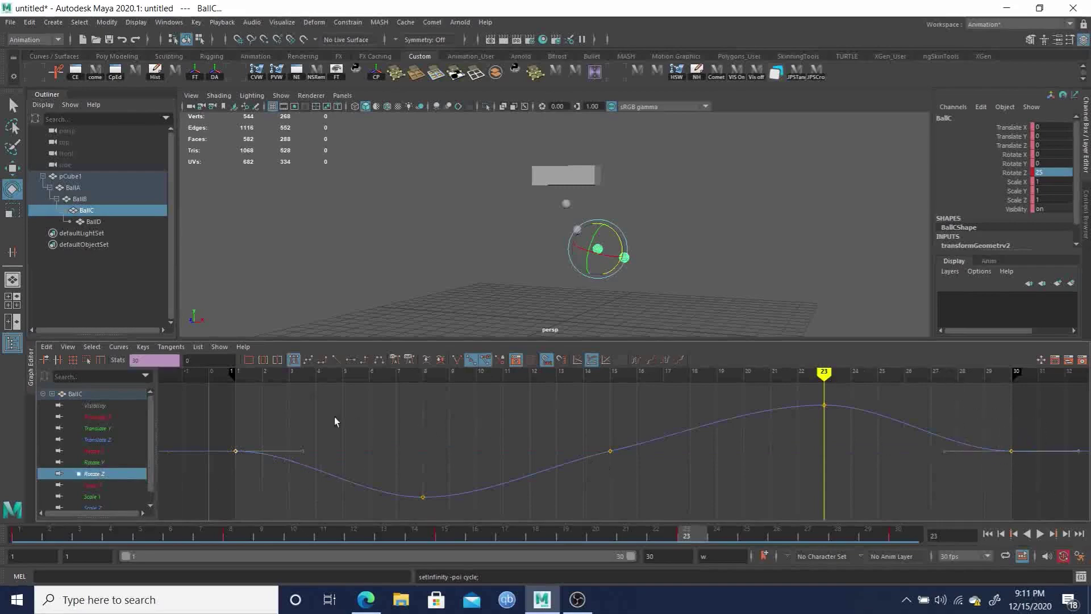
{"action": "middle_click_drag", "start_coordinate": [316, 457], "coordinate": [421, 465]}
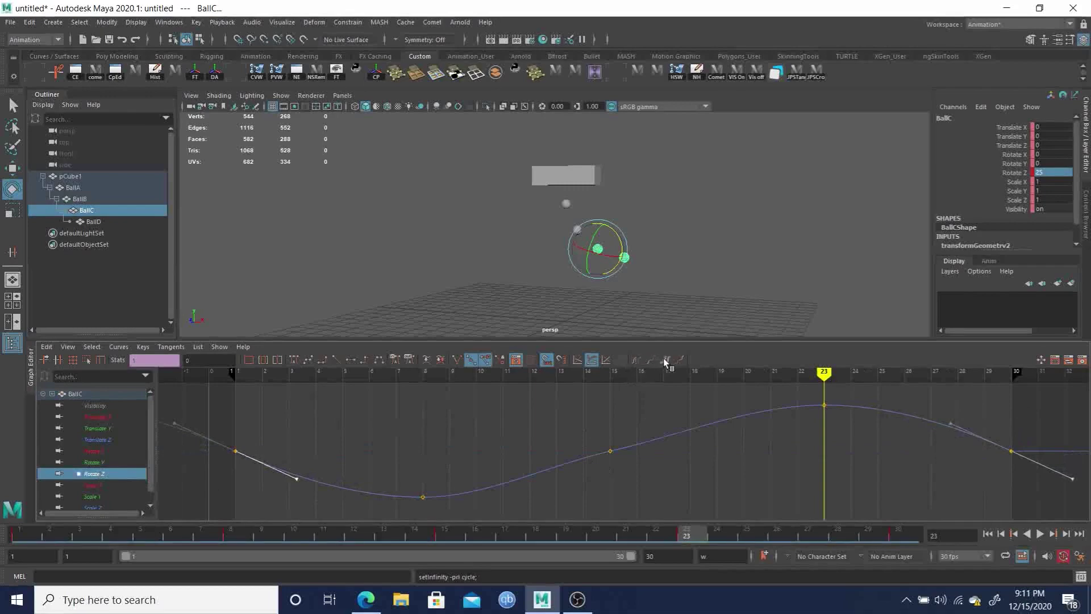
{"action": "left_click", "coordinate": [610, 451]}
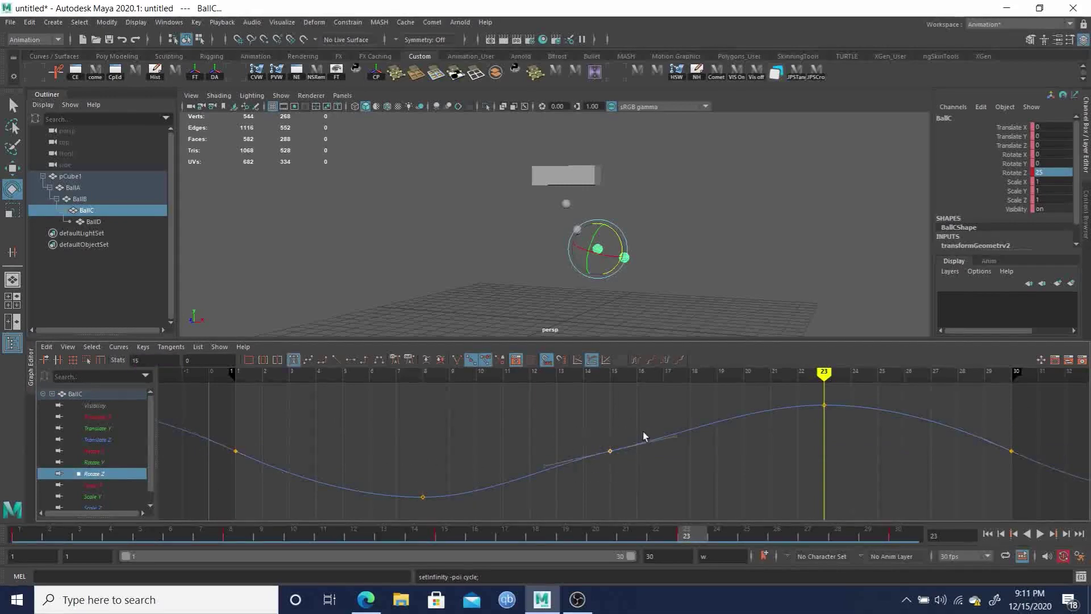
Step: Set the pre-infinity and post-infinity of BallD's Rotate Z curve to cycle
{"action": "left_click", "coordinate": [93, 221]}
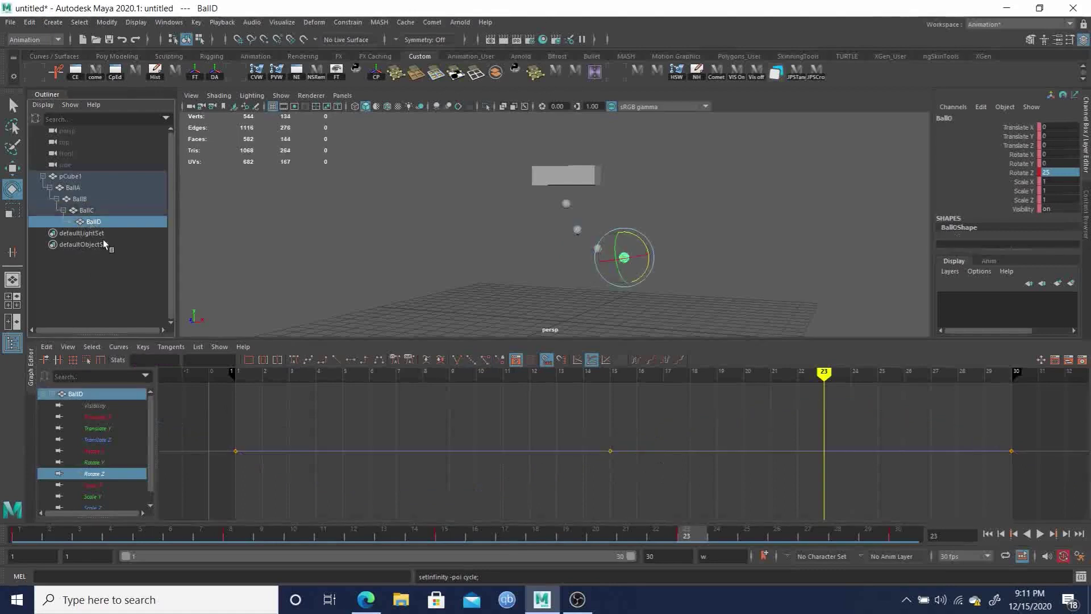
{"action": "left_click", "coordinate": [93, 473]}
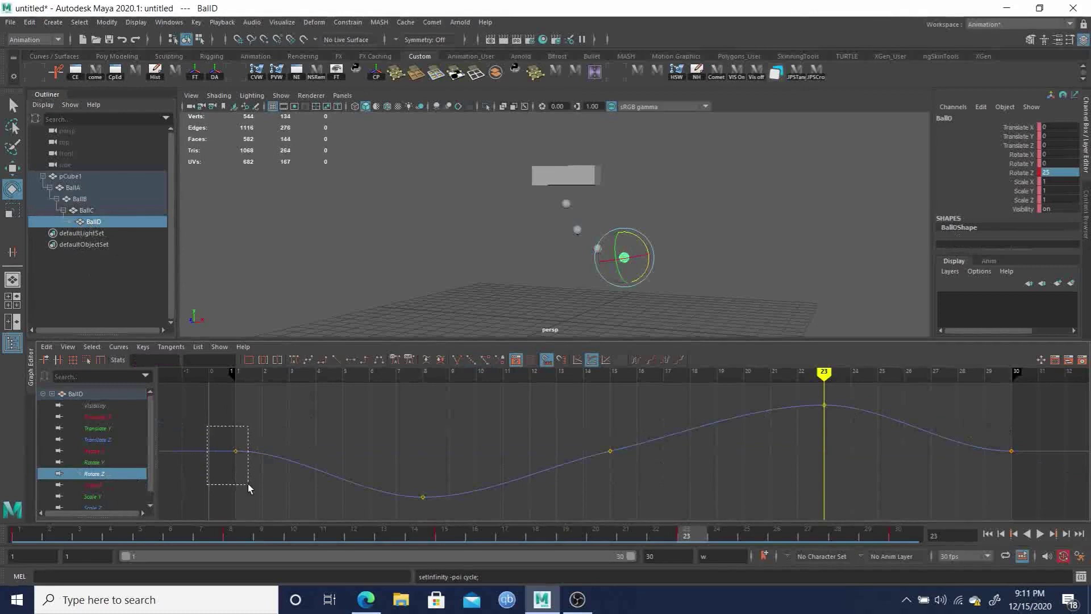
{"action": "left_click_drag", "start_coordinate": [248, 483], "coordinate": [249, 483]}
{"action": "left_click_drag", "start_coordinate": [998, 432], "coordinate": [1018, 467], "text": "shift"}
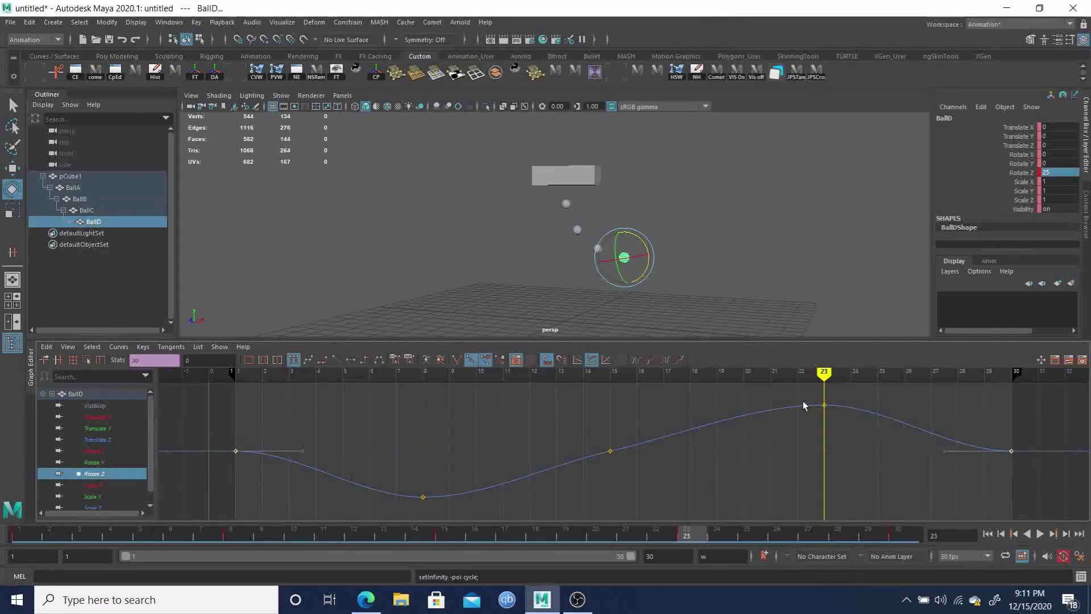
{"action": "left_click", "coordinate": [667, 360]}
Step: Tilt BallD's Rotate Z tangents downward at frames 1 and 30 and steepen them at frame 15
{"action": "left_click", "coordinate": [1011, 451], "text": "shift"}
{"action": "left_click_drag", "start_coordinate": [1074, 451], "coordinate": [1054, 506]}
{"action": "left_click_drag", "start_coordinate": [576, 427], "coordinate": [689, 501]}
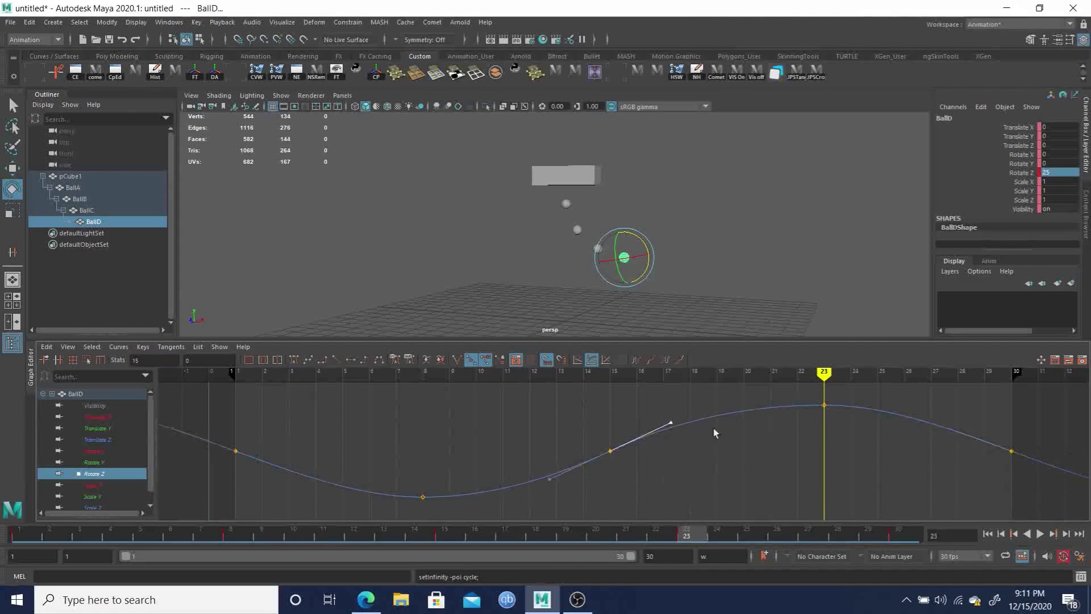
Step: Play the animation from the first frame to check the chain's looping swing, and stop at frame 30
{"action": "left_click", "coordinate": [988, 534]}
{"action": "left_click", "coordinate": [1040, 535]}
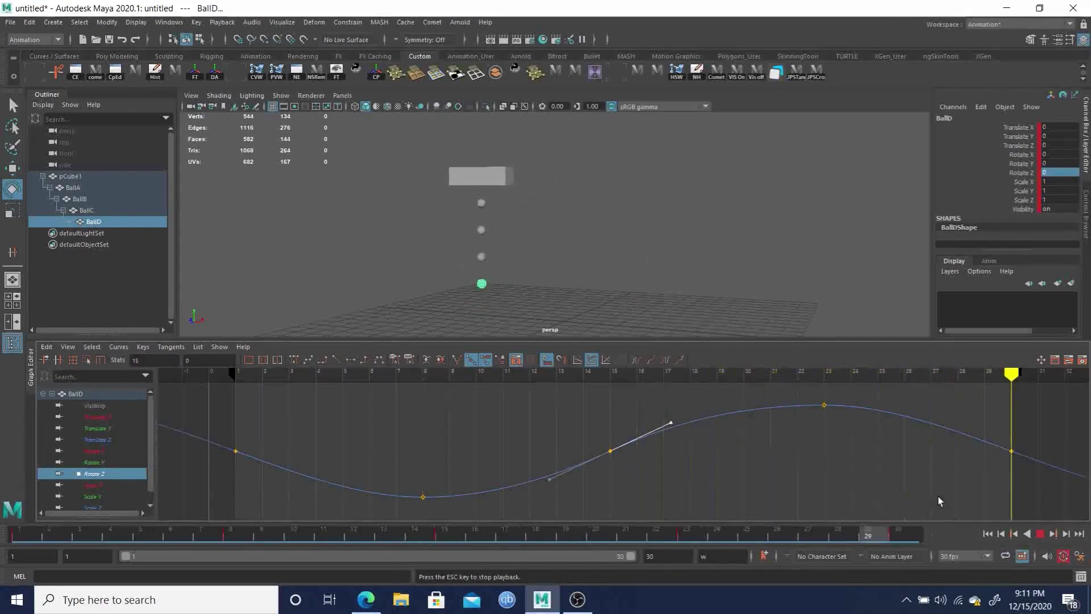
{"action": "left_click", "coordinate": [1079, 535]}
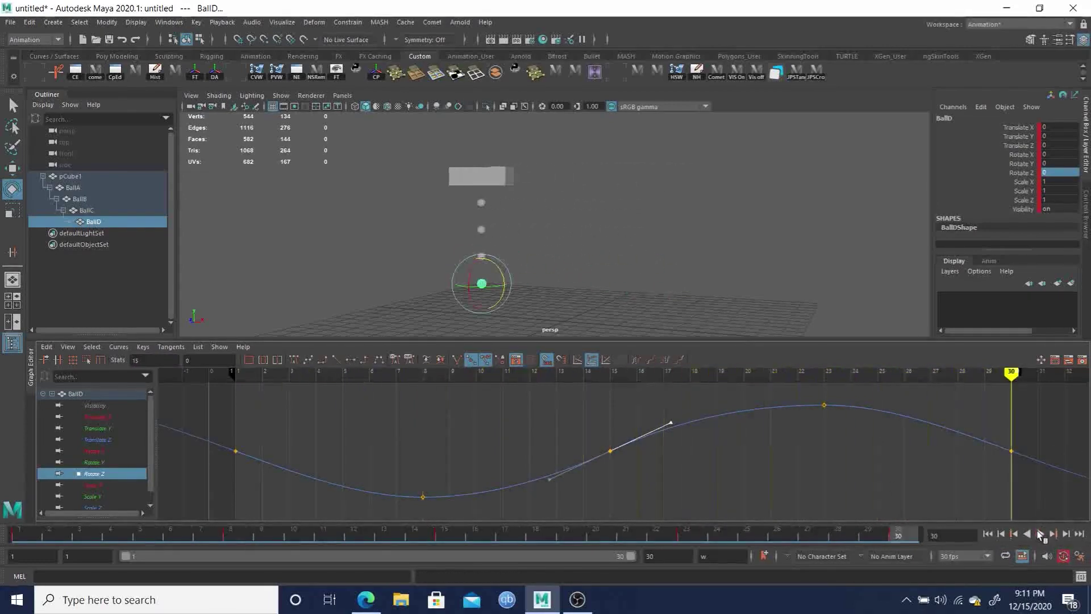
Step: Break the connections of every channel except Rotate Z on BallA through BallD to remove their unneeded keys
{"action": "left_click", "coordinate": [72, 188]}
{"action": "left_click", "coordinate": [91, 221], "text": "shift"}
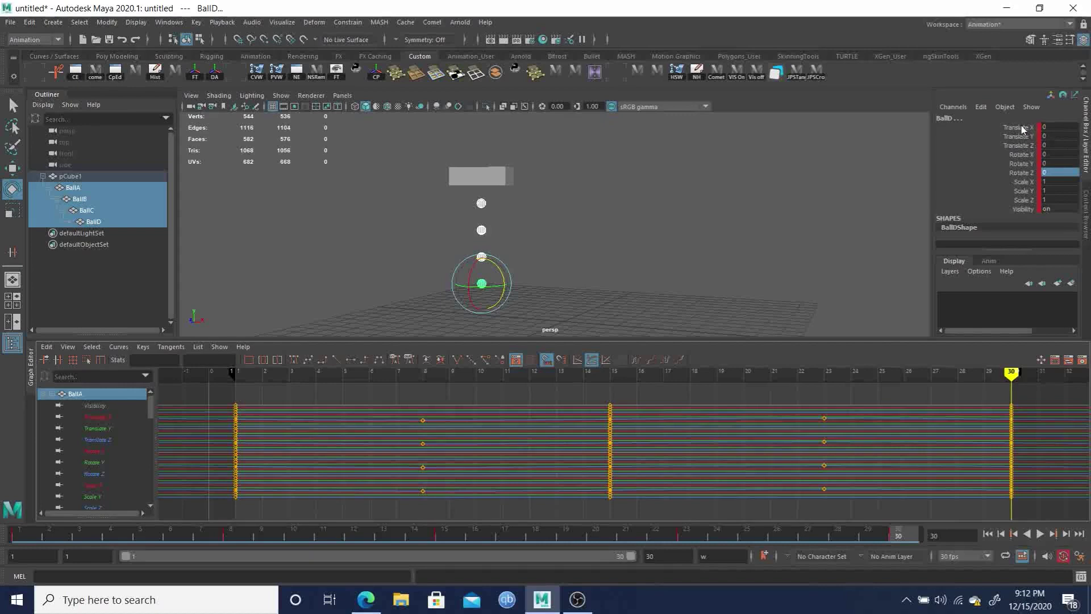
{"action": "left_click_drag", "start_coordinate": [1023, 130], "coordinate": [1027, 168]}
{"action": "left_click", "coordinate": [1027, 183], "text": "ctrl"}
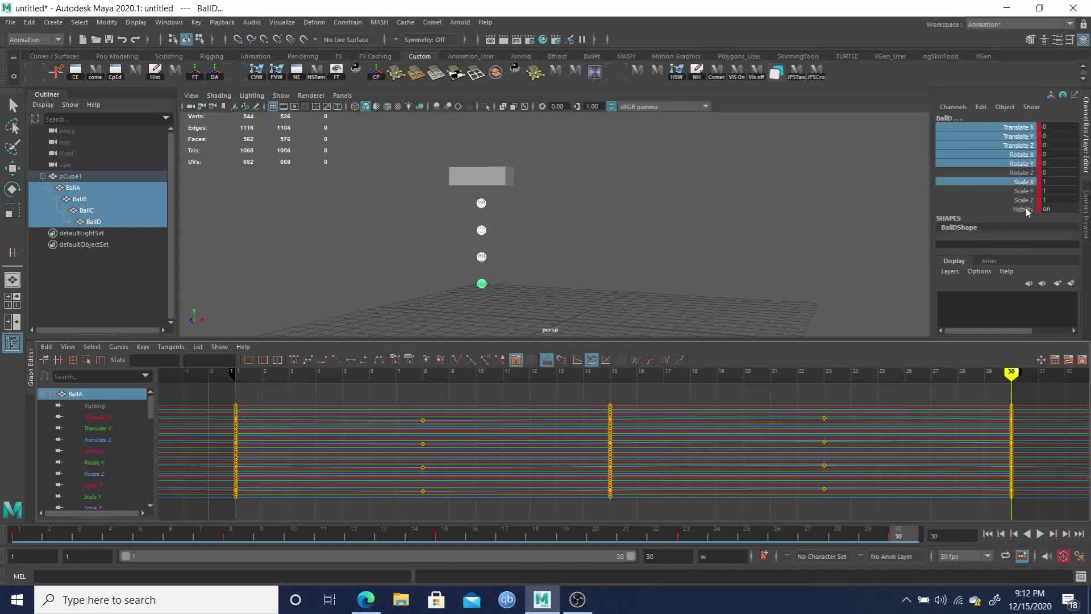
{"action": "left_click", "coordinate": [1027, 209], "text": "shift"}
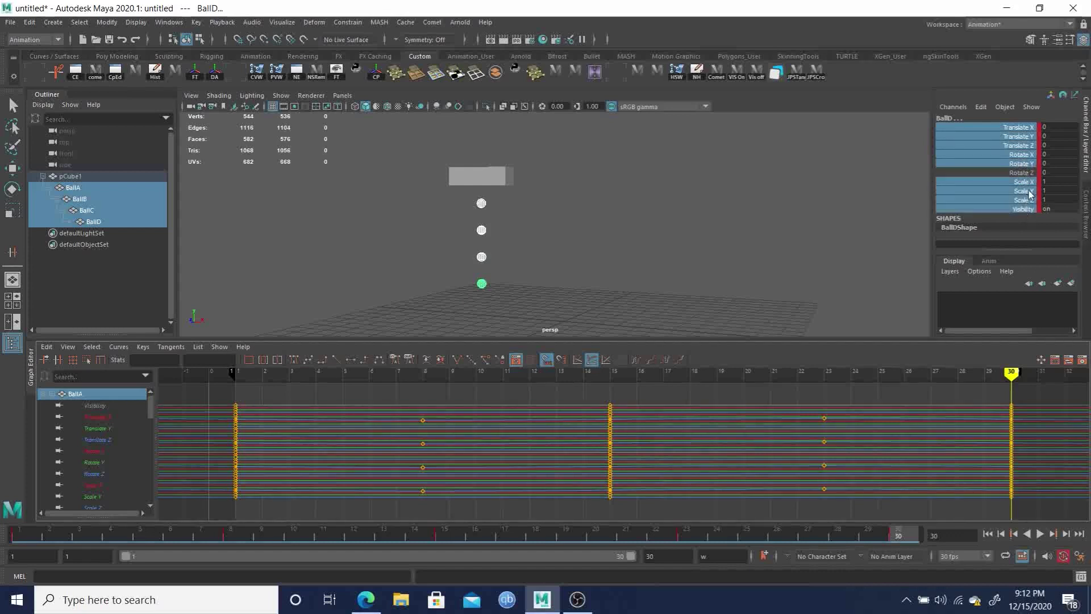
{"action": "right_click", "coordinate": [1030, 194]}
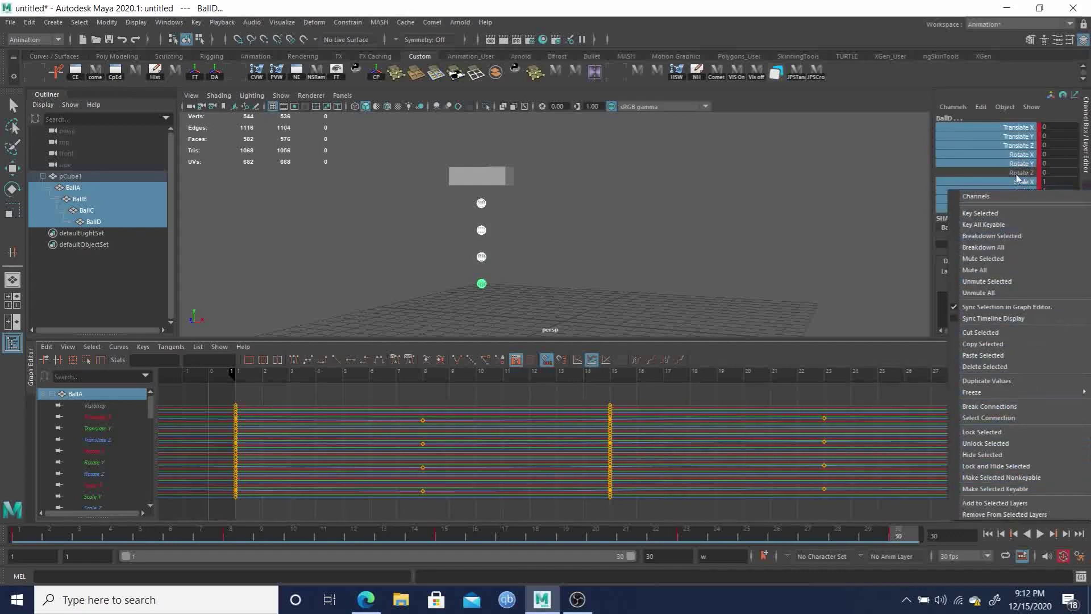
{"action": "left_click", "coordinate": [1008, 405]}
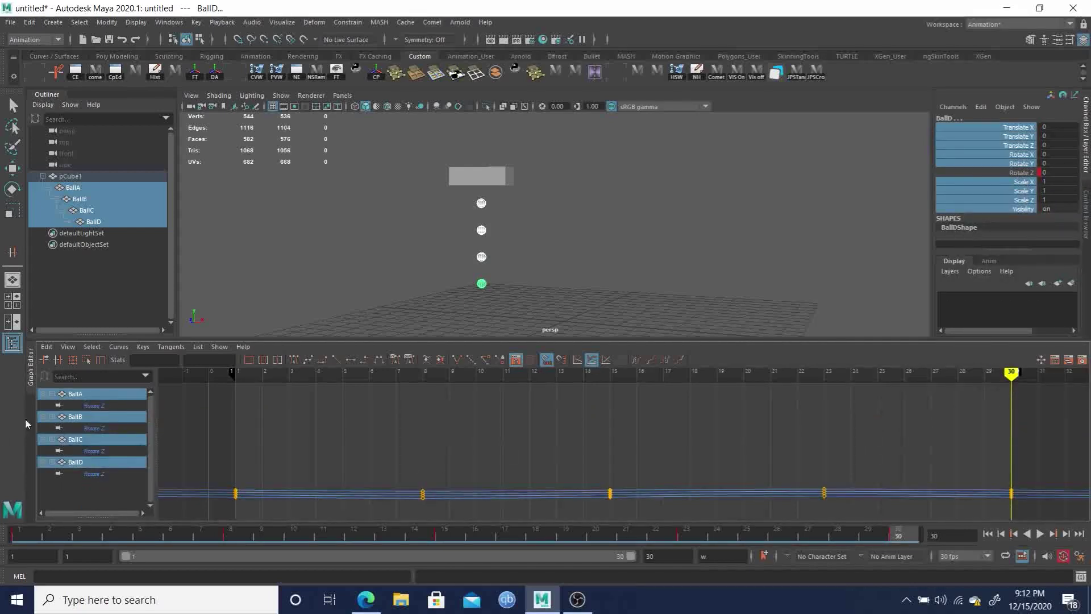
Step: Examine the Rotate Z curves of BallA through BallD one at a time in the Graph Editor to compare their shapes
{"action": "left_click", "coordinate": [97, 406]}
{"action": "left_click", "coordinate": [103, 428]}
{"action": "key", "text": "f"}
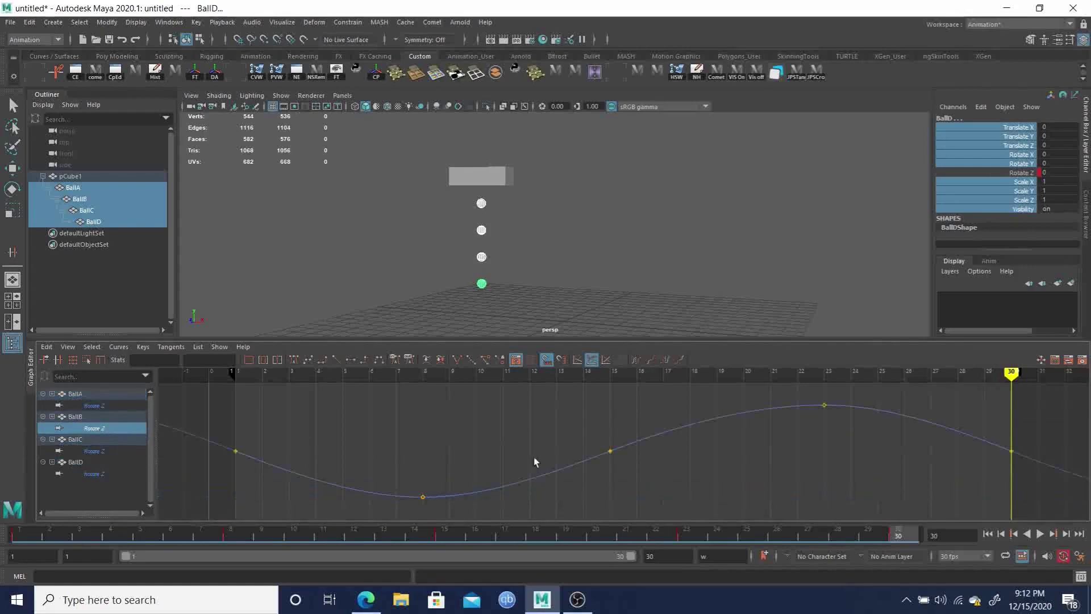
{"action": "left_click", "coordinate": [101, 450]}
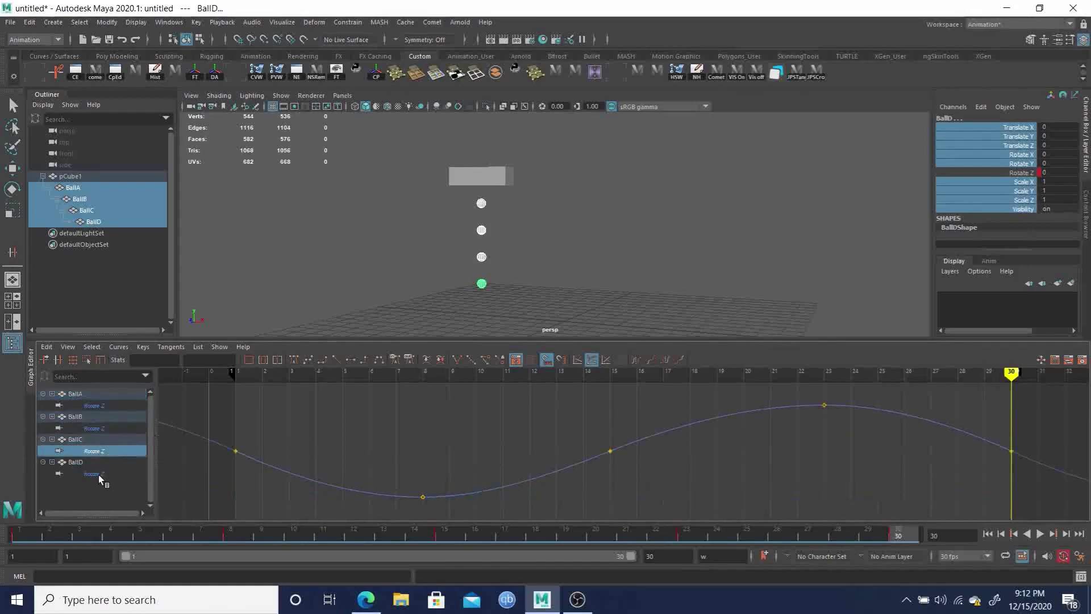
{"action": "left_click", "coordinate": [98, 474]}
{"action": "left_click", "coordinate": [101, 450]}
{"action": "left_click", "coordinate": [100, 428]}
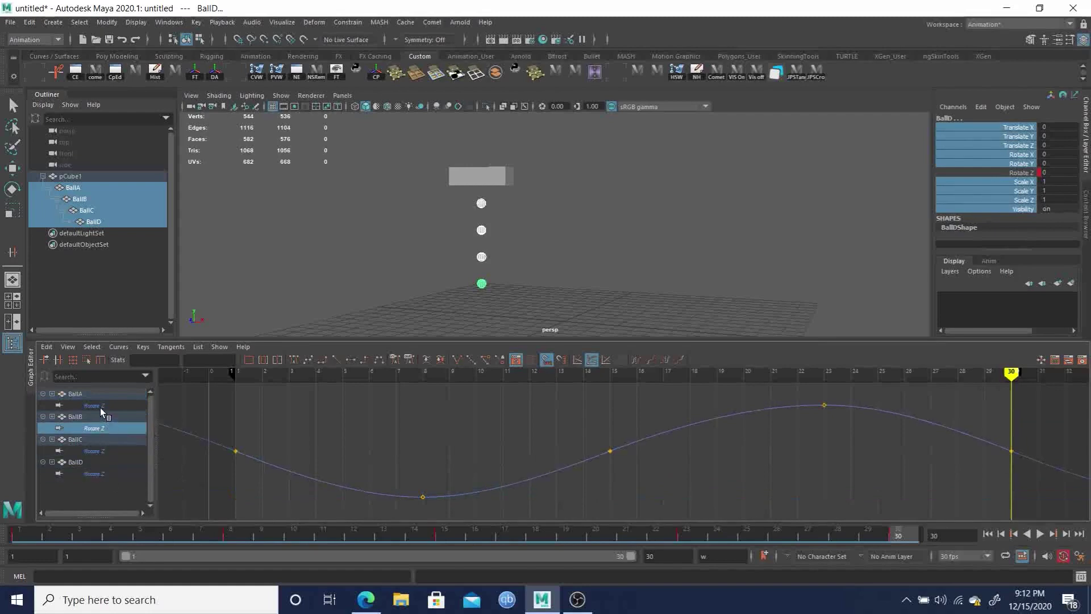
{"action": "left_click", "coordinate": [101, 406]}
{"action": "left_click", "coordinate": [107, 428]}
{"action": "left_click", "coordinate": [563, 471]}
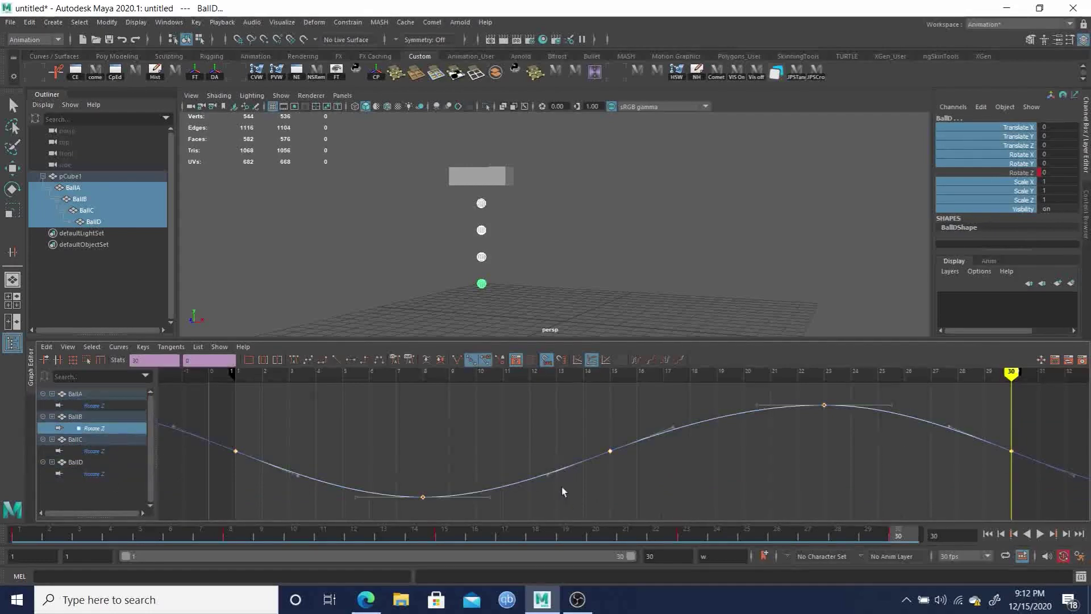
{"action": "left_click", "coordinate": [95, 456]}
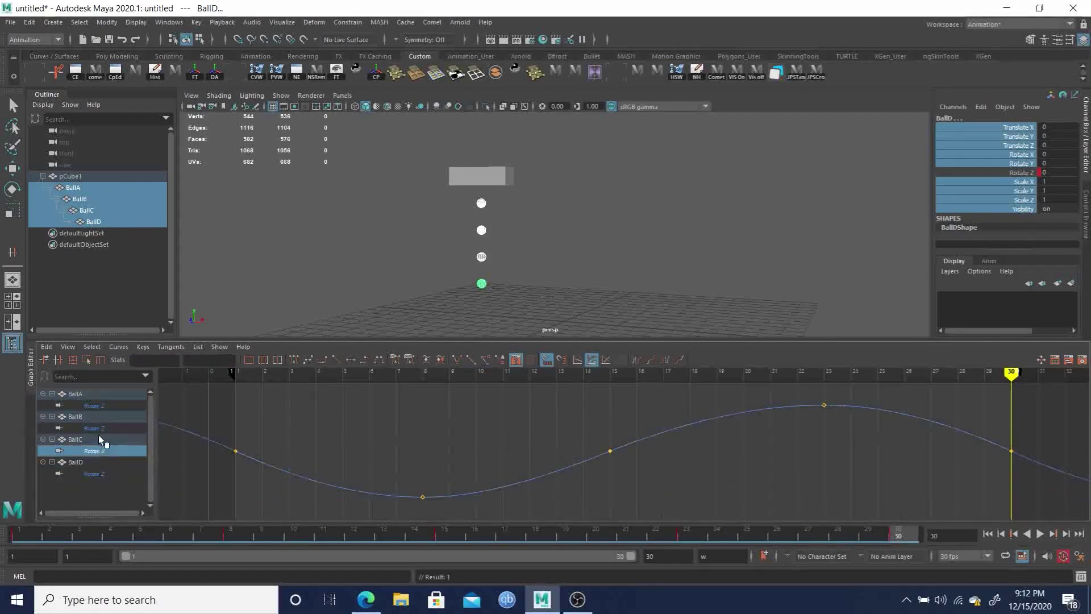
Step: Shift all Rotate Z keys of BallB, BallC and BallD one frame later, keeping their values
{"action": "left_click", "coordinate": [97, 428]}
{"action": "left_click", "coordinate": [104, 451], "text": "shift"}
{"action": "left_click", "coordinate": [100, 474], "text": "shift"}
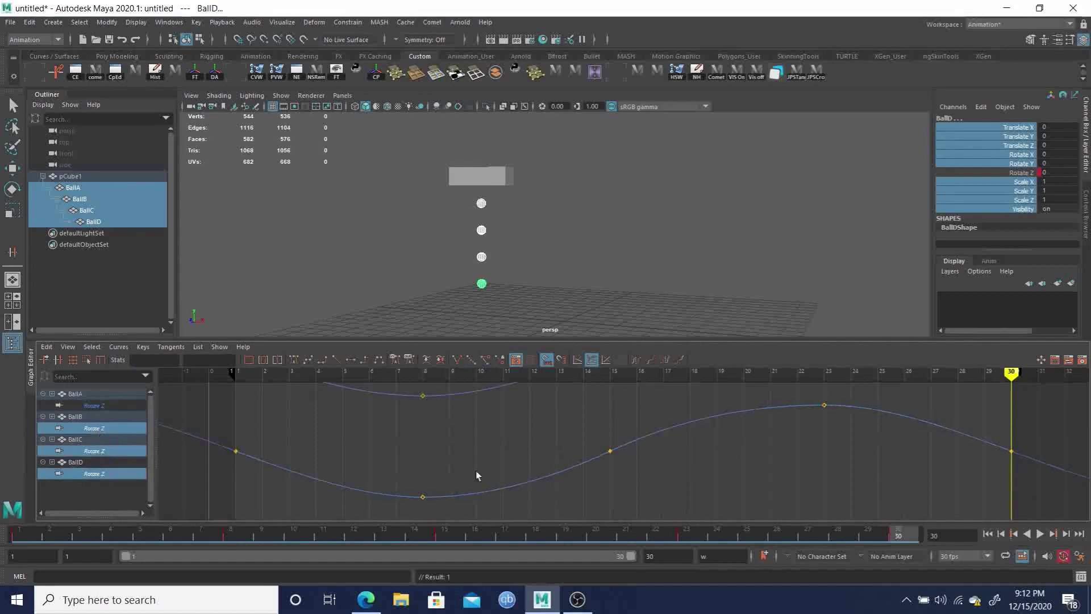
{"action": "key", "text": "f"}
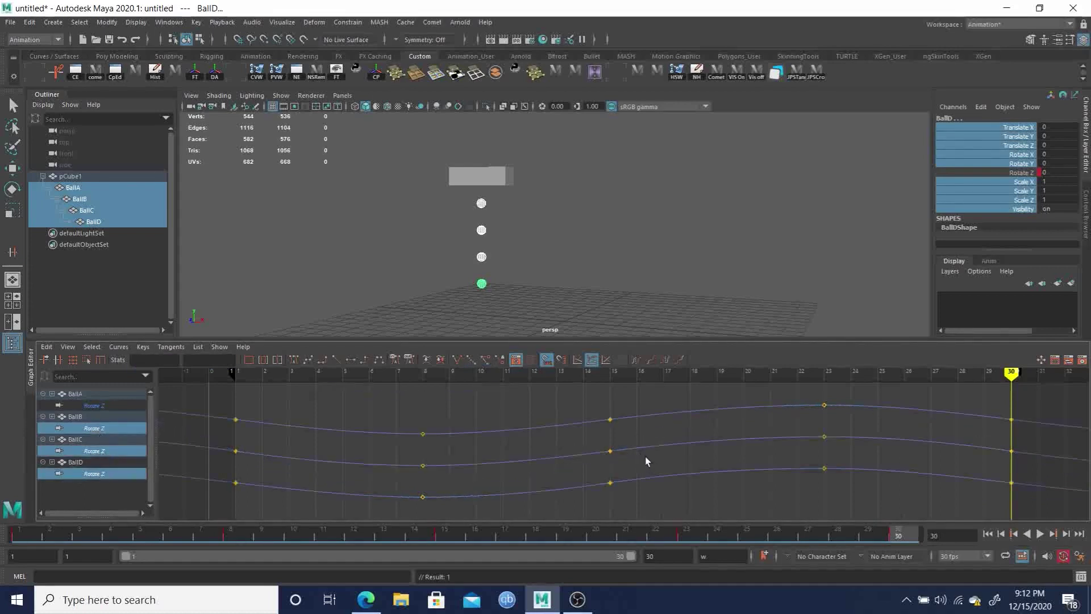
{"action": "scroll", "coordinate": [761, 466], "scroll_direction": "down", "scroll_amount": 4}
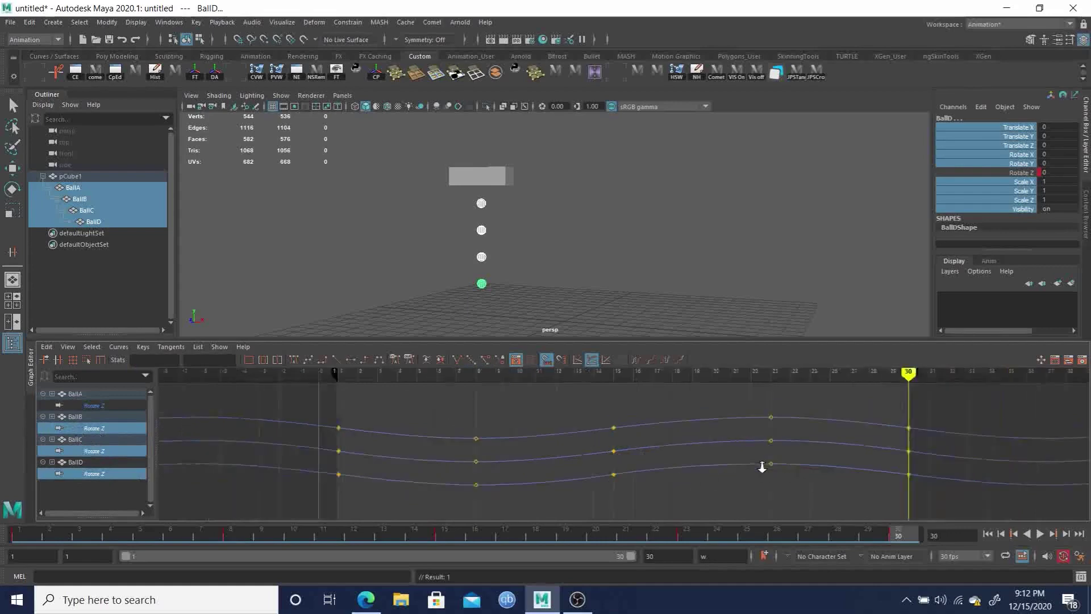
{"action": "scroll", "coordinate": [618, 451], "scroll_direction": "up", "scroll_amount": 3}
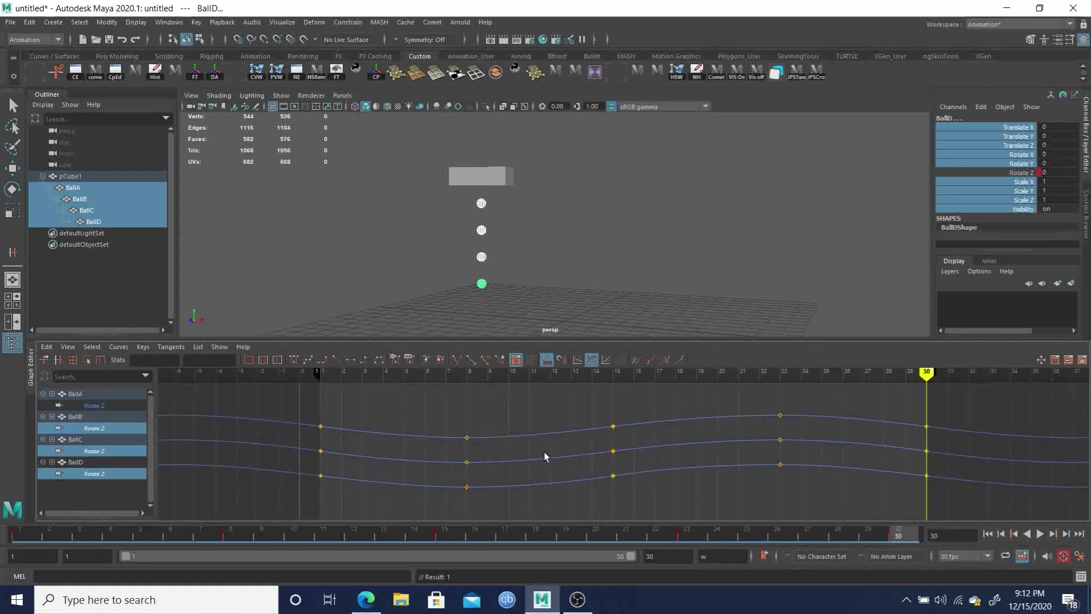
{"action": "key", "text": "w"}
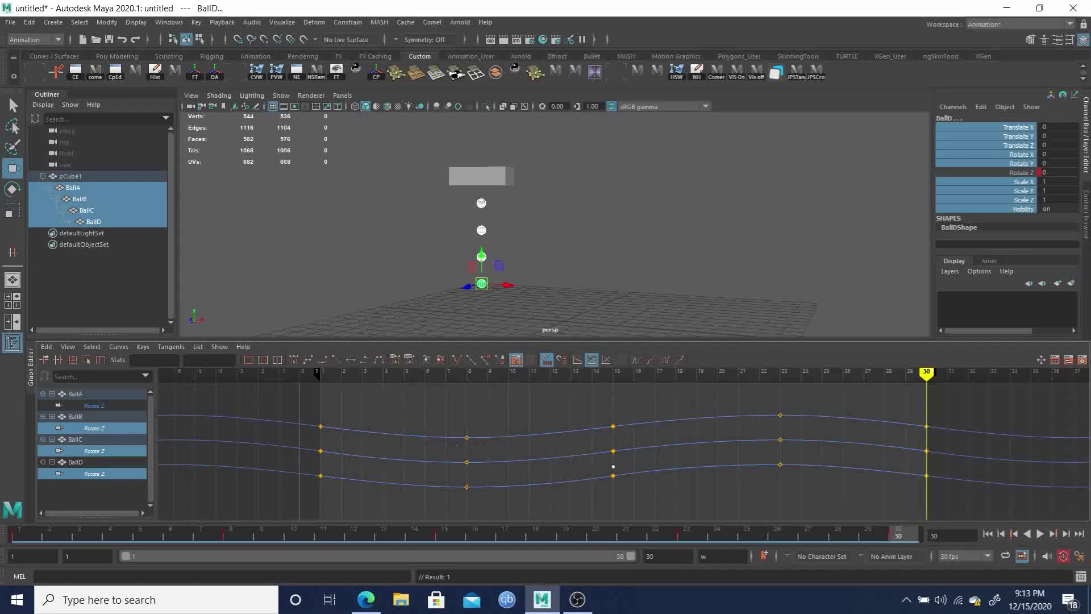
{"action": "left_click_drag", "start_coordinate": [290, 393], "coordinate": [631, 487]}
{"action": "left_click", "coordinate": [724, 404]}
{"action": "left_click_drag", "start_coordinate": [721, 422], "coordinate": [733, 524]}
{"action": "mouse_move", "coordinate": [687, 400]}
{"action": "left_mouse_down"}
{"action": "mouse_move", "coordinate": [703, 502]}
{"action": "mouse_move", "coordinate": [692, 403]}
{"action": "left_mouse_up"}
{"action": "left_click_drag", "start_coordinate": [571, 404], "coordinate": [659, 490]}
{"action": "left_click_drag", "start_coordinate": [511, 418], "coordinate": [527, 506]}
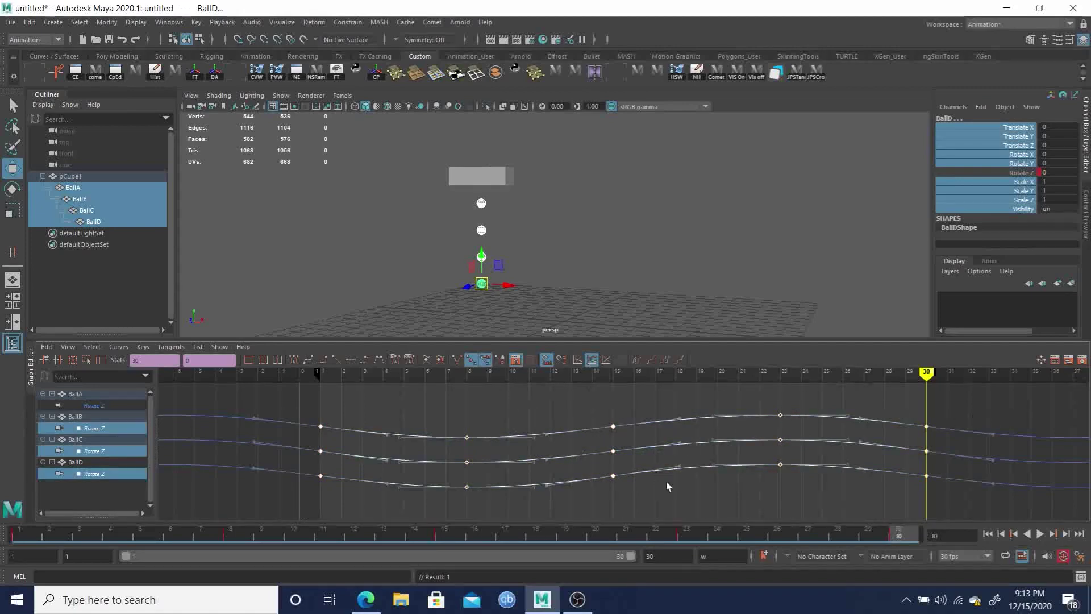
{"action": "middle_click_drag", "start_coordinate": [684, 489], "coordinate": [711, 489], "text": "shift"}
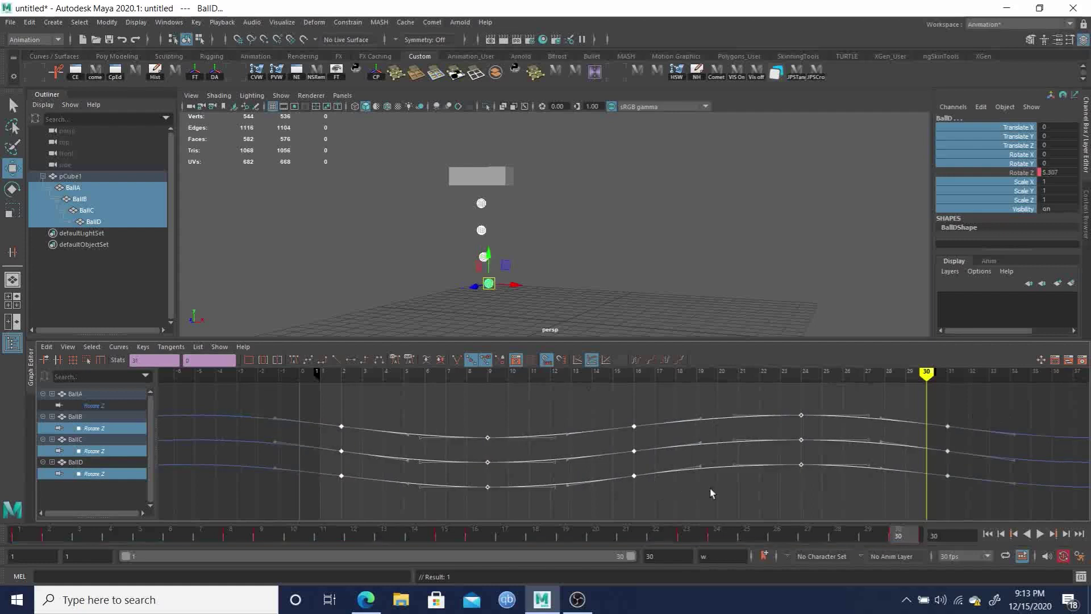
Step: Shift the Rotate Z keys of BallC and BallD another frame later, and those of BallD one further frame
{"action": "left_click", "coordinate": [94, 429], "text": "ctrl"}
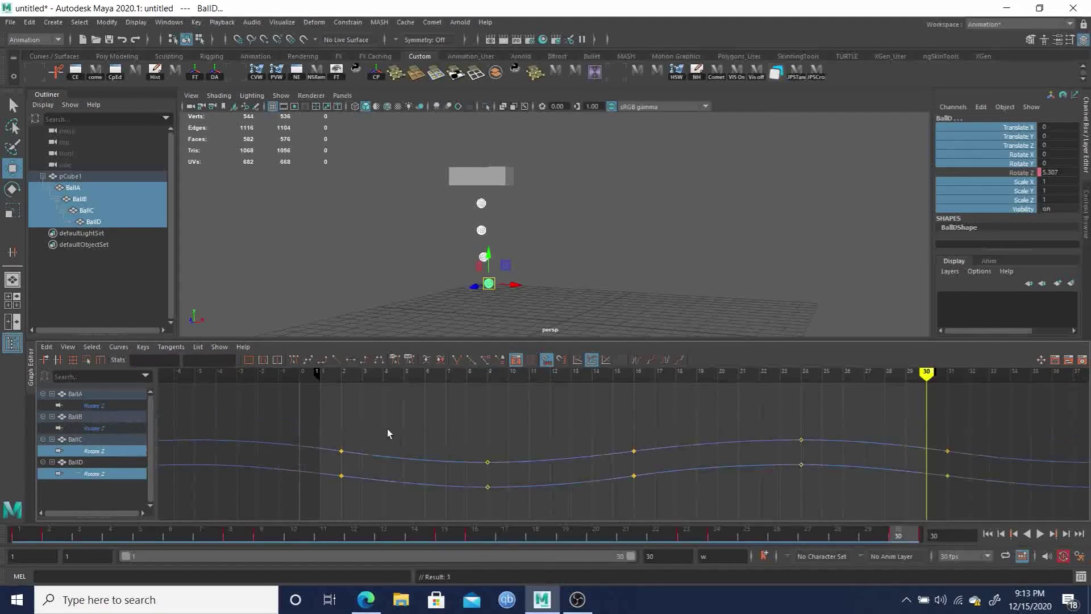
{"action": "left_click_drag", "start_coordinate": [414, 509], "coordinate": [415, 510]}
{"action": "middle_click_drag", "start_coordinate": [443, 421], "coordinate": [458, 422]}
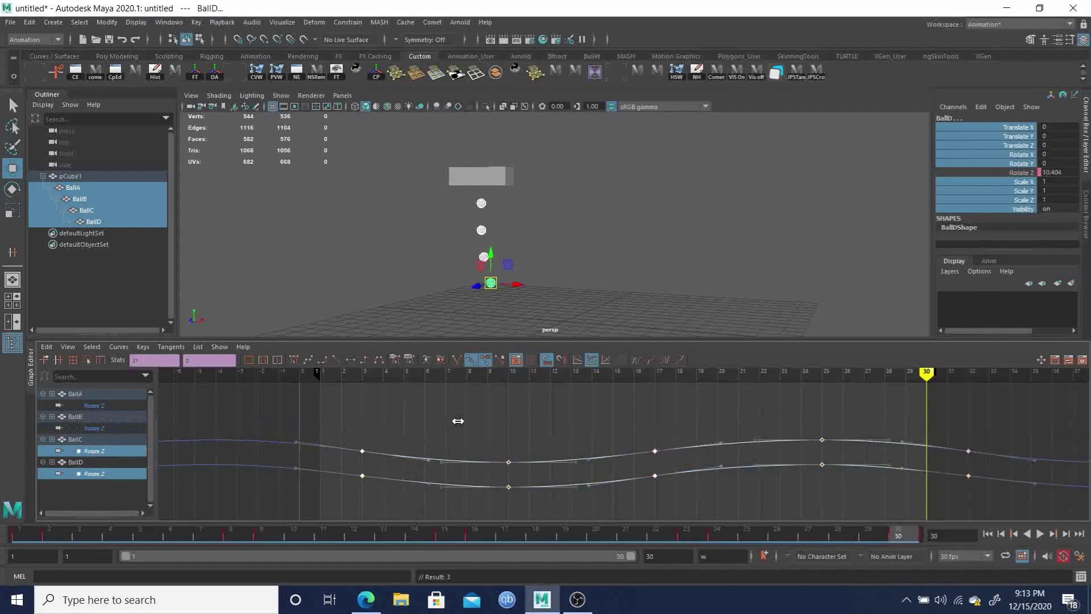
{"action": "left_click", "coordinate": [91, 471]}
{"action": "left_click_drag", "start_coordinate": [426, 466], "coordinate": [481, 441]}
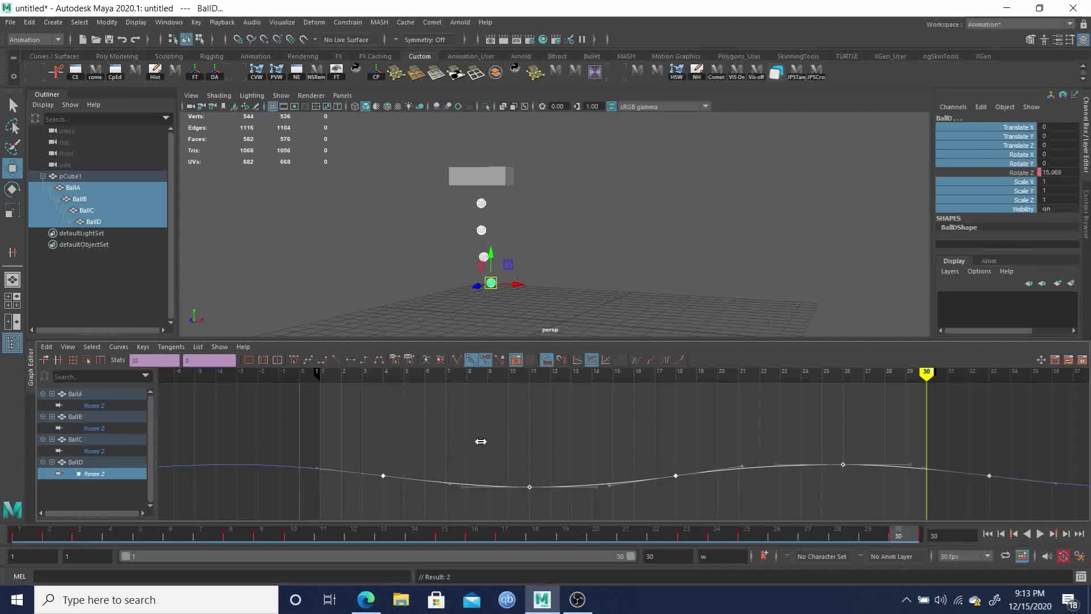
Step: Play the animation from the first frame and compare the offset Rotate Z curves of all four balls
{"action": "left_click", "coordinate": [988, 533]}
{"action": "left_click", "coordinate": [1041, 534]}
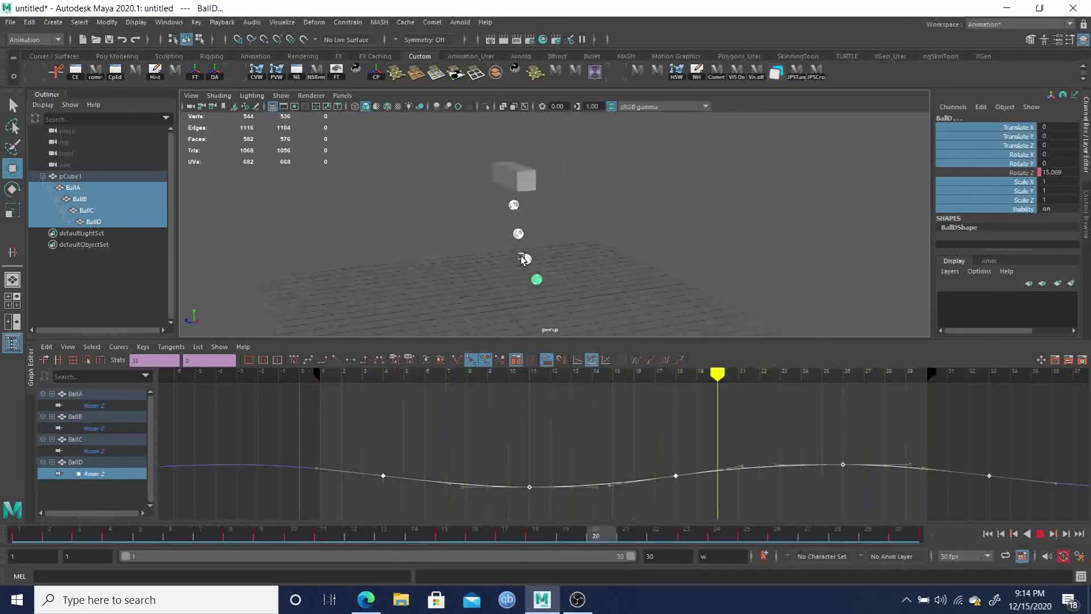
{"action": "left_click", "coordinate": [72, 188]}
{"action": "left_click", "coordinate": [92, 222], "text": "shift"}
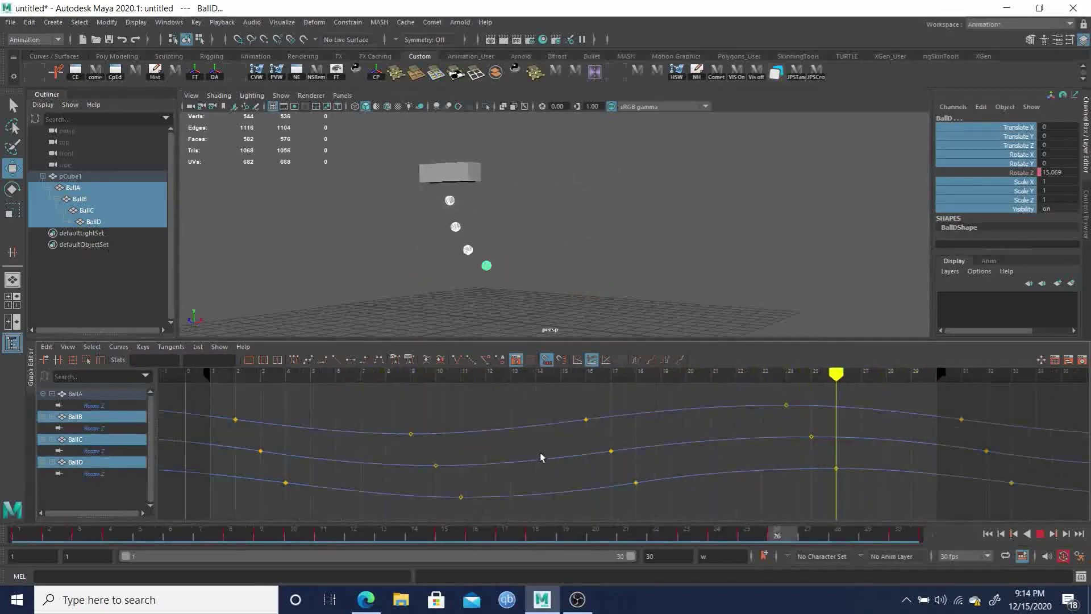
{"action": "scroll", "coordinate": [602, 450], "scroll_direction": "down", "scroll_amount": 3}
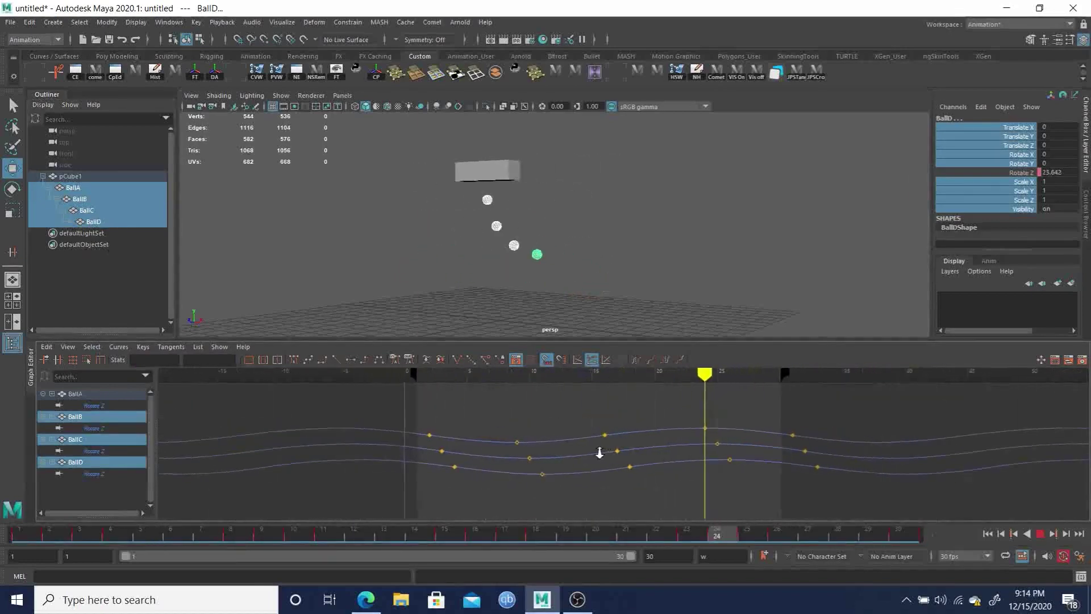
{"action": "left_click", "coordinate": [73, 394]}
{"action": "left_click", "coordinate": [75, 439], "text": "shift"}
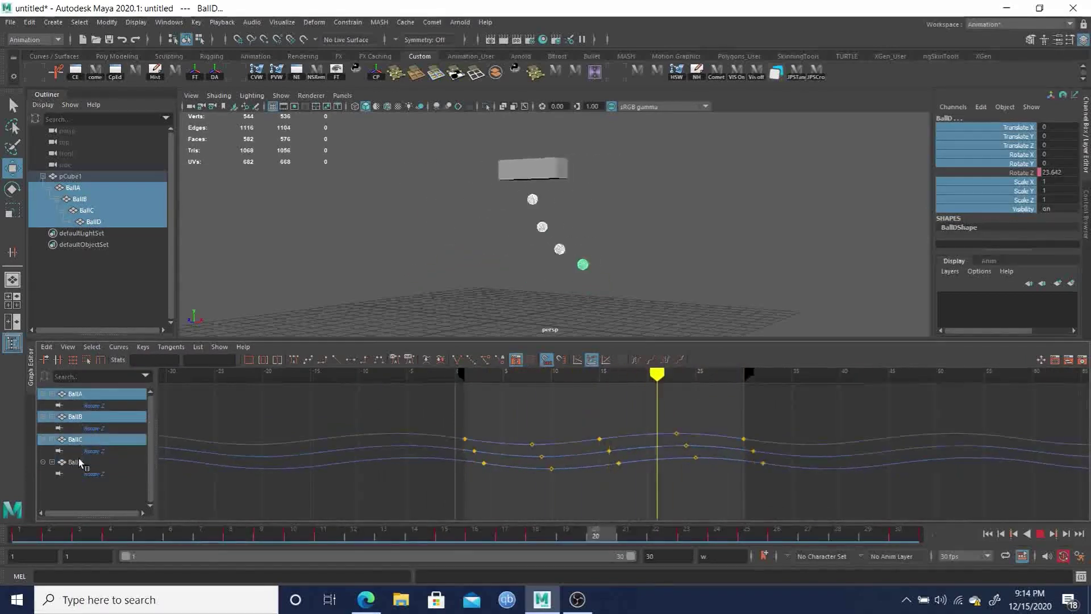
{"action": "left_click", "coordinate": [76, 462], "text": "shift"}
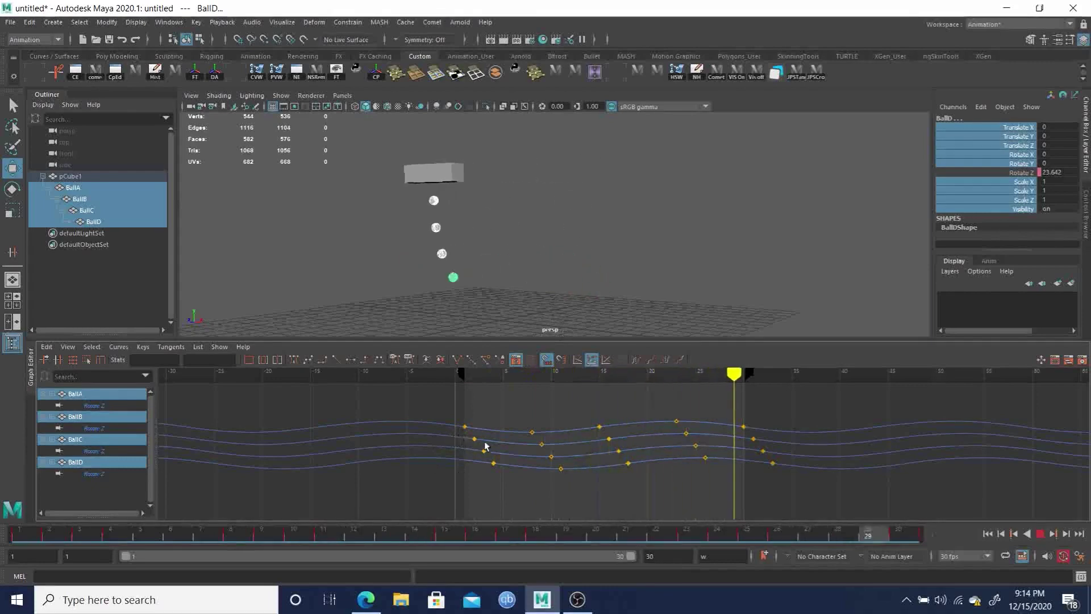
Step: Offset the Rotate Z keys of BallB, BallC and BallD three more frames later during playback
{"action": "left_click", "coordinate": [80, 418]}
{"action": "left_click", "coordinate": [85, 439], "text": "ctrl"}
{"action": "left_click", "coordinate": [79, 462], "text": "ctrl"}
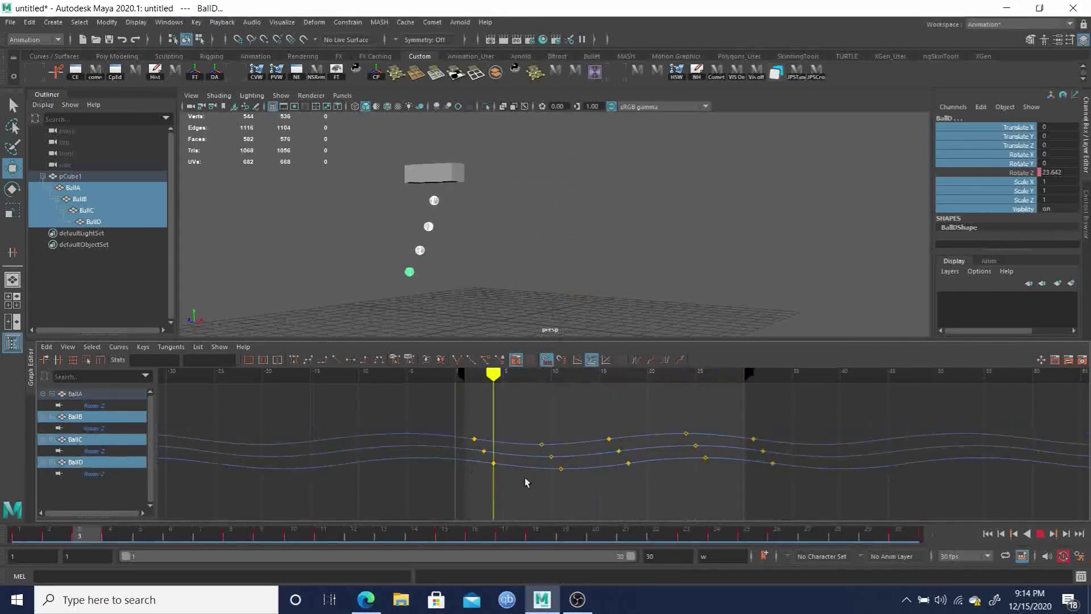
{"action": "left_click_drag", "start_coordinate": [503, 419], "coordinate": [523, 487]}
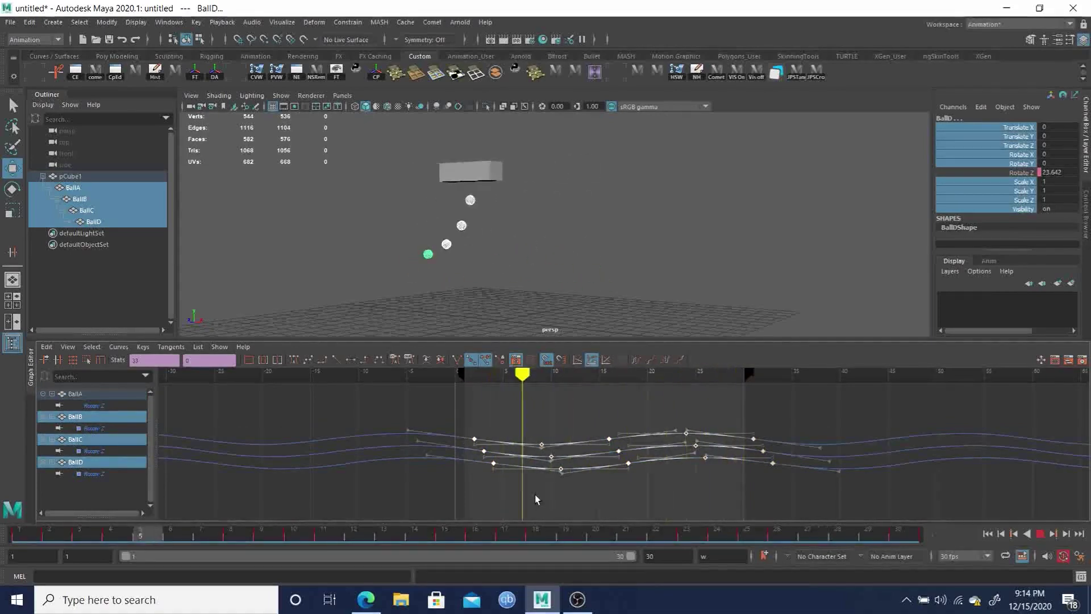
{"action": "middle_click_drag", "start_coordinate": [550, 493], "coordinate": [597, 495], "text": "shift"}
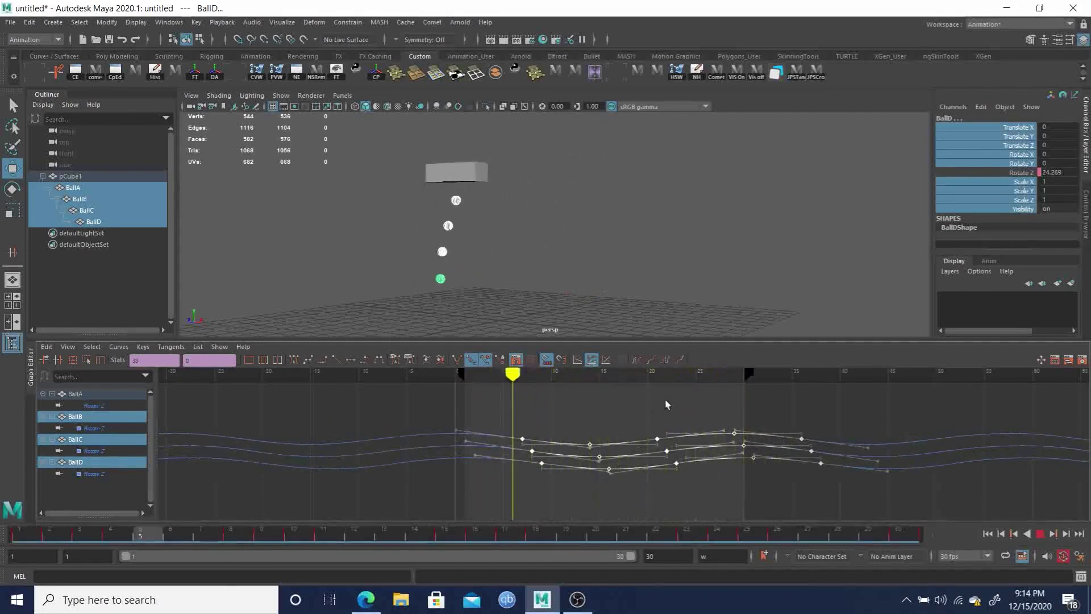
{"action": "middle_click_drag", "start_coordinate": [644, 403], "coordinate": [602, 405], "text": "shift"}
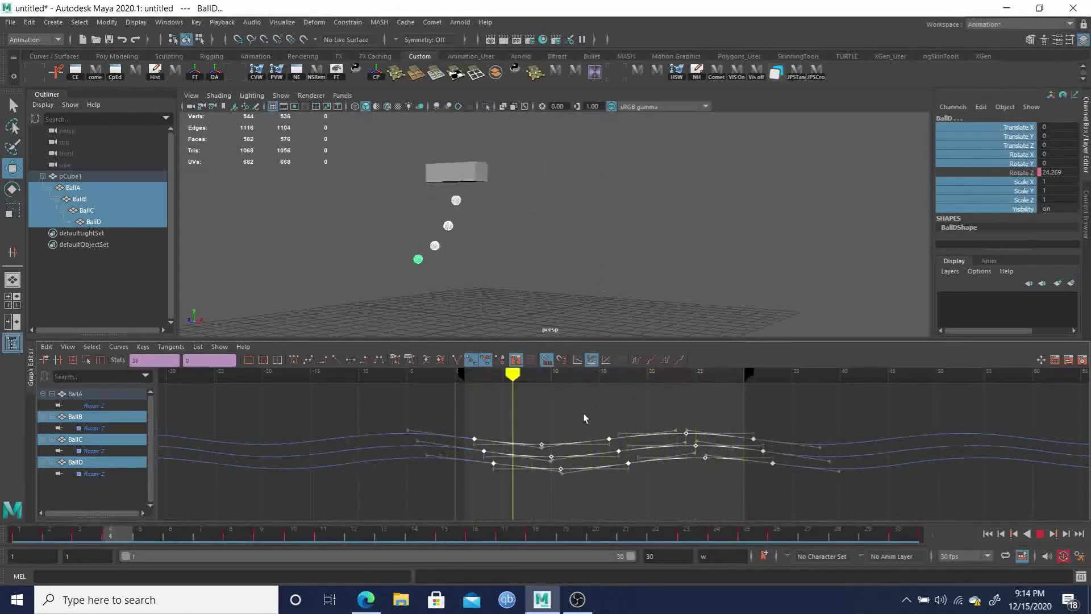
{"action": "middle_click_drag", "start_coordinate": [585, 414], "coordinate": [615, 415], "text": "shift"}
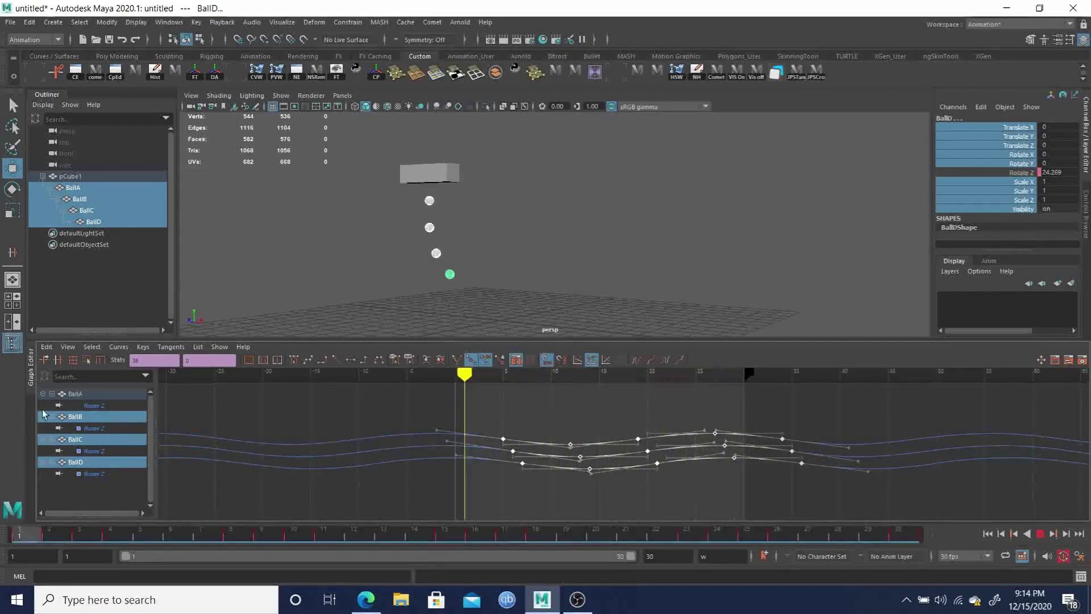
Step: Try offsetting the Rotate Z keys of BallC and BallD five more frames later, and undo the shift
{"action": "left_click", "coordinate": [82, 441]}
{"action": "left_click", "coordinate": [79, 462], "text": "ctrl"}
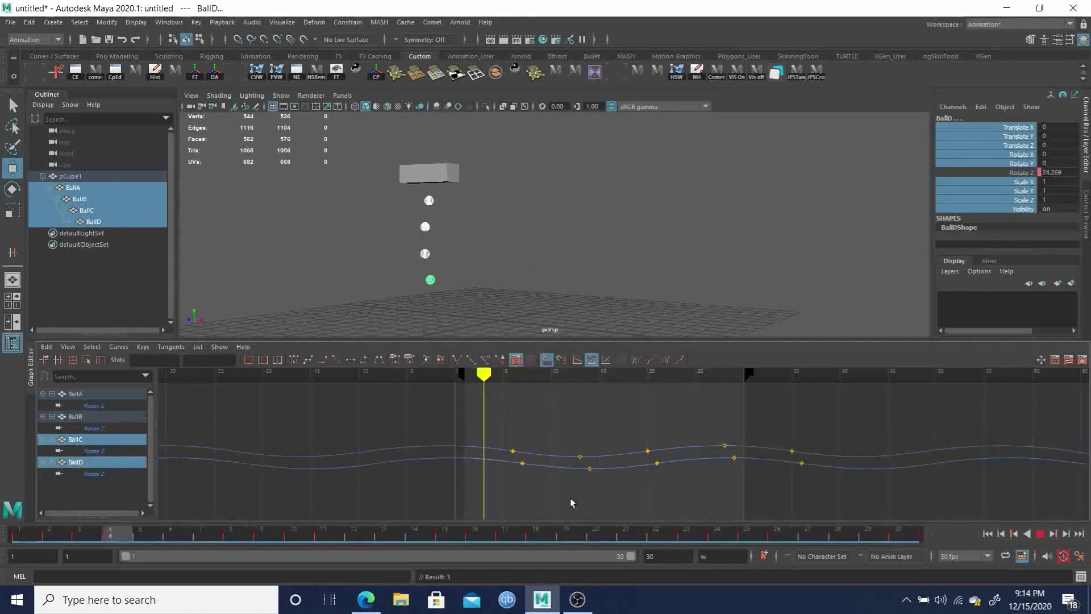
{"action": "middle_click_drag", "start_coordinate": [594, 438], "coordinate": [664, 428], "text": "shift"}
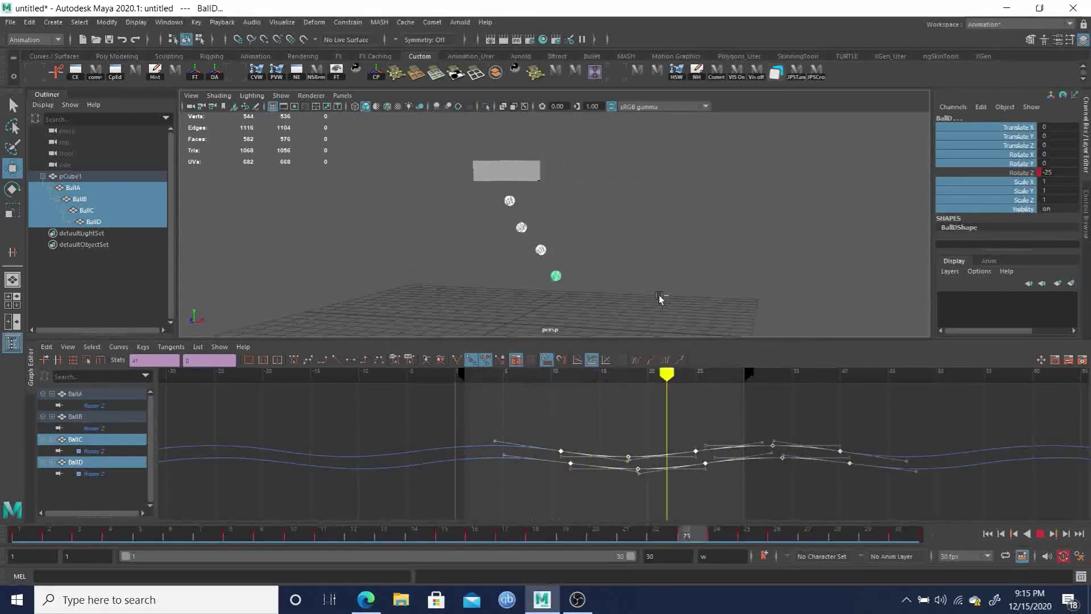
{"action": "key", "text": "ctrl+z"}
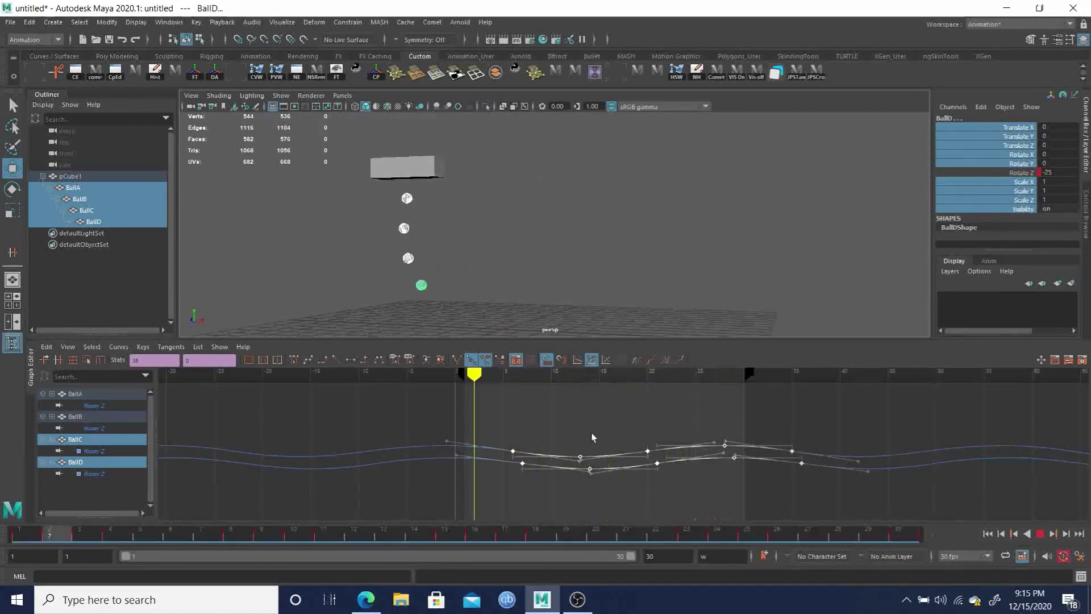
Step: Stop the playback, return to the first frame and clear the object selection
{"action": "left_click", "coordinate": [1040, 535]}
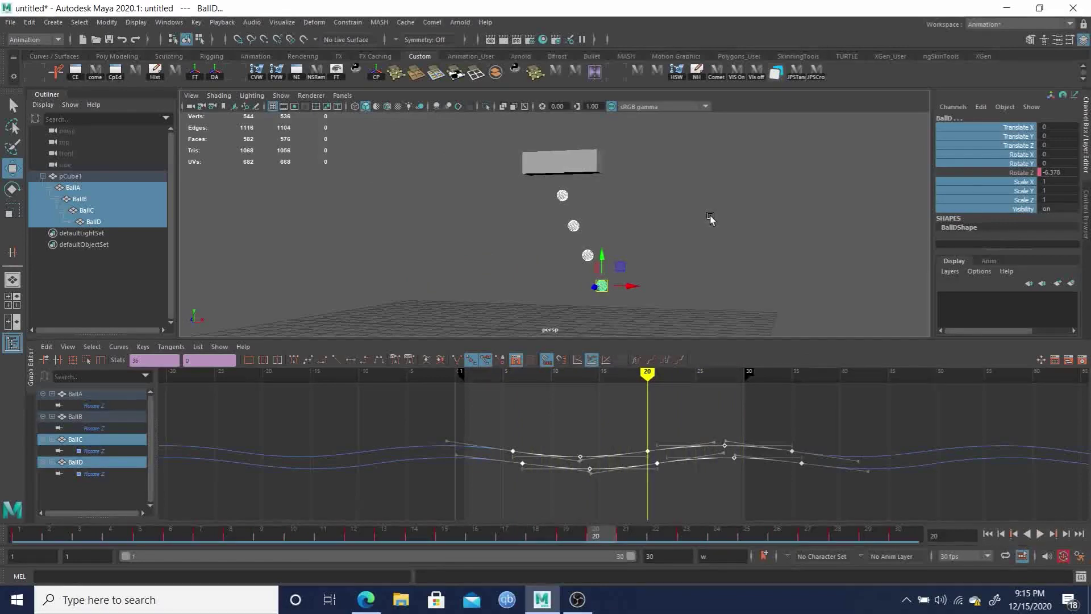
{"action": "key", "text": "q"}
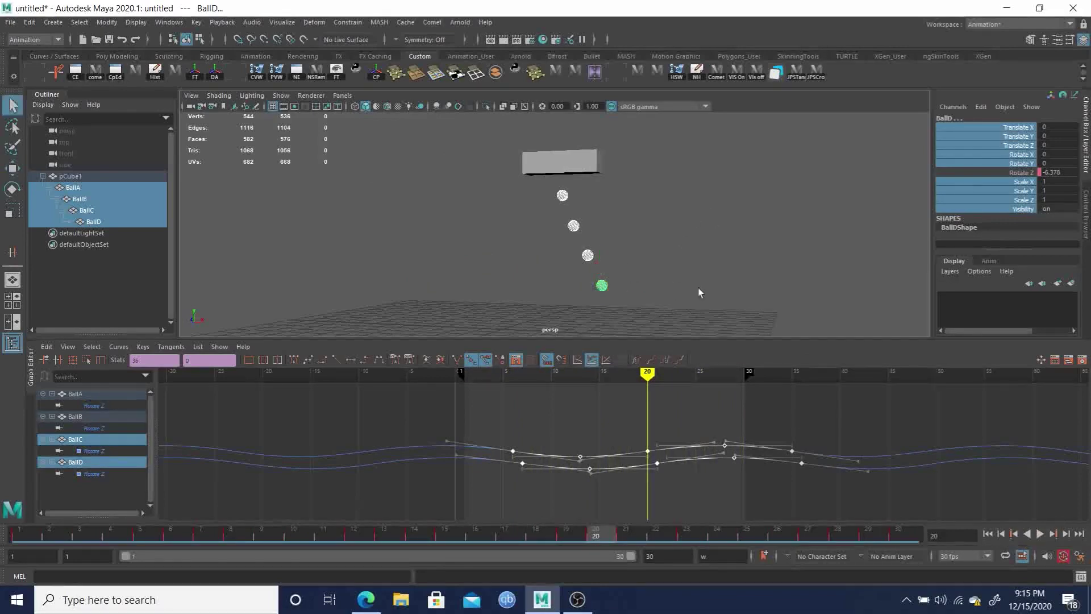
{"action": "left_click", "coordinate": [989, 535]}
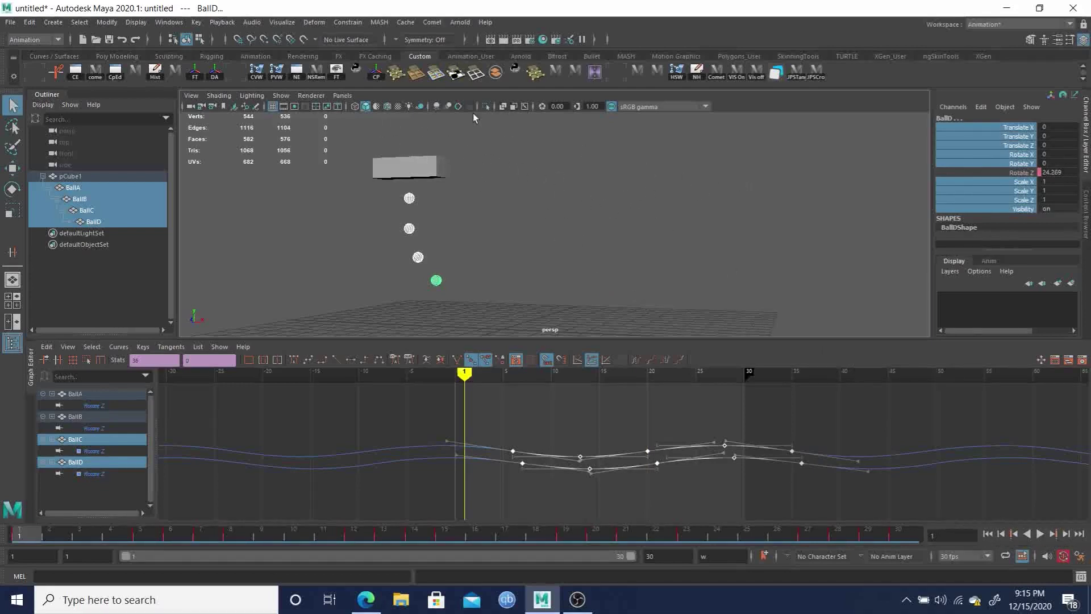
{"action": "left_click", "coordinate": [427, 179]}
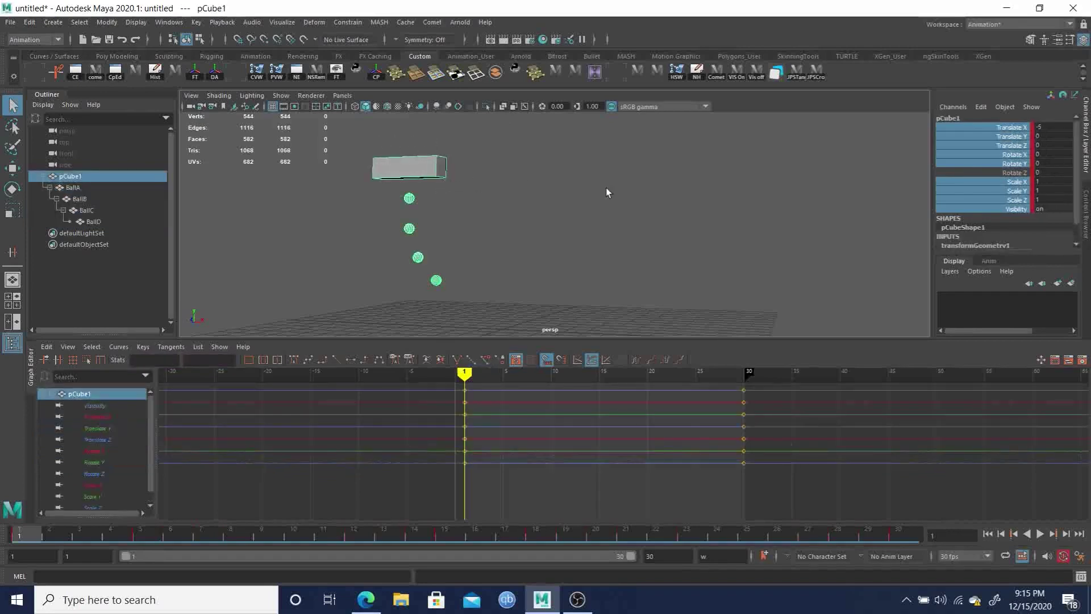
{"action": "left_click", "coordinate": [604, 252]}
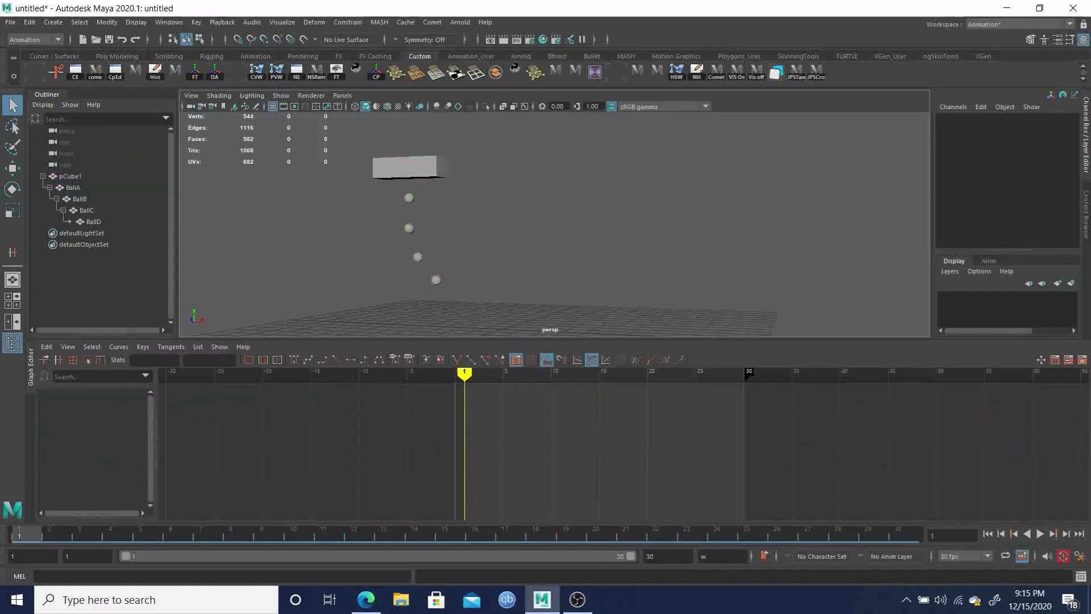
Step: Save the scene as a Maya ASCII file named FollowThruOverlappingExample in the project's Maya folder
{"action": "left_click", "coordinate": [10, 22]}
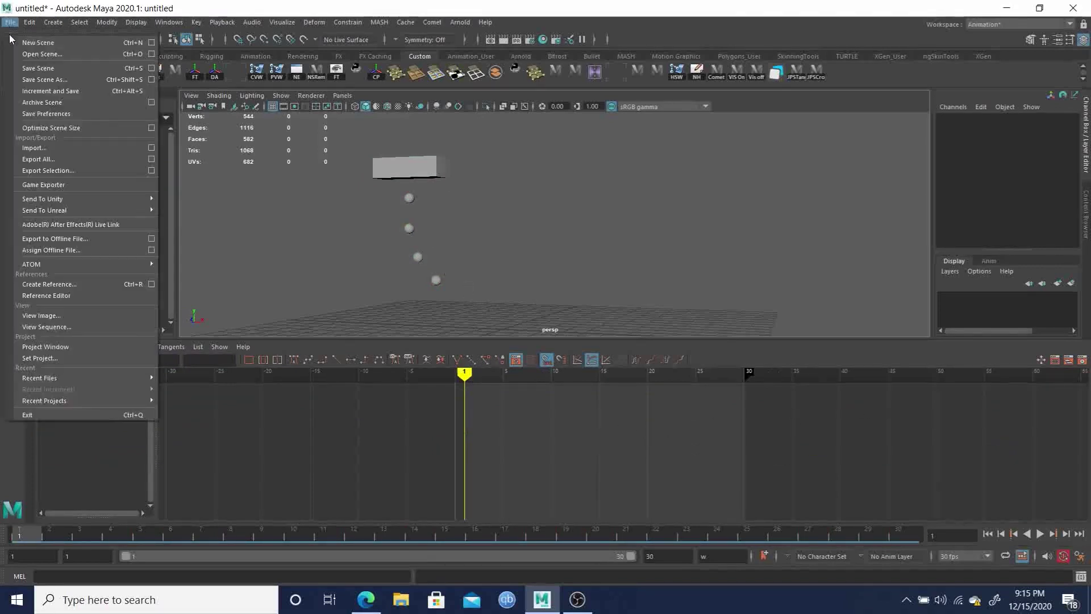
{"action": "left_click", "coordinate": [49, 79]}
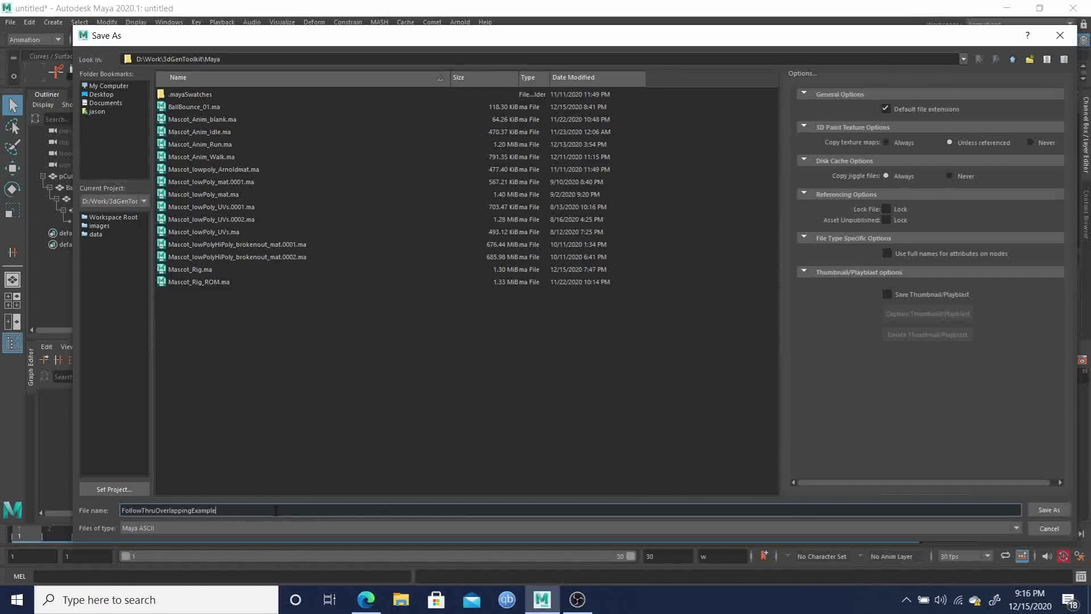
{"action": "key", "text": "Return"}
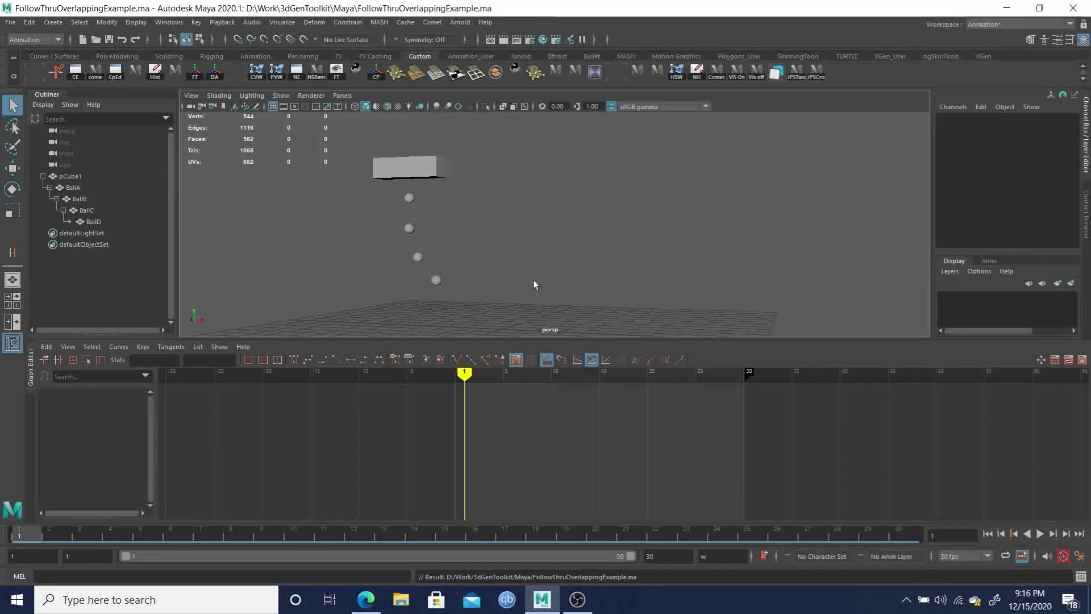